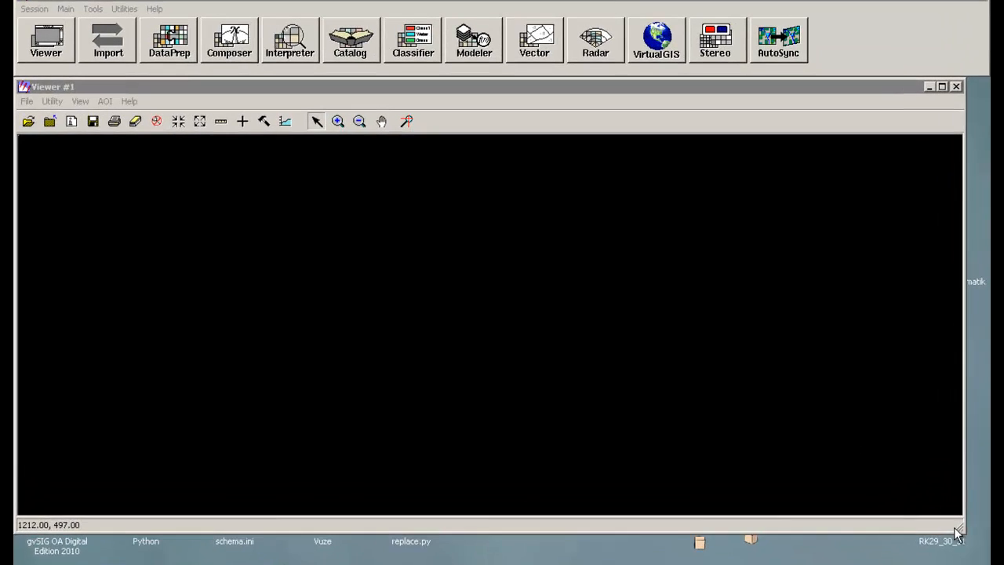
Step: Open the elevation layer SRTM_ffb03_p134r027.tif in the viewer
left_click(958, 532)
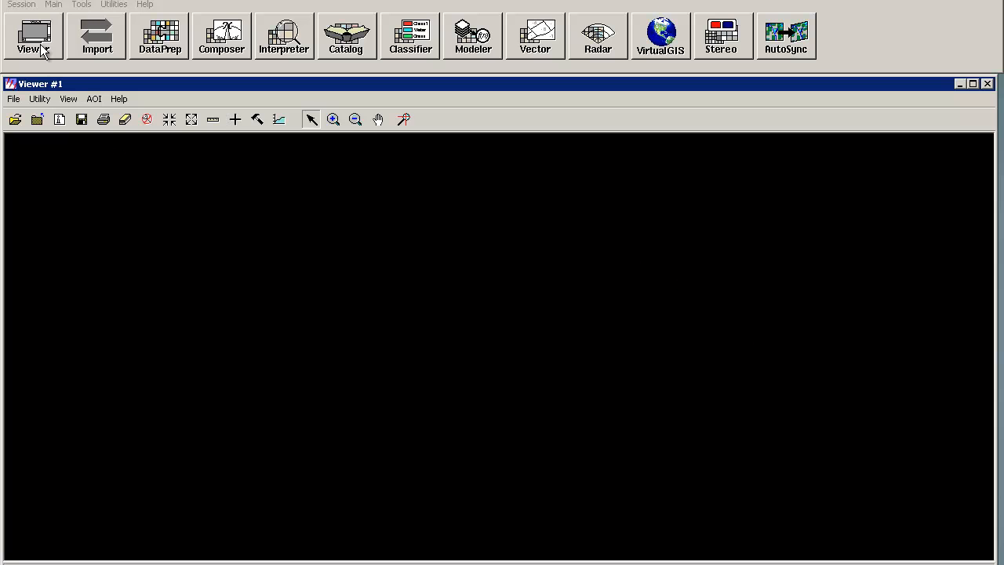
left_click(14, 119)
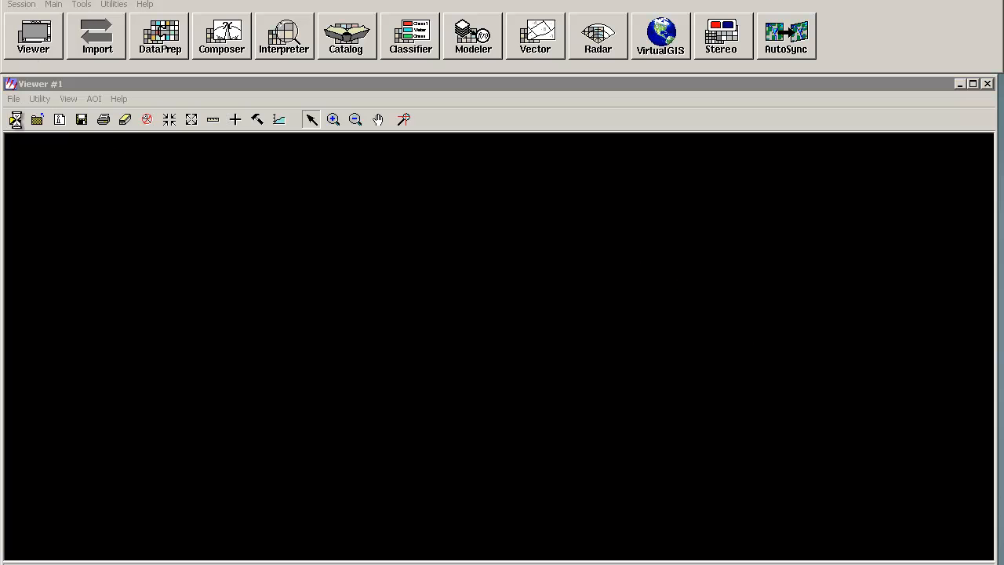
left_click(421, 252)
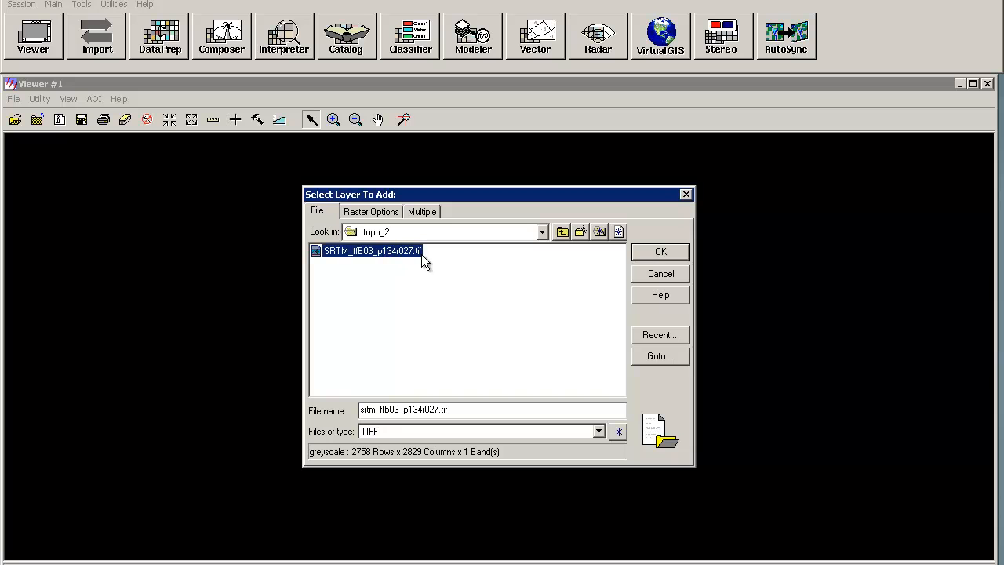
left_click(661, 251)
Step: Zoom out and back in to view the whole elevation image
left_click(355, 119)
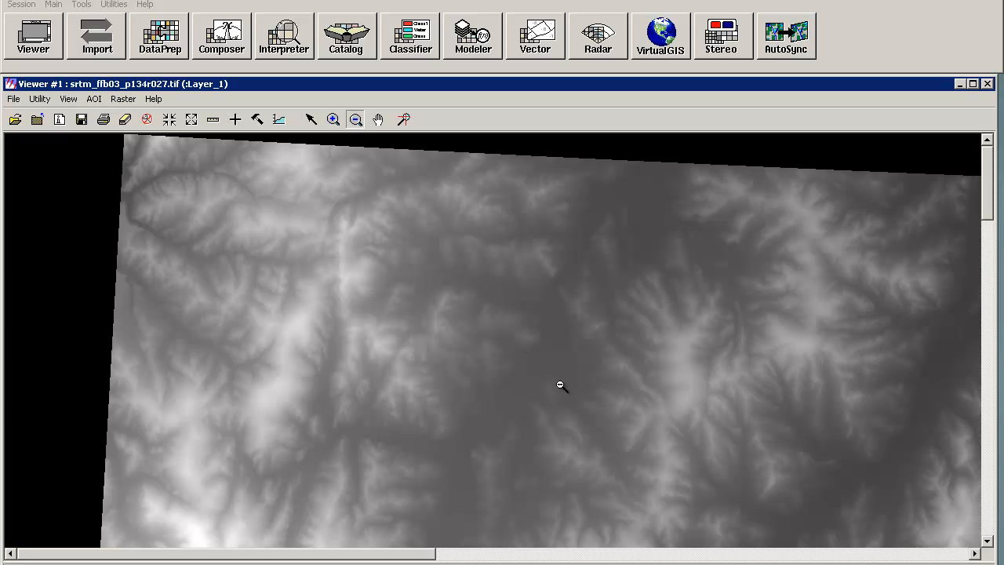
left_click(578, 403)
left_click(586, 418)
left_click(440, 444)
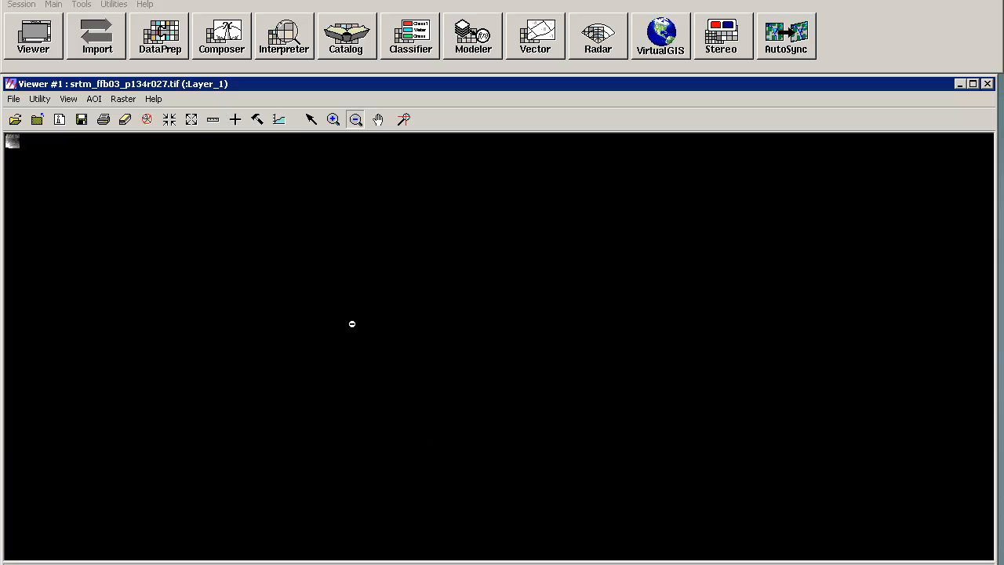
left_click(333, 119)
left_click(12, 144)
left_click(15, 158)
left_click(34, 178)
left_click(90, 228)
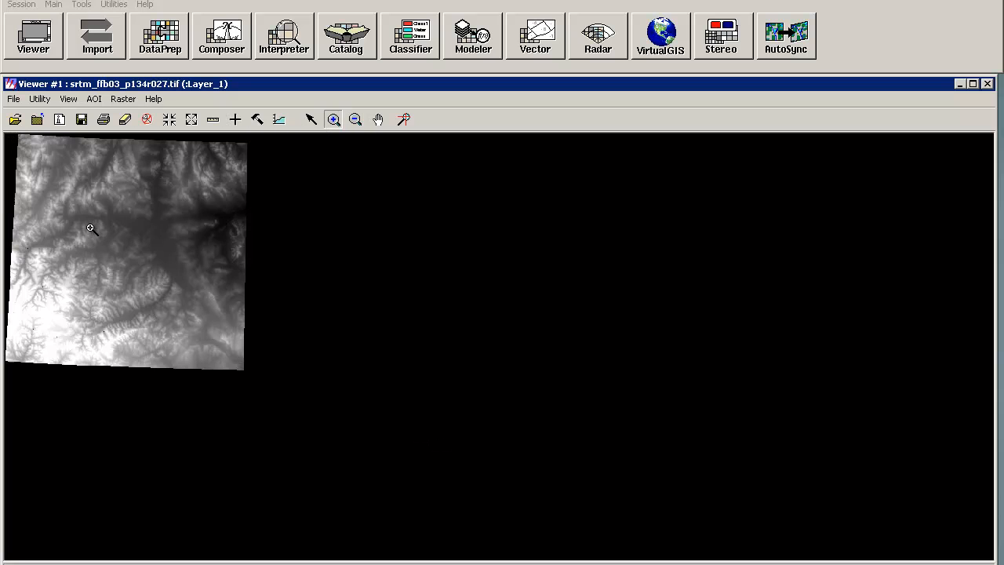
left_click(103, 246)
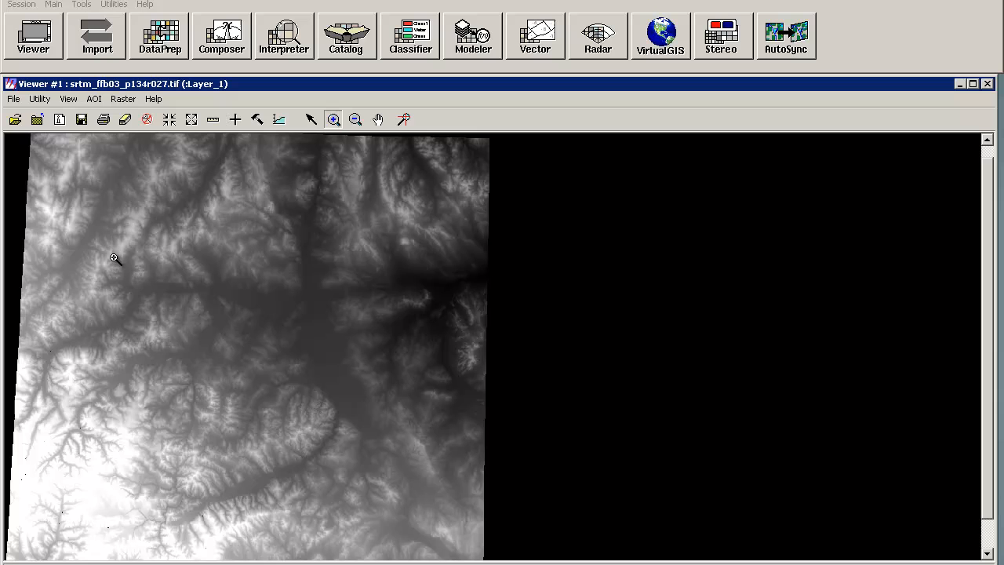
Step: Open the layer information window for the image and move it beside the view
left_click(46, 98)
left_click(78, 295)
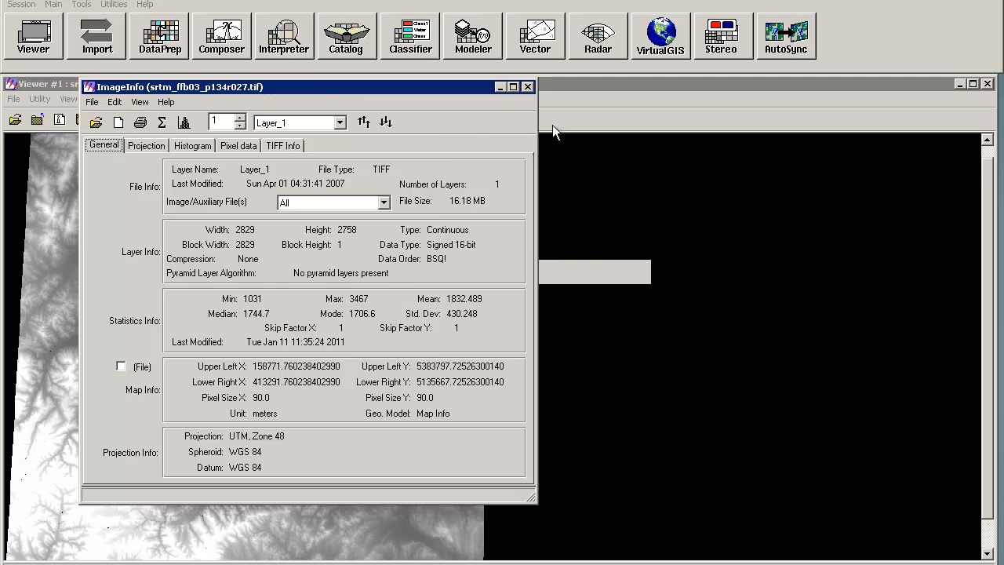
left_click_drag(552, 125, 732, 109)
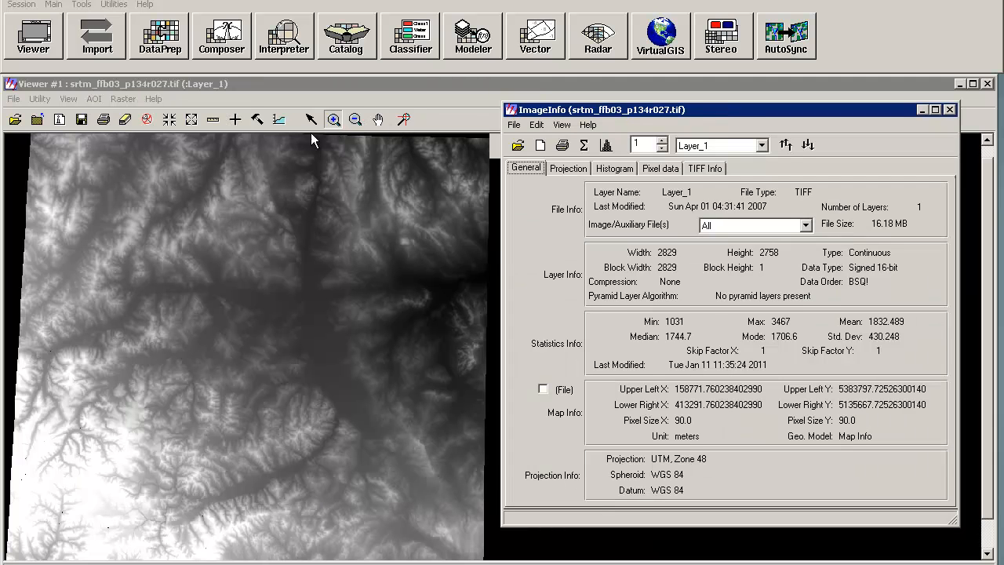
Step: Zoom into a black no-data pixel and inspect its file pixel value with the Inquire Cursor
left_click_drag(47, 496, 96, 539)
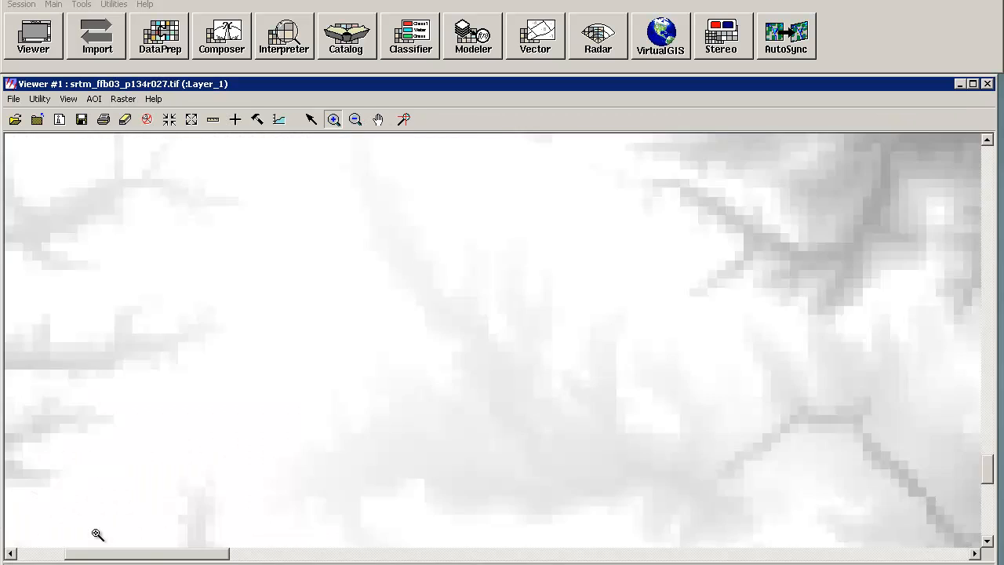
left_click_drag(322, 304, 447, 378)
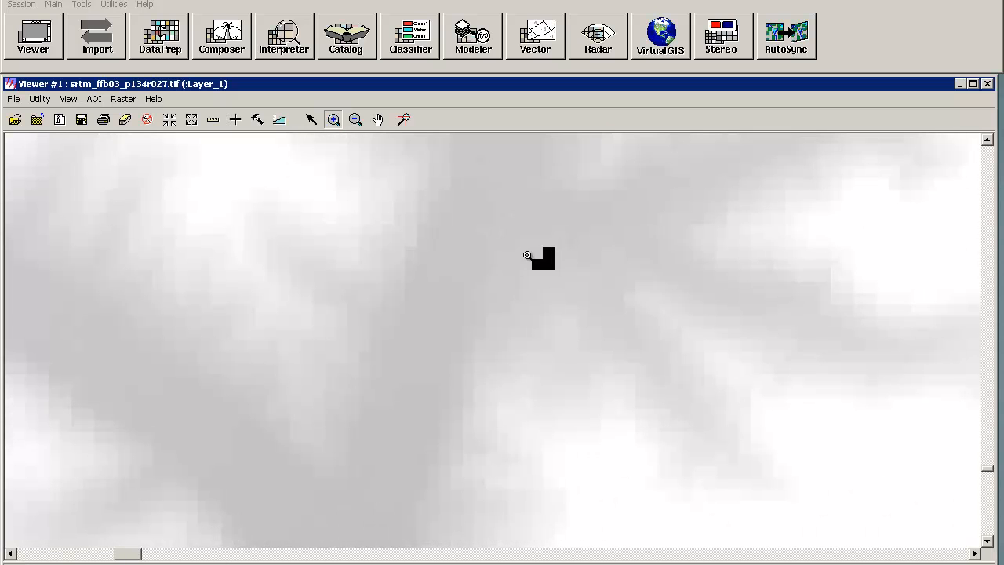
left_click(235, 119)
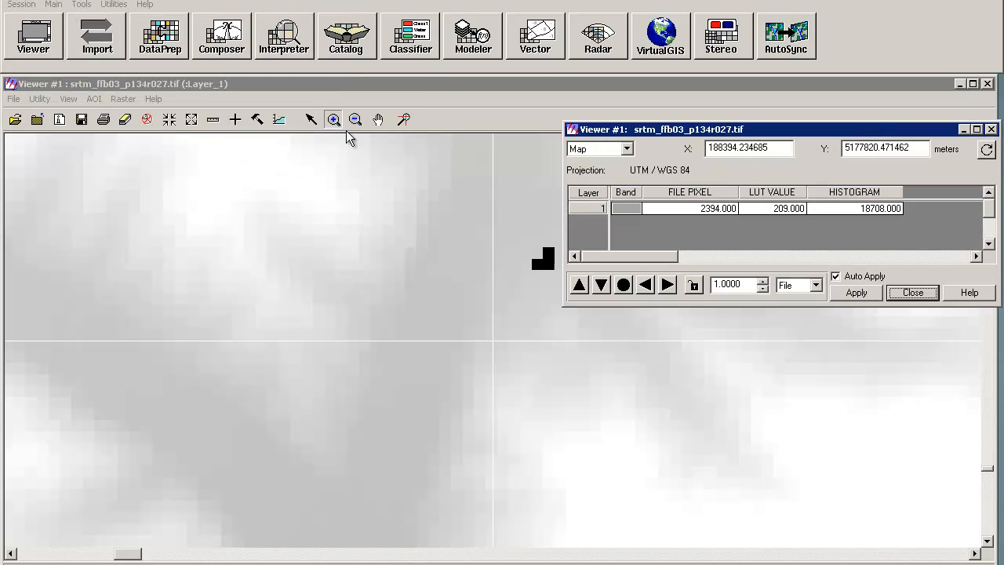
left_click(325, 138)
left_click_drag(491, 340, 539, 265)
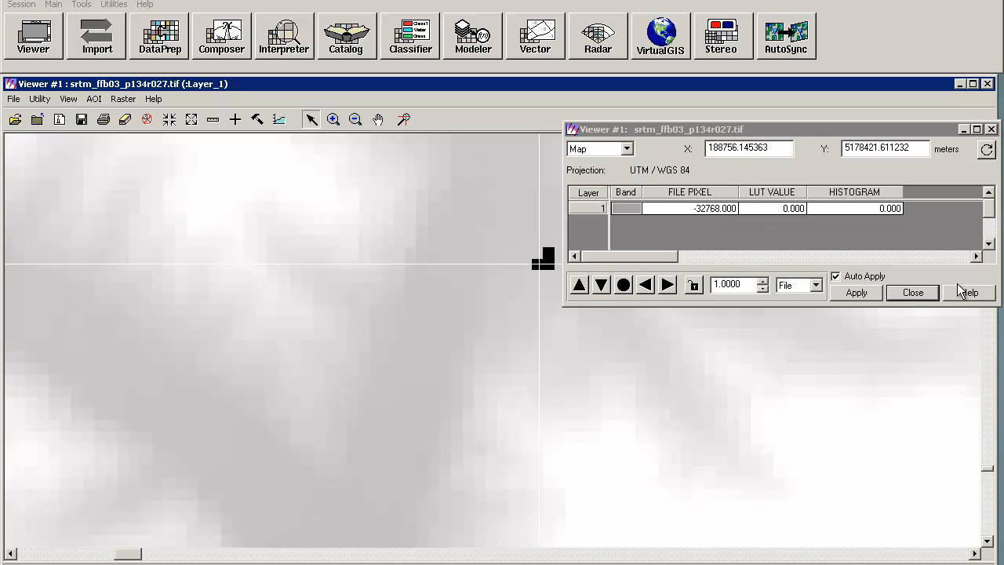
left_click(911, 293)
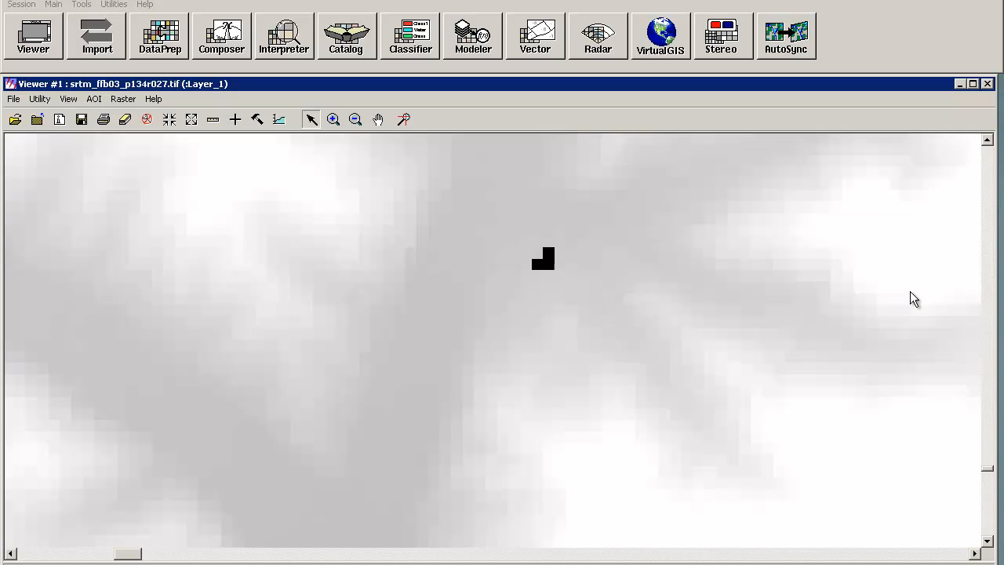
Step: Set the image's NoData value to -32768 for all layers
left_click(39, 98)
left_click(66, 297)
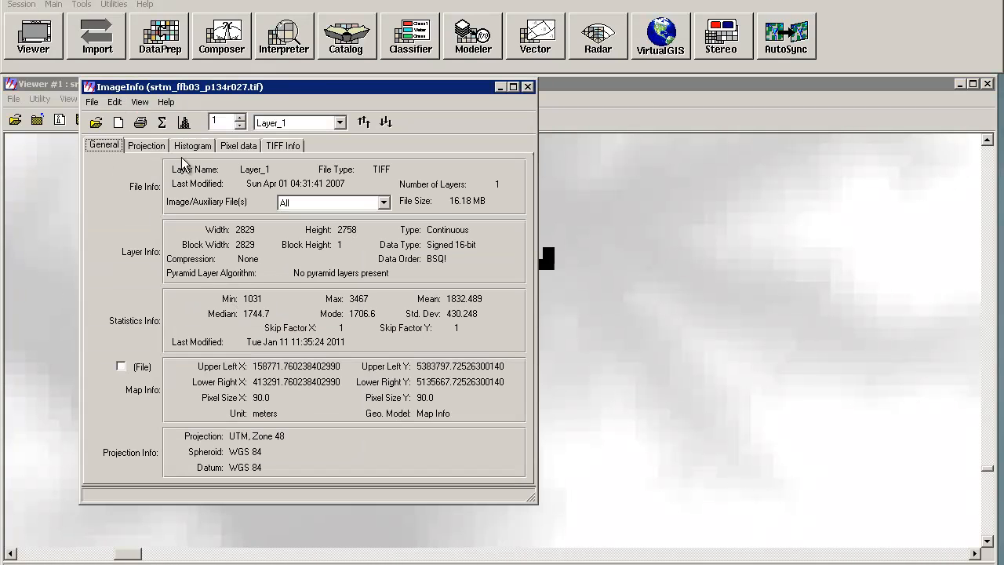
left_click(116, 101)
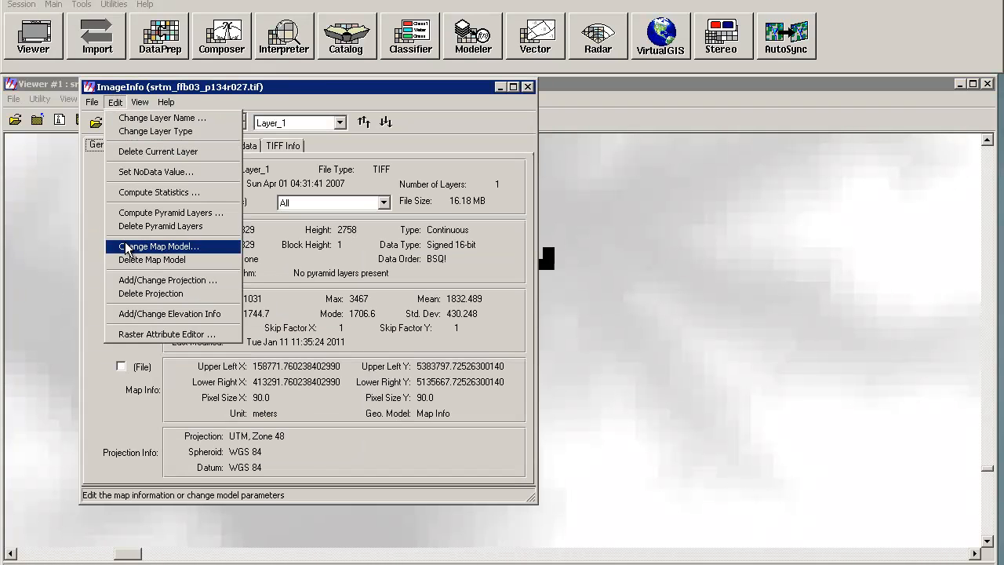
left_click(145, 172)
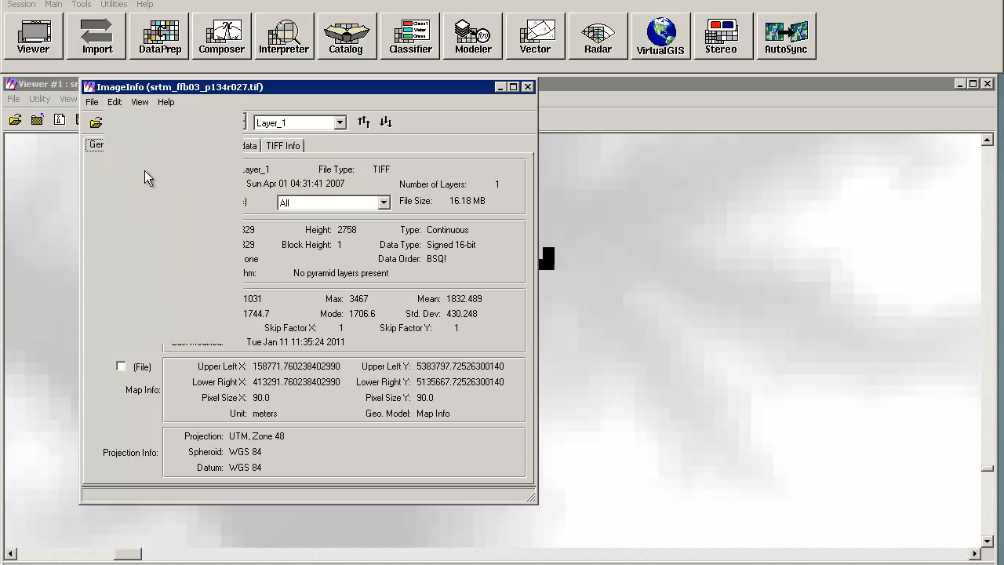
left_click_drag(478, 293, 498, 292)
left_click(491, 291)
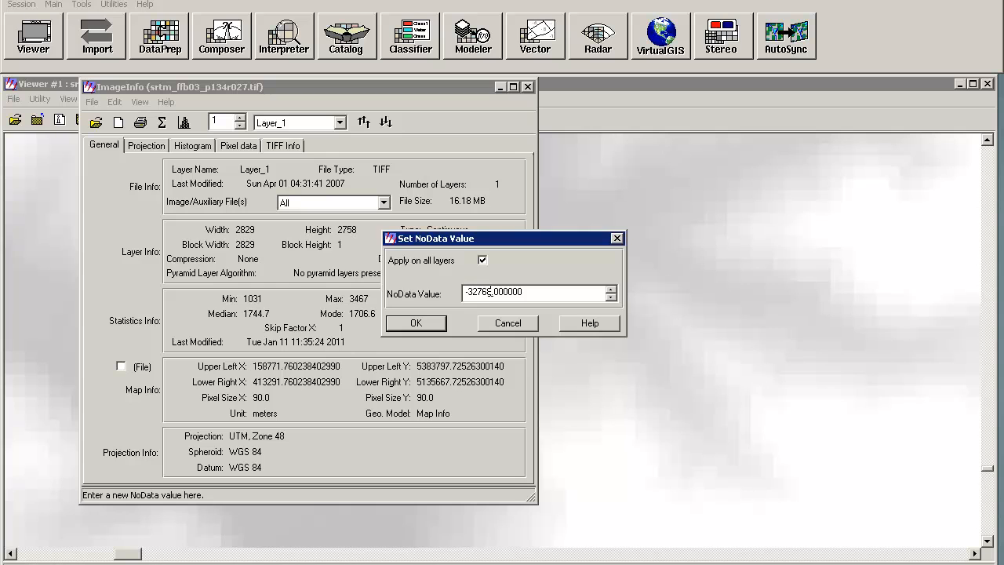
left_click(425, 322)
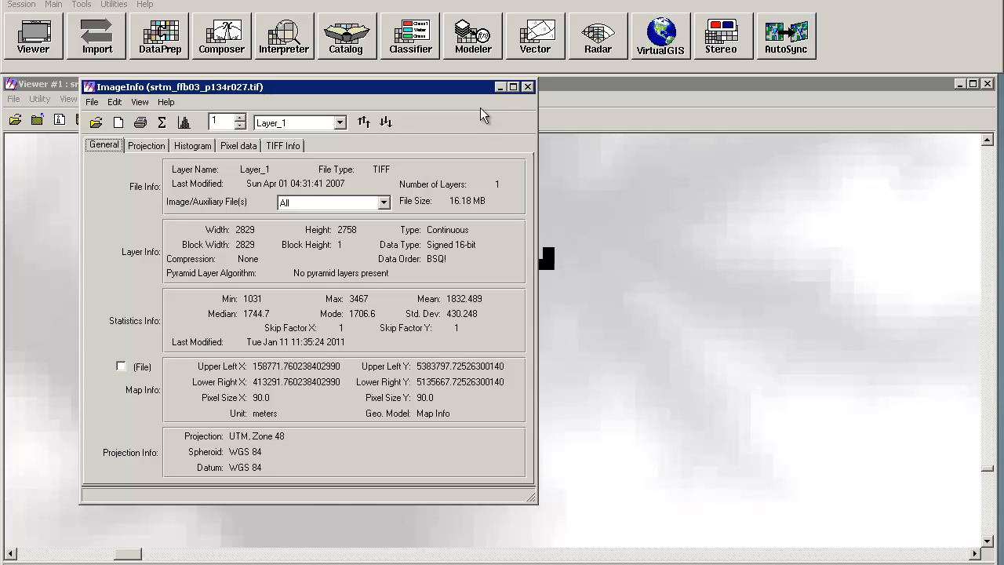
Step: Recompute the image statistics with an ignore value set for the no-data pixels, then close the information window
left_click(195, 149)
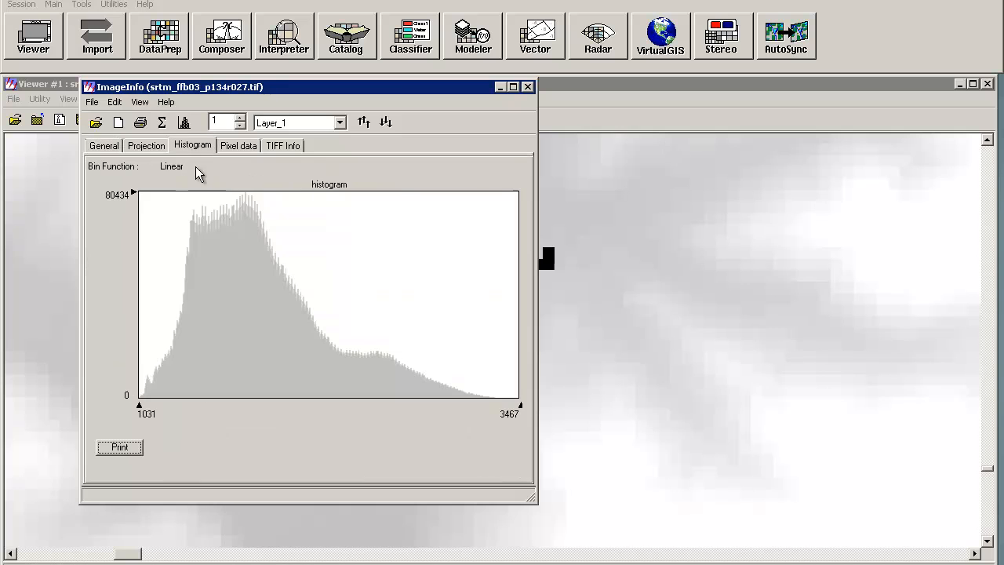
left_click(114, 102)
left_click(138, 102)
left_click(162, 122)
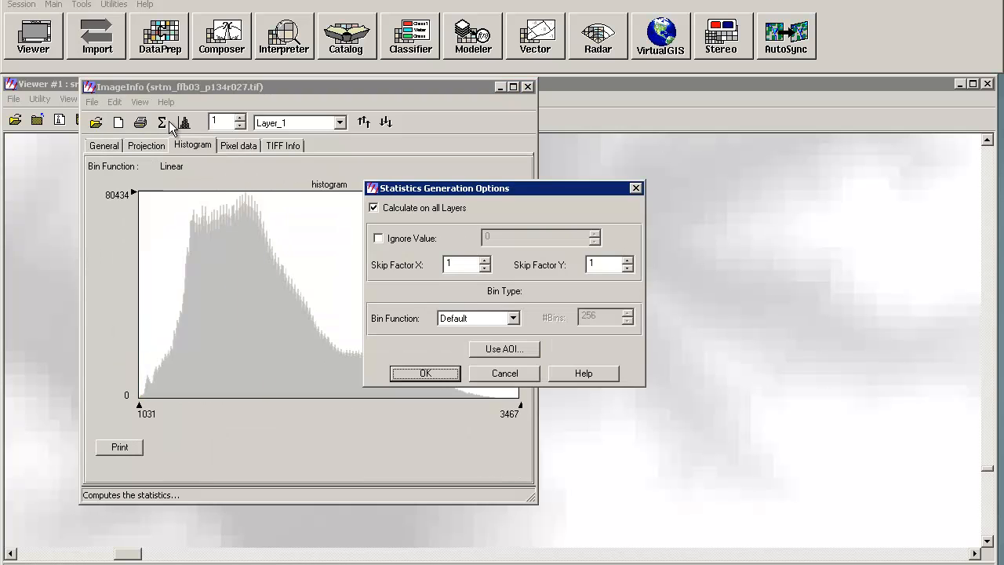
left_click(410, 239)
left_click(515, 236)
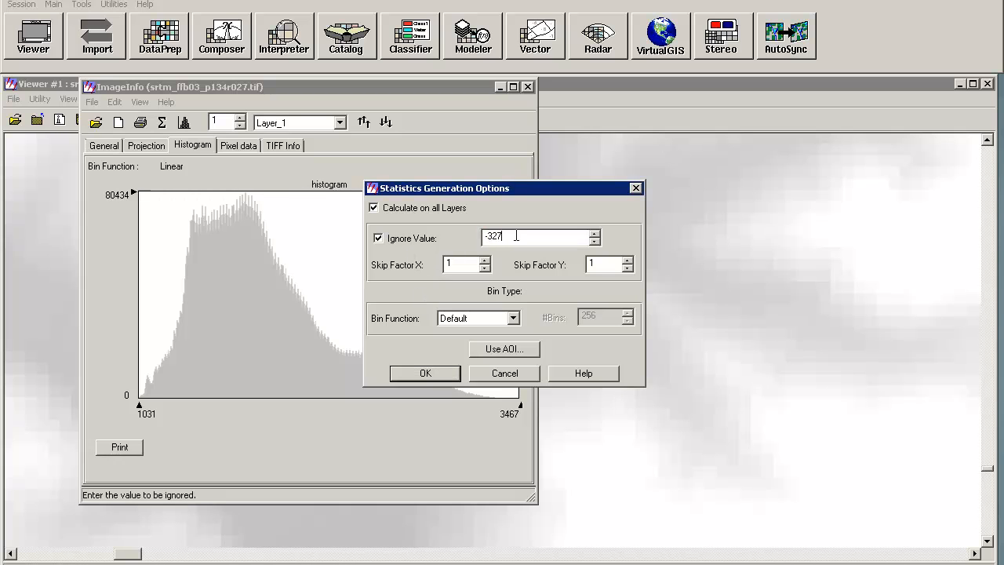
left_click(425, 369)
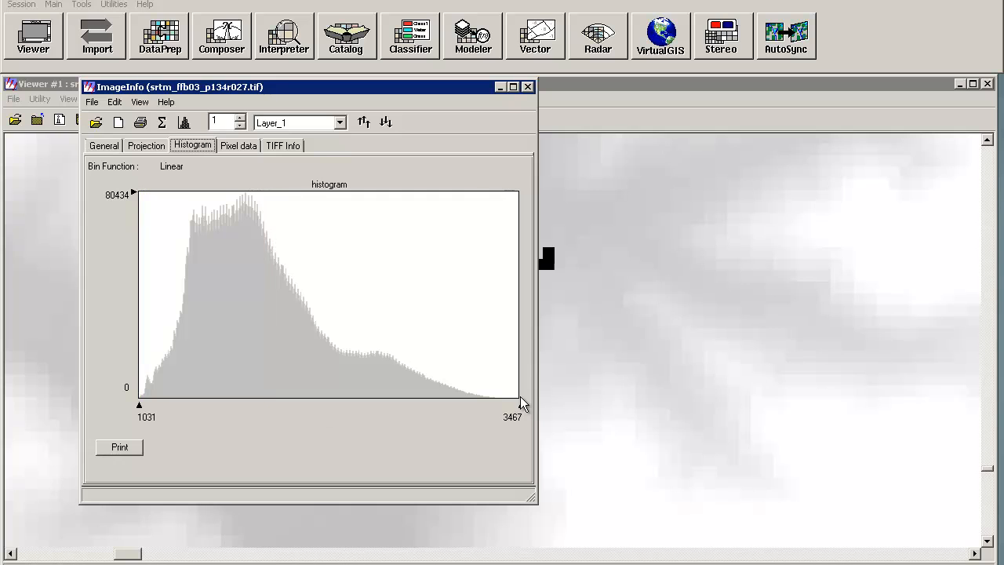
left_click(531, 90)
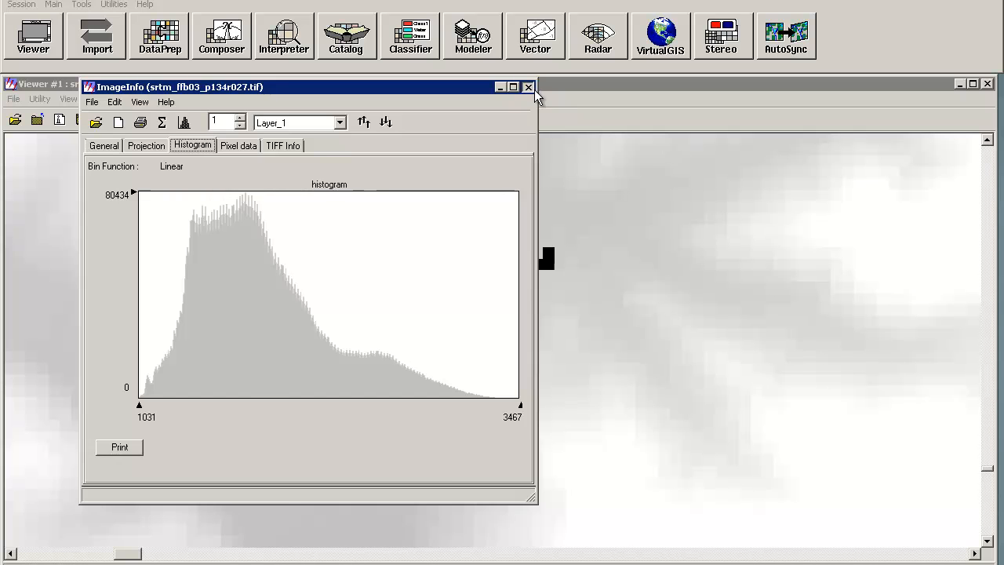
Step: Zoom out and then into a valley junction to examine the terrain
left_click(355, 119)
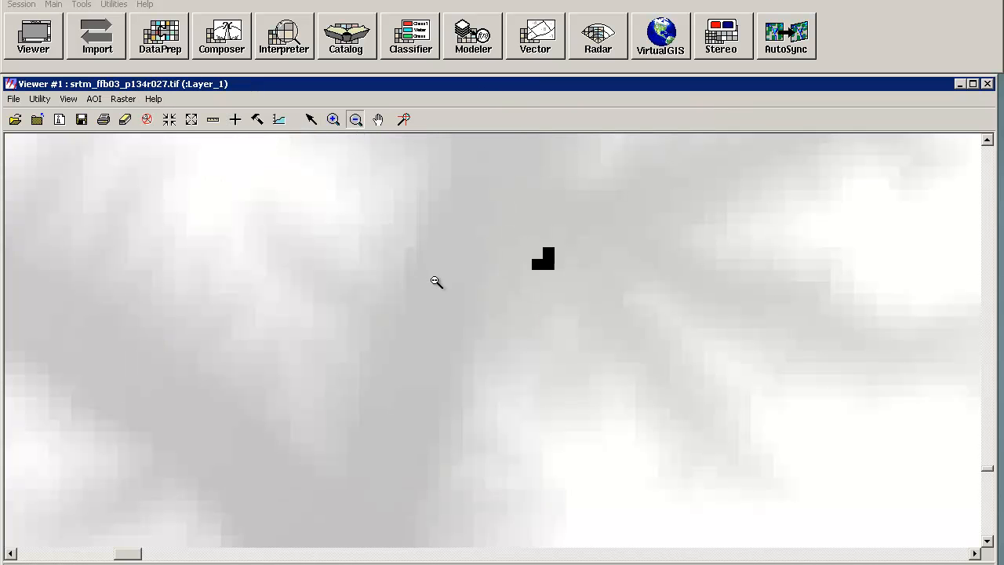
left_click(439, 284)
left_click(471, 349)
left_click(492, 373)
left_click(508, 385)
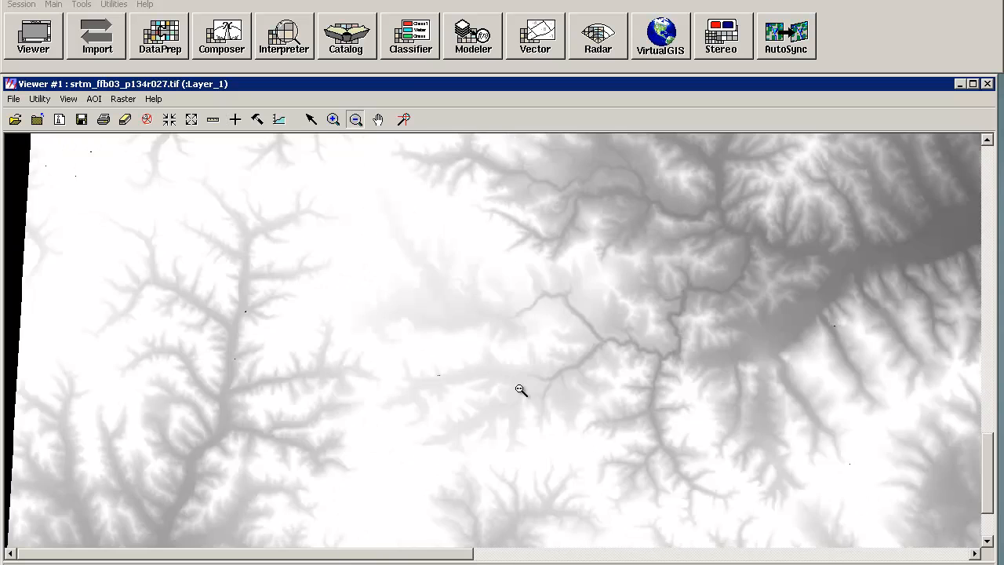
left_click(520, 390)
left_click(333, 120)
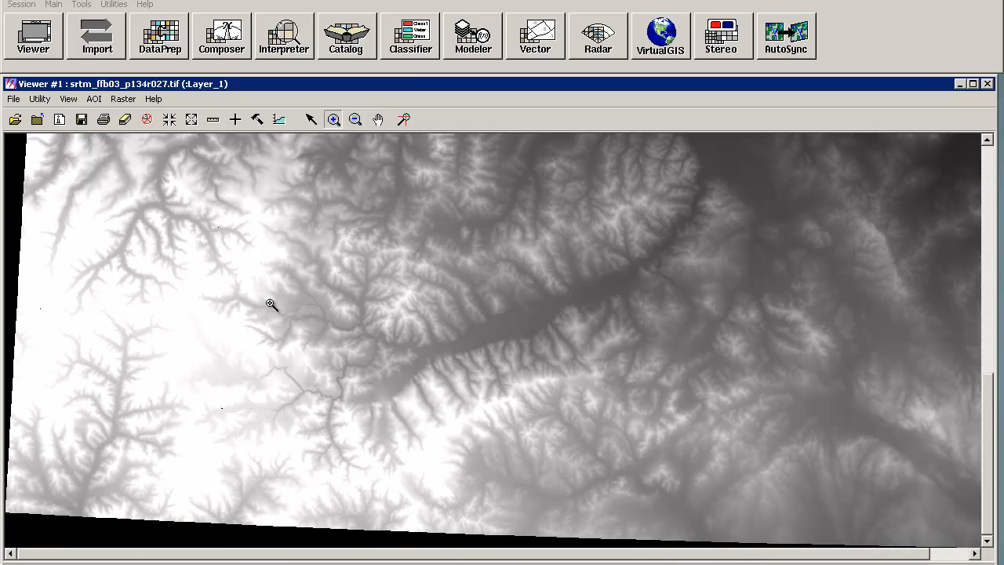
left_click_drag(242, 342, 333, 406)
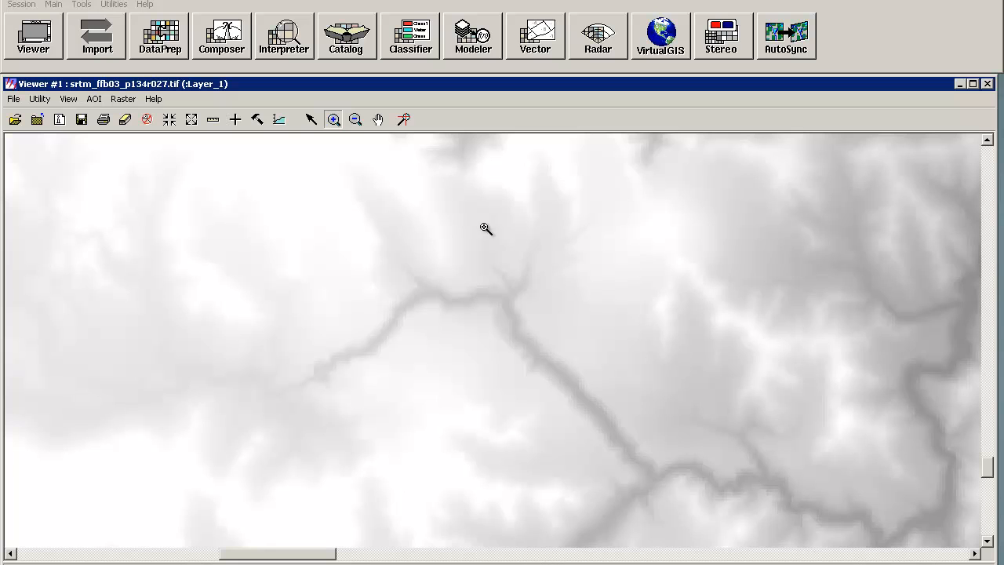
left_click(422, 274)
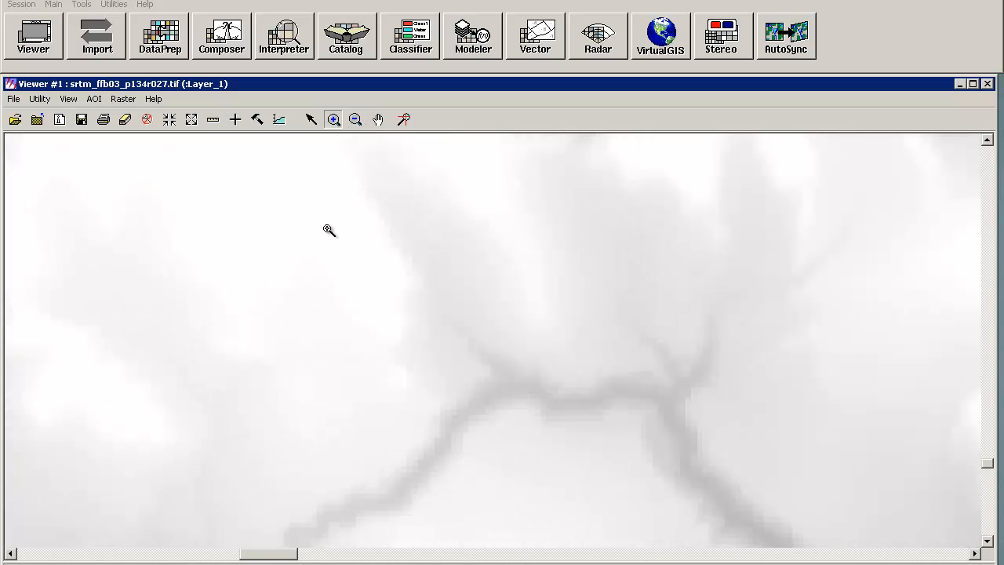
Step: Apply a General Contrast stretch using the Standard Deviations method with 2.0 standard deviations
left_click(123, 99)
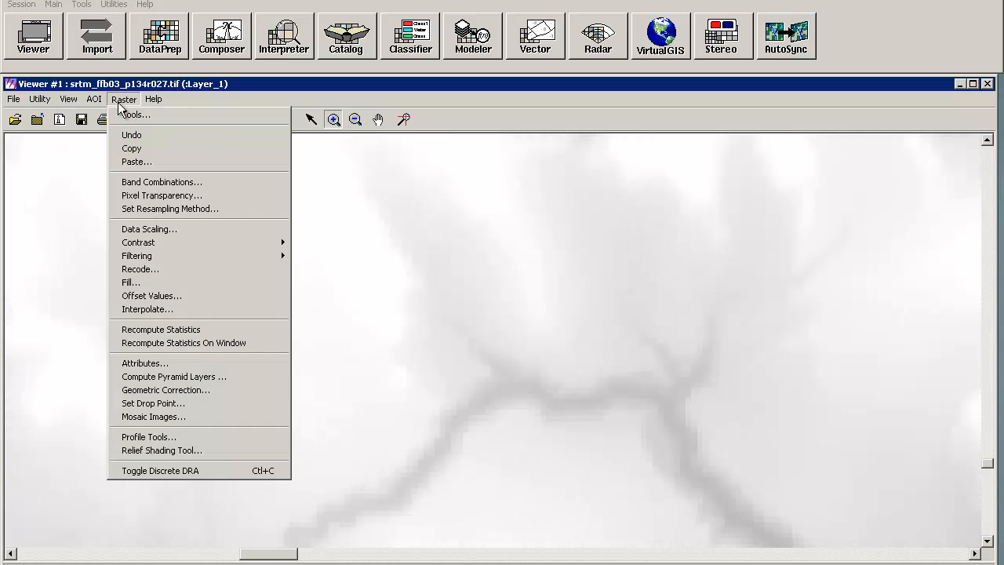
mouse_move(181, 244)
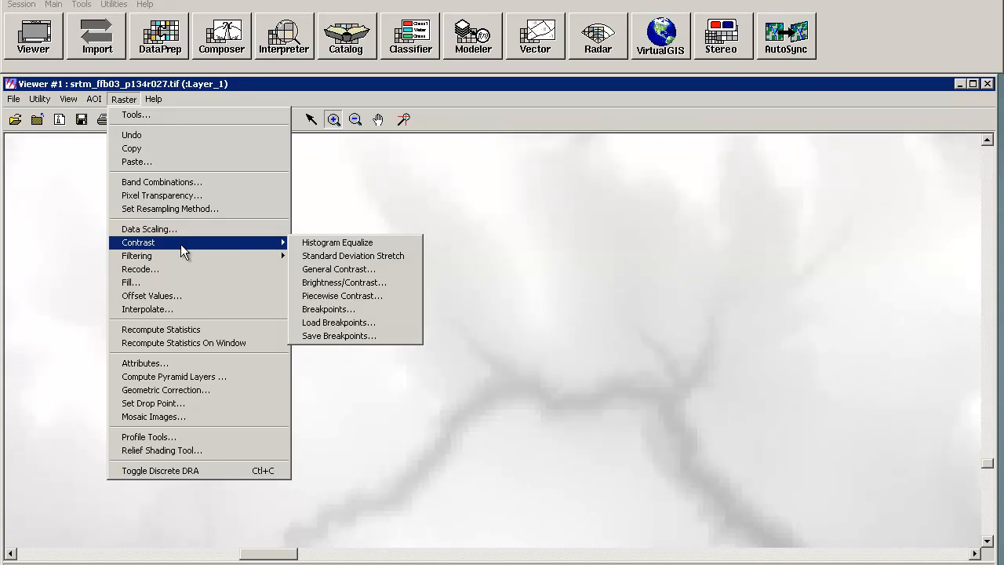
left_click(353, 268)
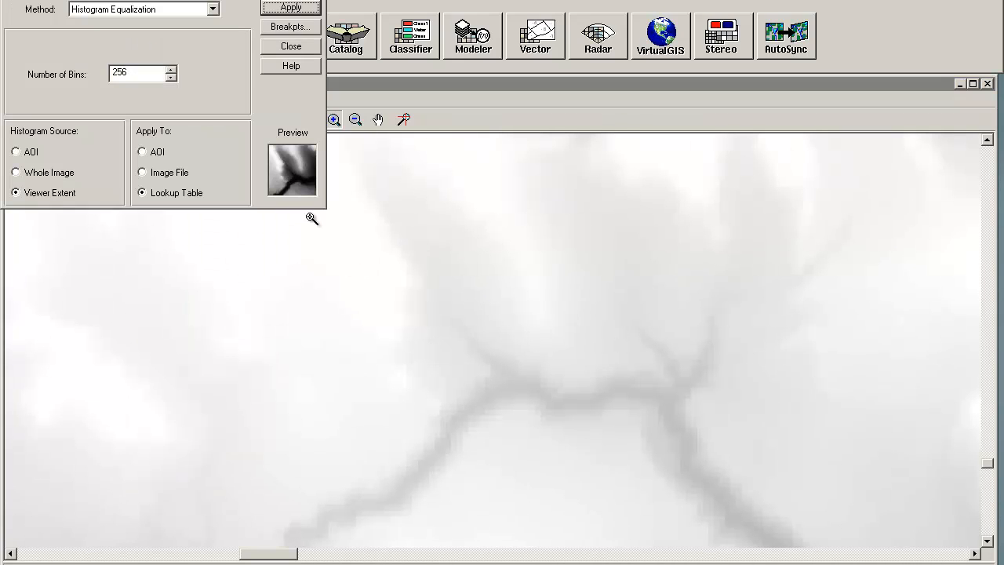
left_click(202, 8)
left_click(163, 33)
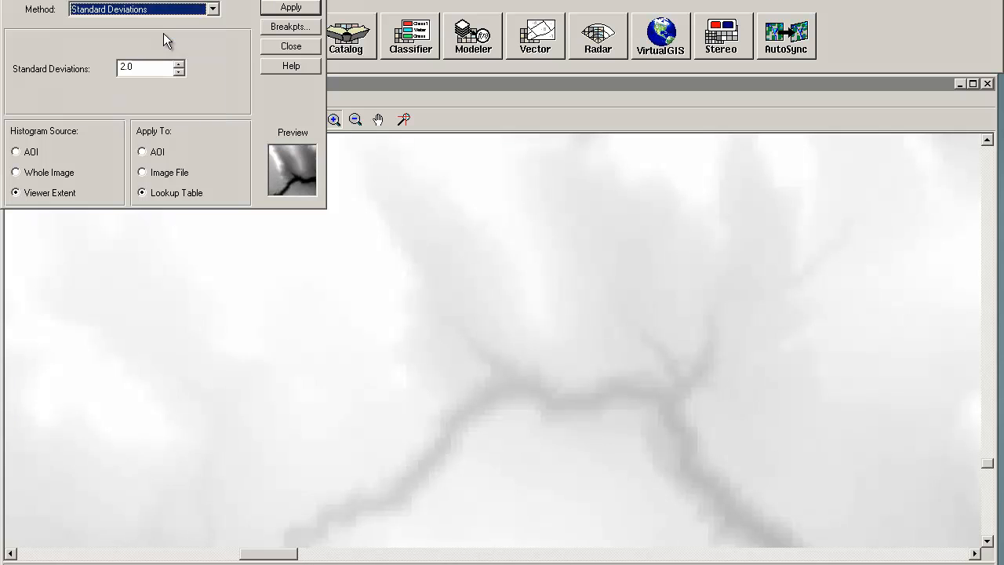
left_click(287, 8)
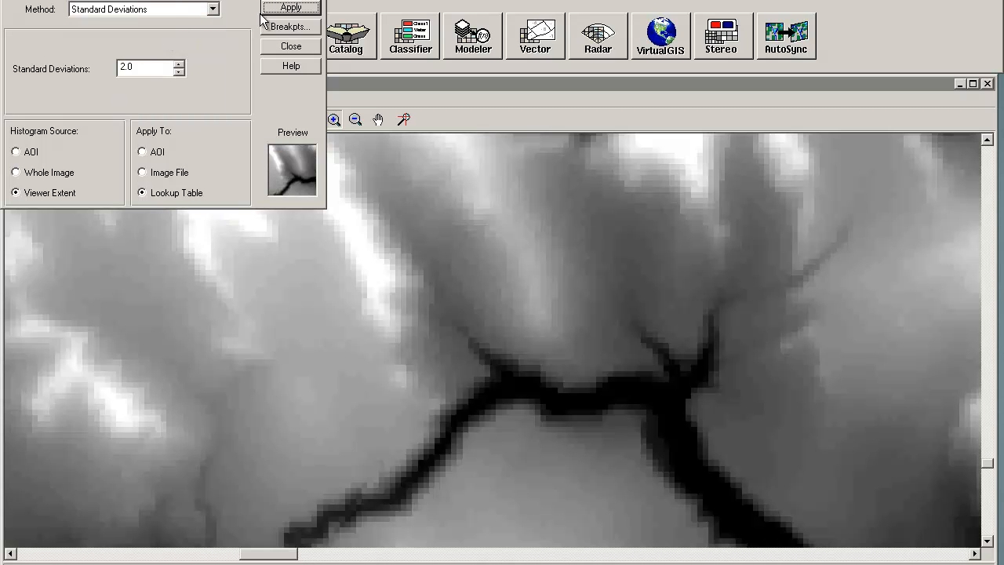
Step: Apply a Min-Max contrast stretch to the viewer extent
left_click(195, 16)
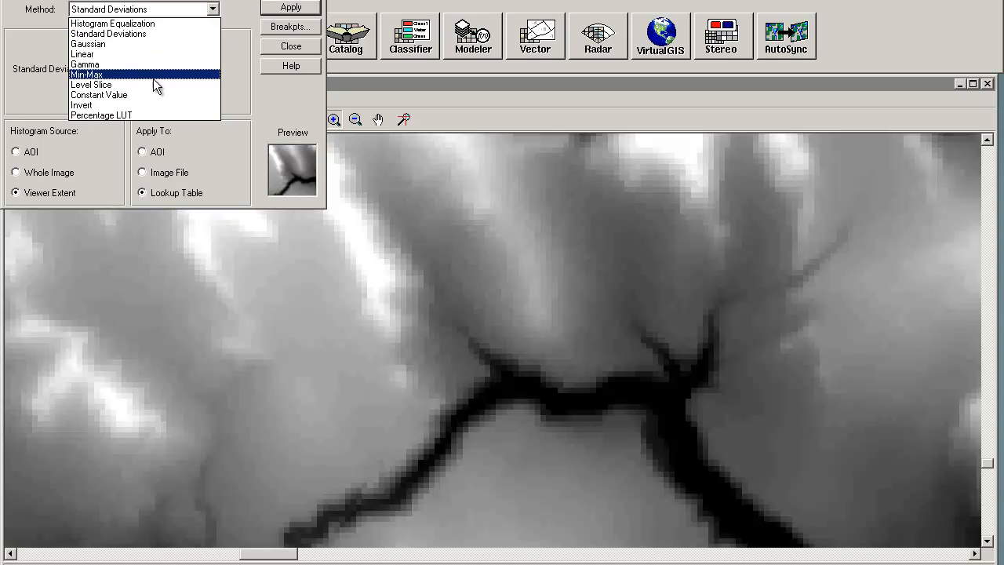
left_click(152, 75)
left_click(288, 8)
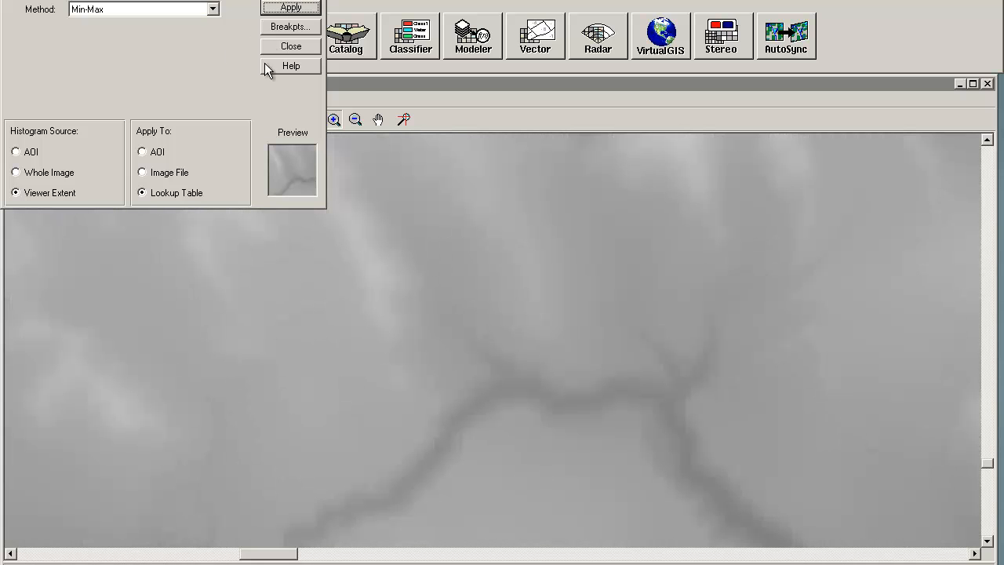
Step: Apply a Histogram Equalization stretch with 256 bins, then close the contrast dialog
left_click(149, 12)
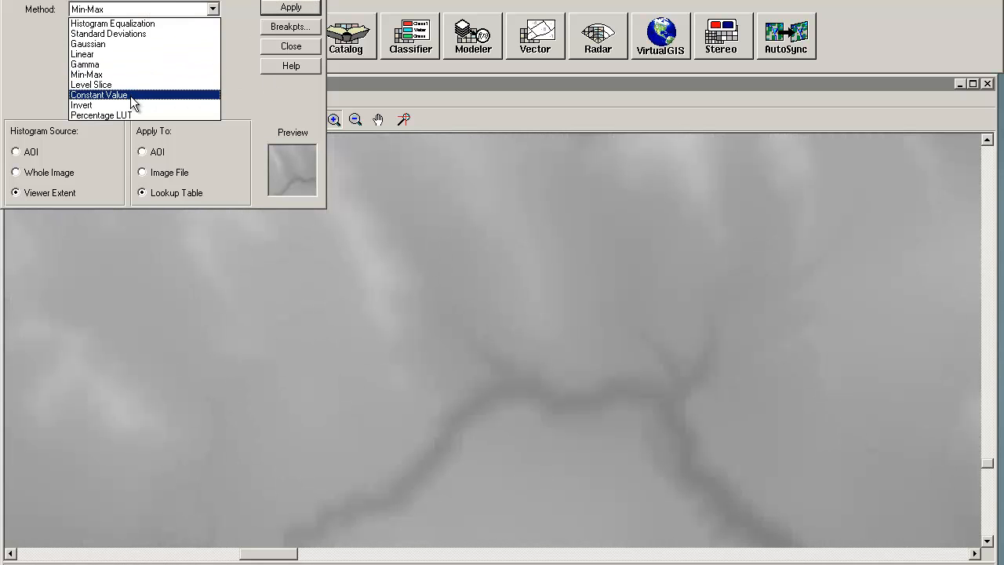
left_click(130, 25)
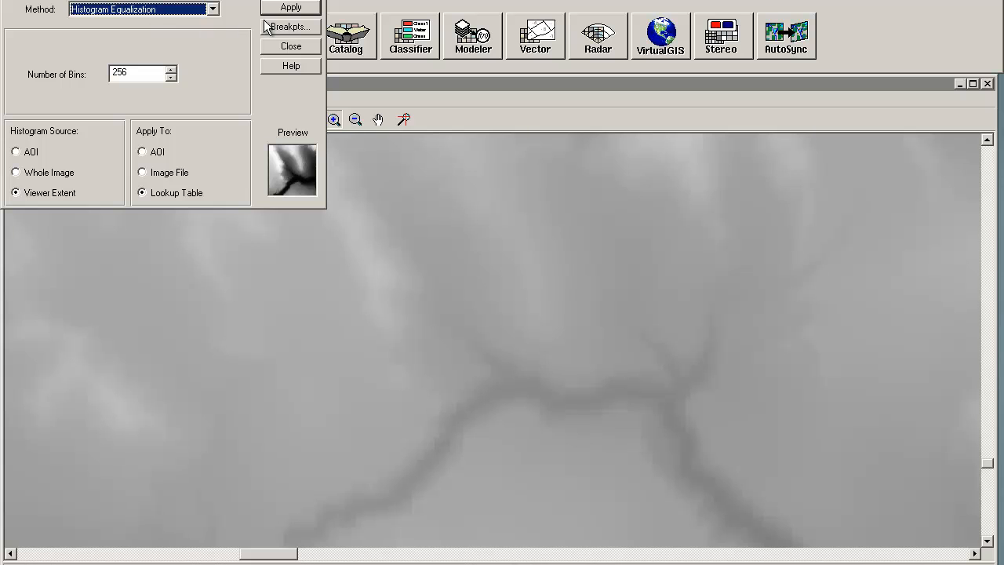
left_click(287, 10)
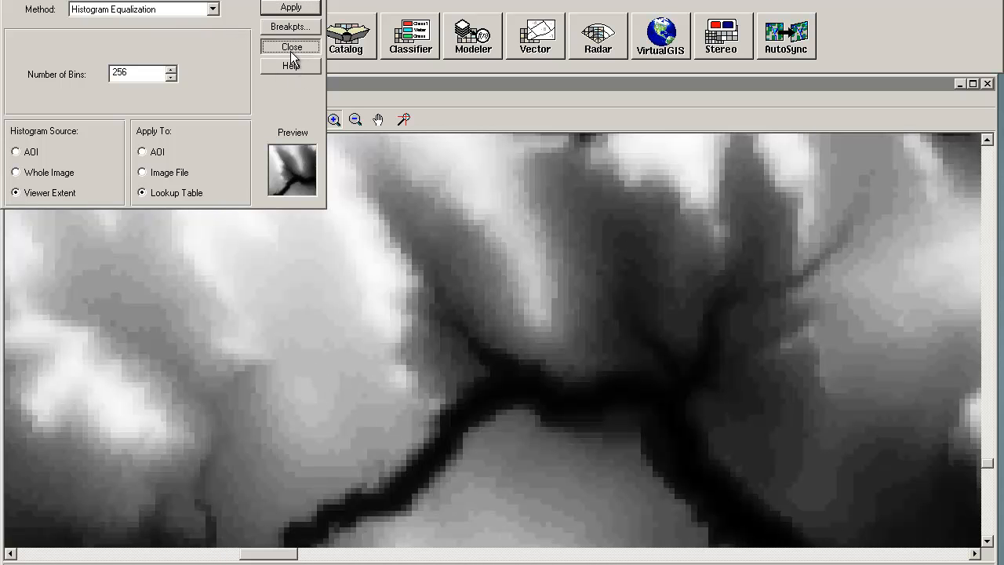
left_click(290, 49)
Step: Review the data scaling histogram of the whole image and accept it
left_click(356, 128)
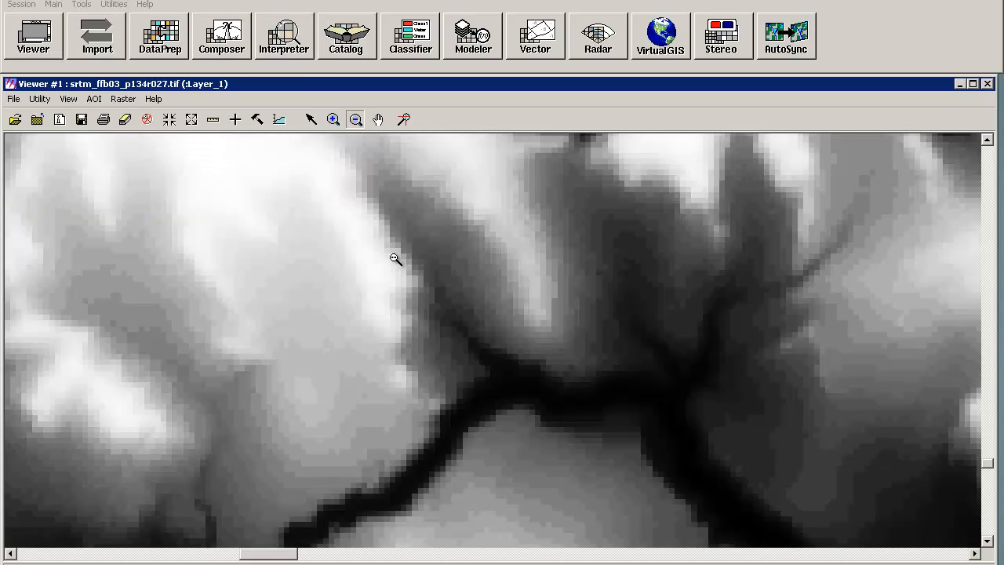
left_click(399, 265)
left_click(463, 344)
left_click(520, 383)
left_click(522, 384)
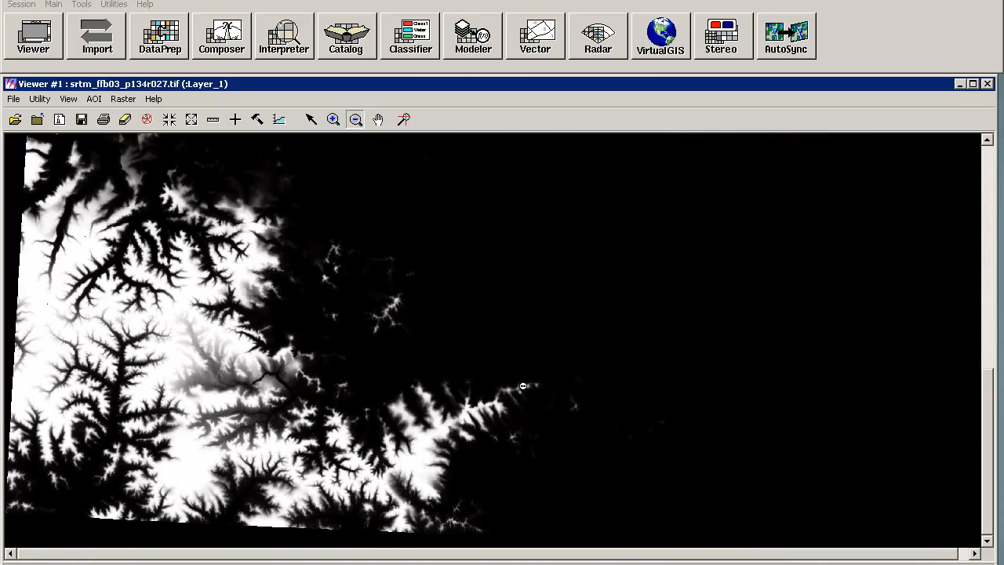
left_click(523, 386)
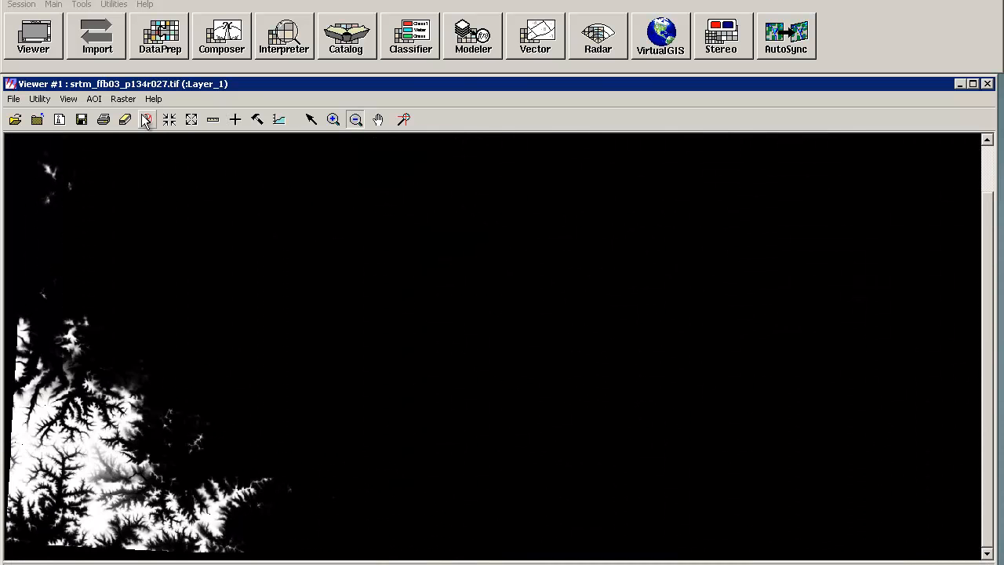
left_click(122, 99)
left_click(149, 229)
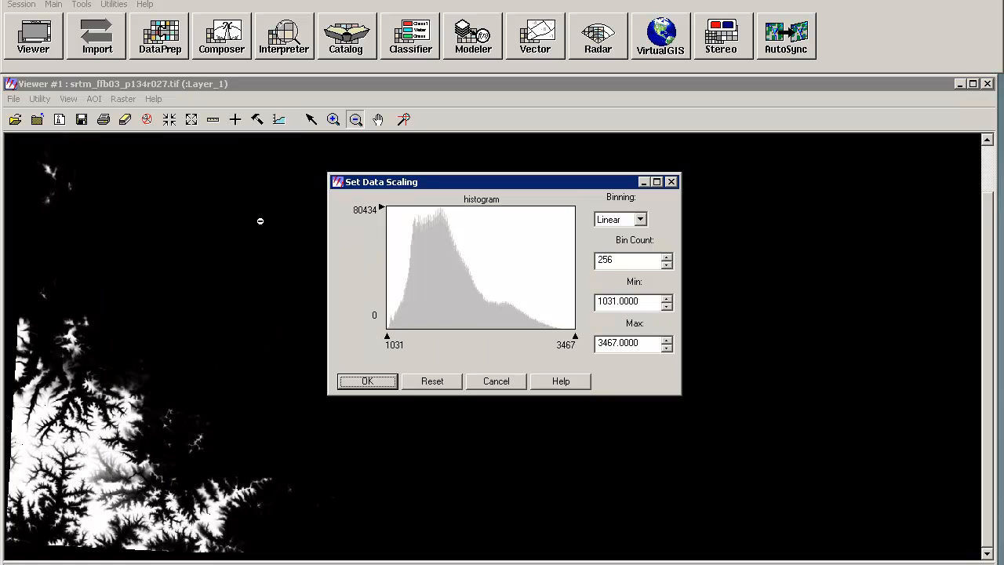
key("Return")
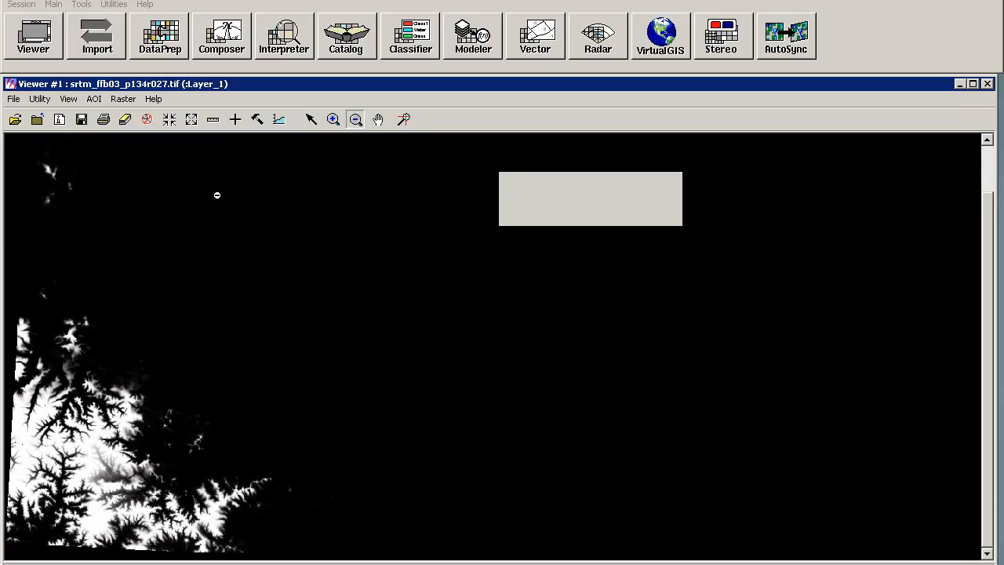
Step: Apply a Standard Deviation Stretch to the image and zoom into a terrain area to inspect it
left_click(123, 99)
mouse_move(161, 243)
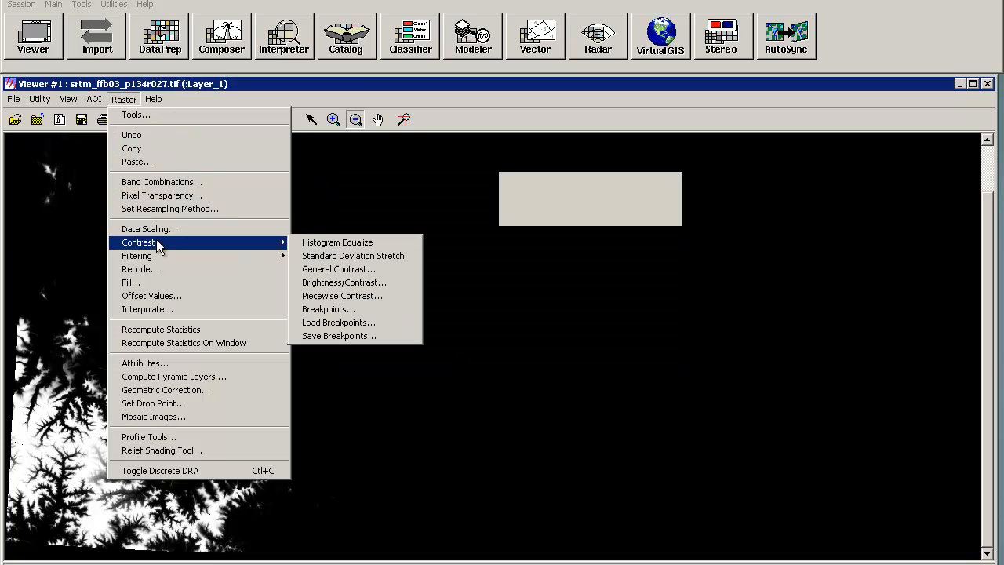
left_click(362, 259)
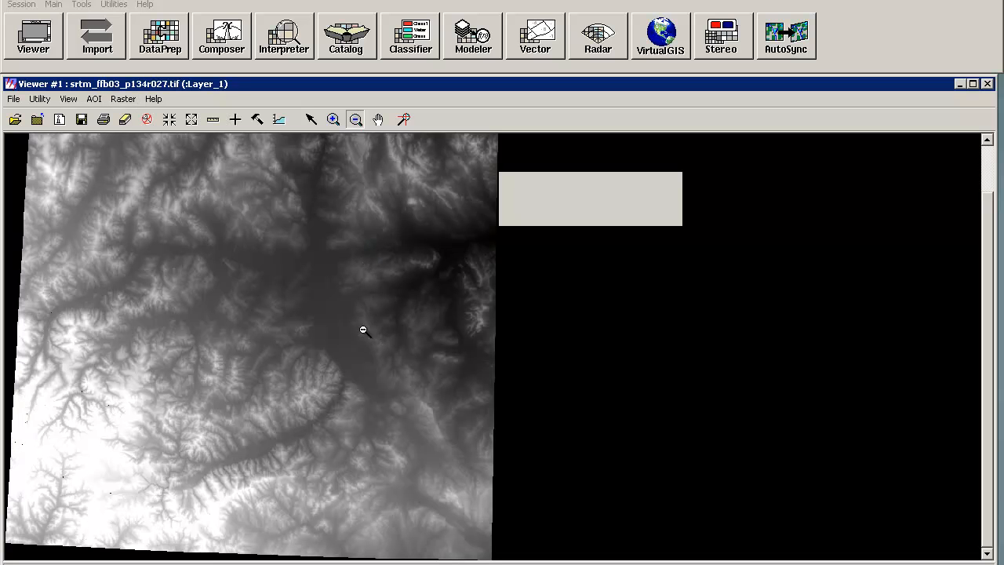
left_click(330, 124)
left_click(389, 426)
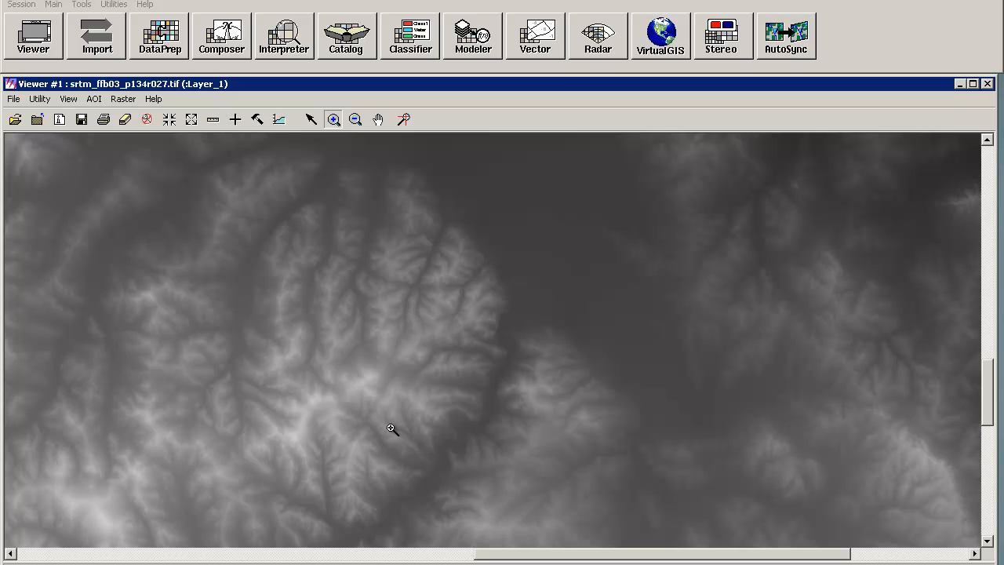
left_click_drag(276, 391, 365, 439)
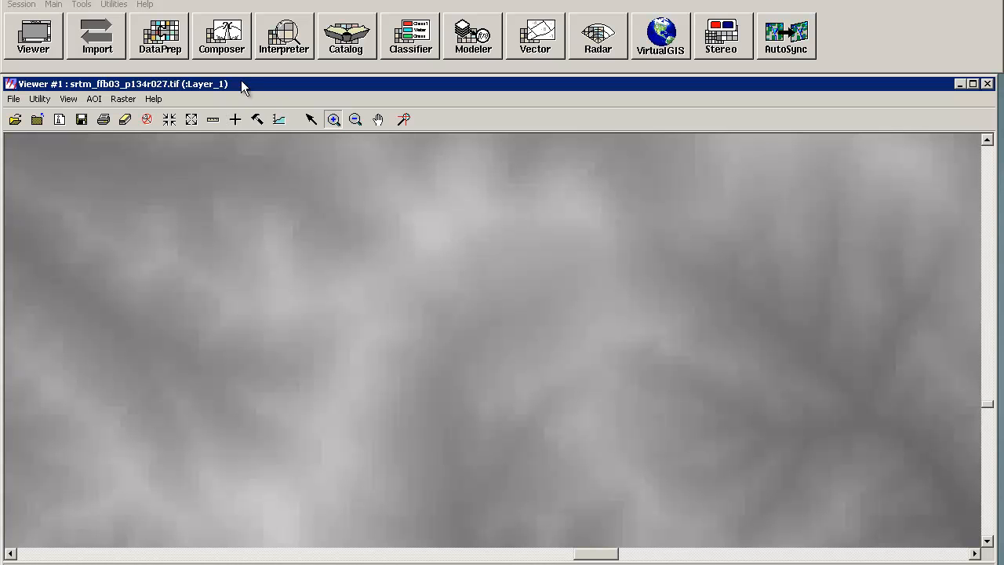
Step: Open the Shaded Relief tool and choose SRTM_ffB03_p134r027.tif from the TOPO_2 folder as input DEM
left_click(276, 47)
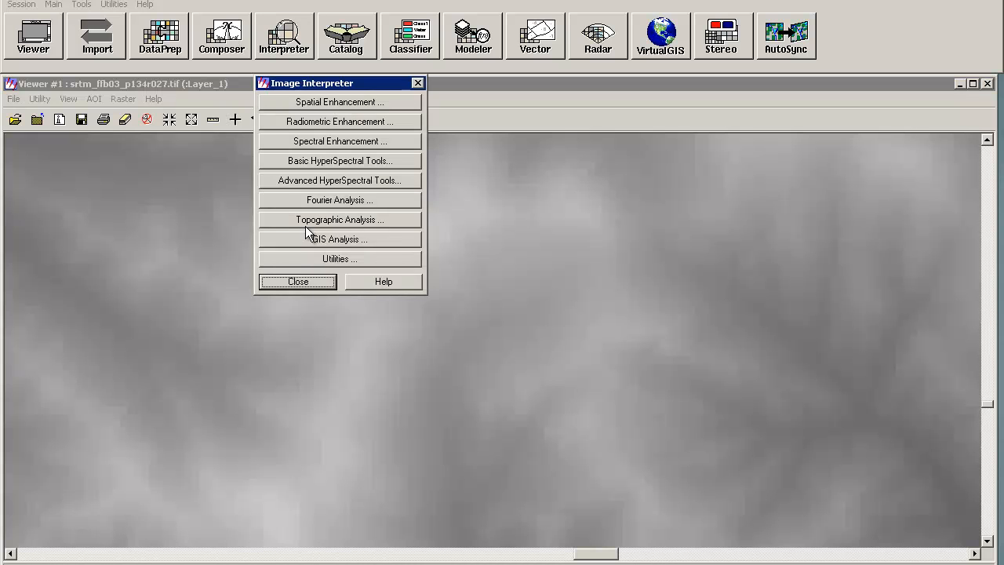
left_click(307, 224)
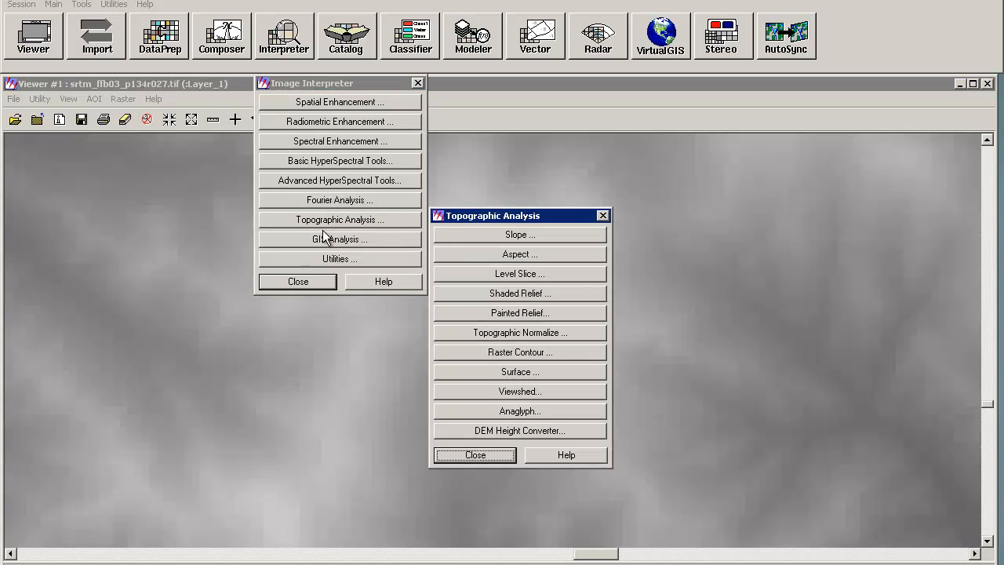
left_click(537, 295)
left_click(538, 119)
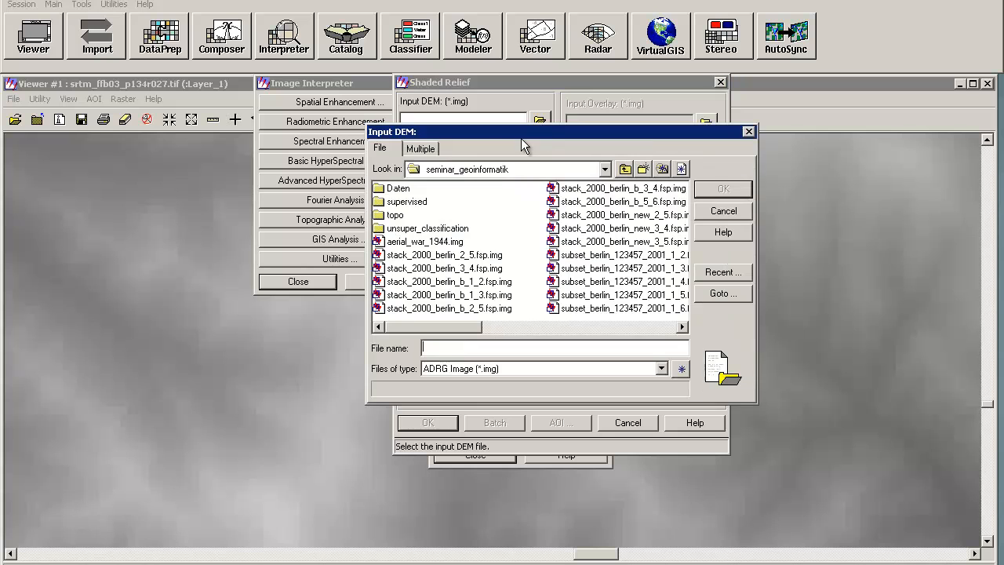
double_click(395, 214)
double_click(396, 188)
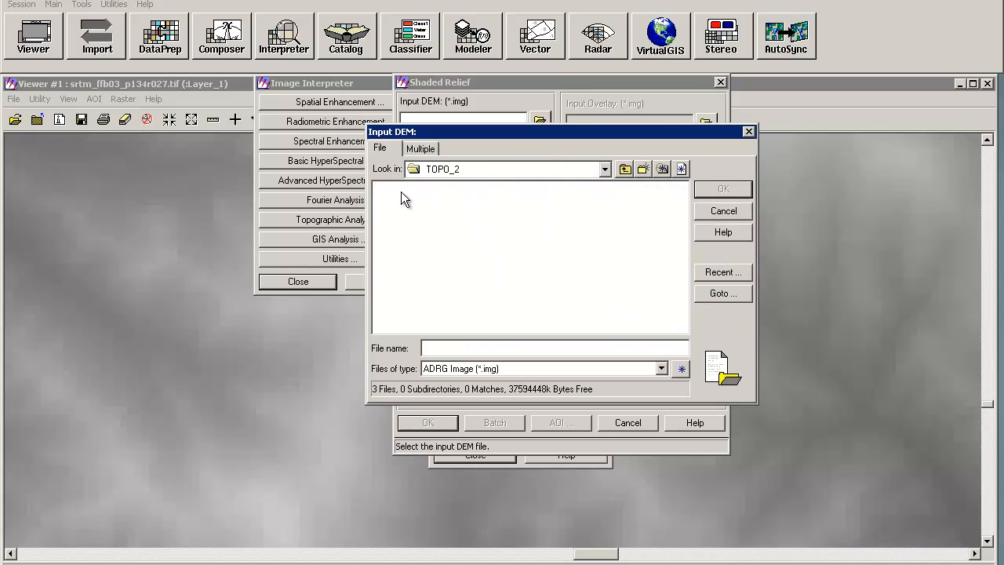
left_click(462, 367)
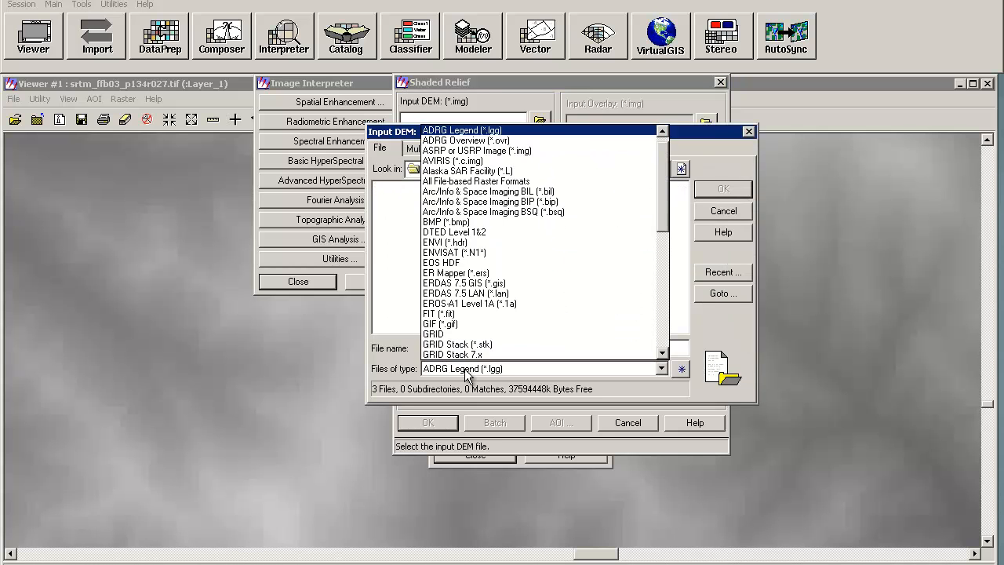
left_click(459, 181)
left_click(440, 188)
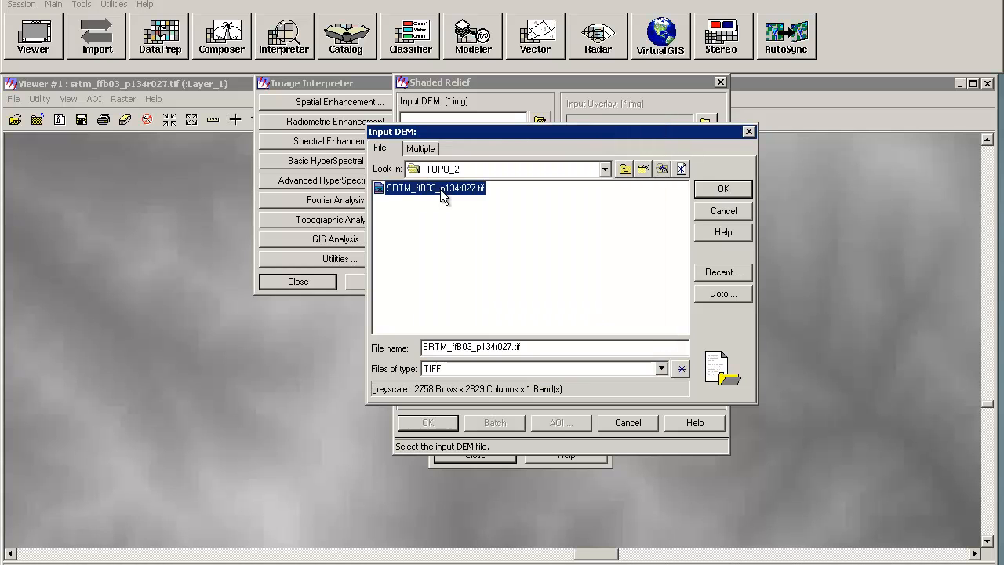
left_click(722, 190)
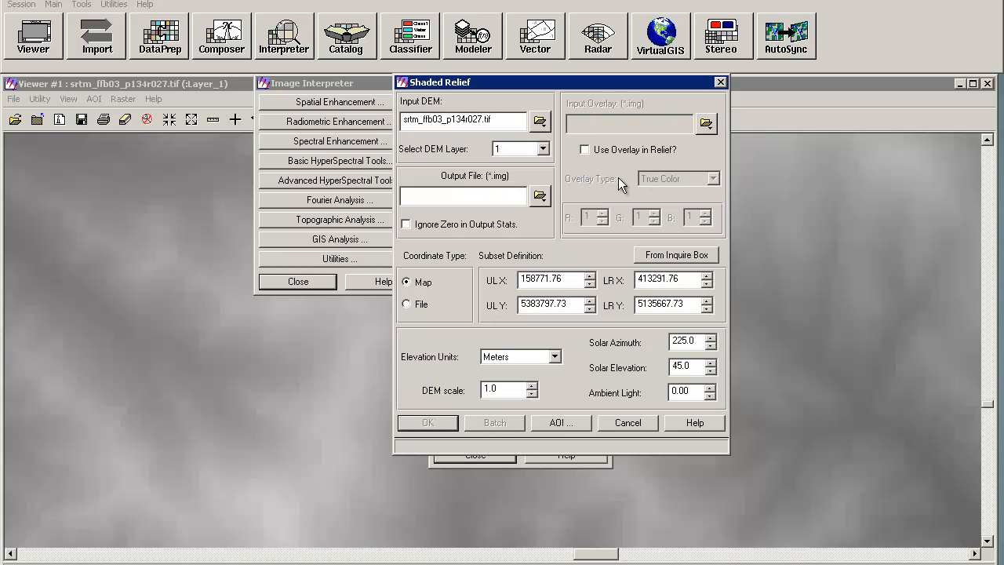
Step: Set the output file to shaded_relief.img in the TOPO_2 folder
left_click(539, 196)
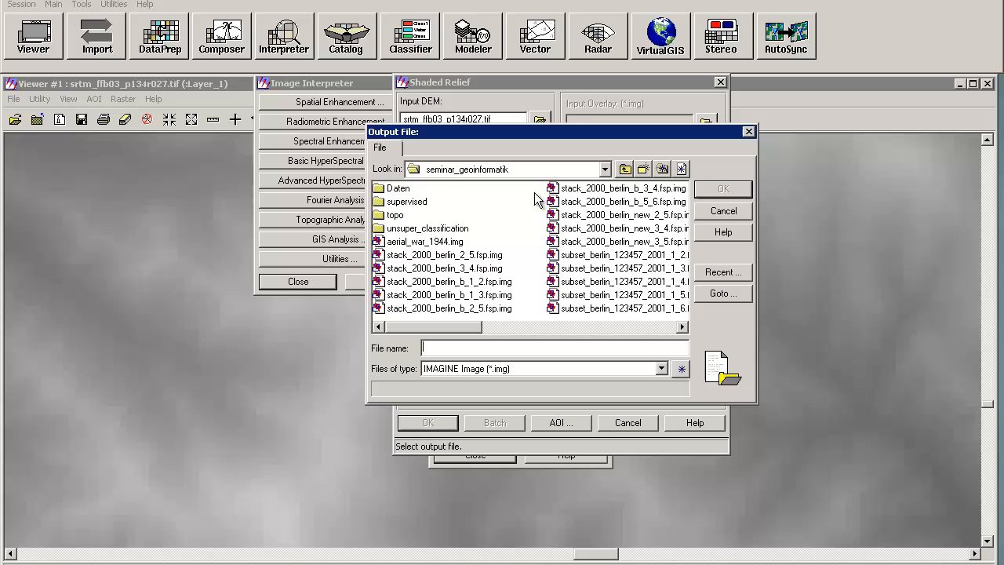
double_click(395, 212)
double_click(395, 189)
left_click(430, 349)
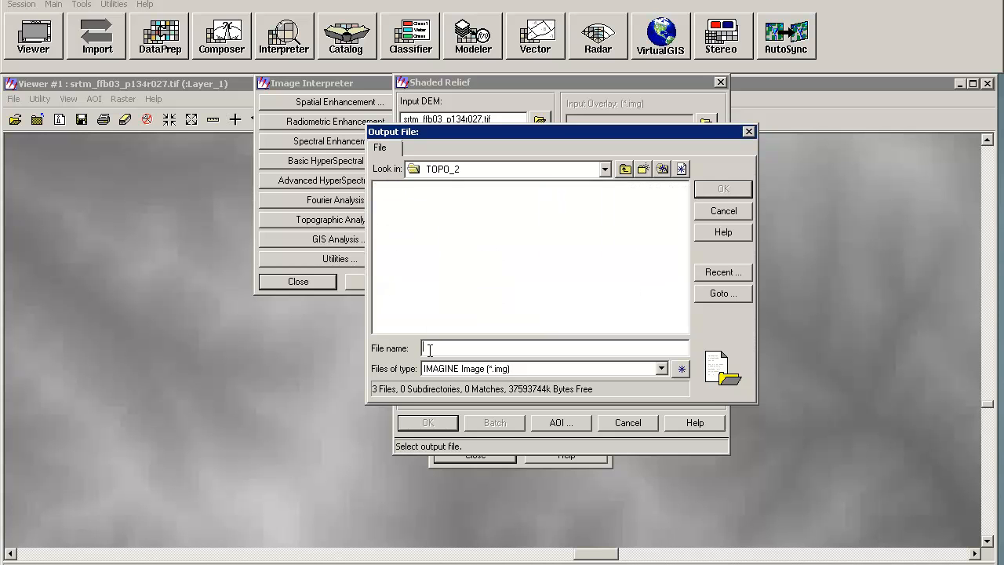
type("shaded_")
key("BackSpace")
key("BackSpace")
type("img")
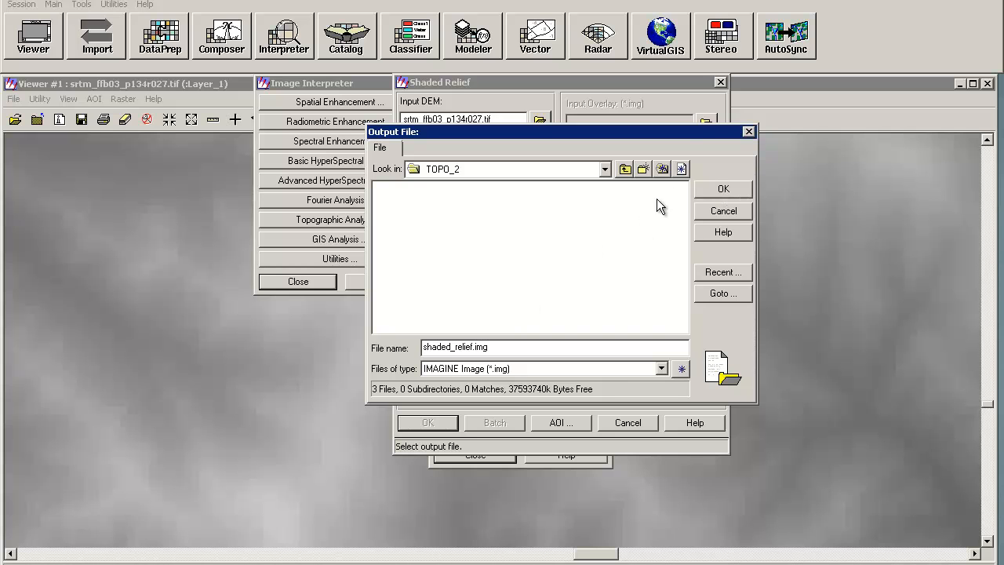
left_click(708, 192)
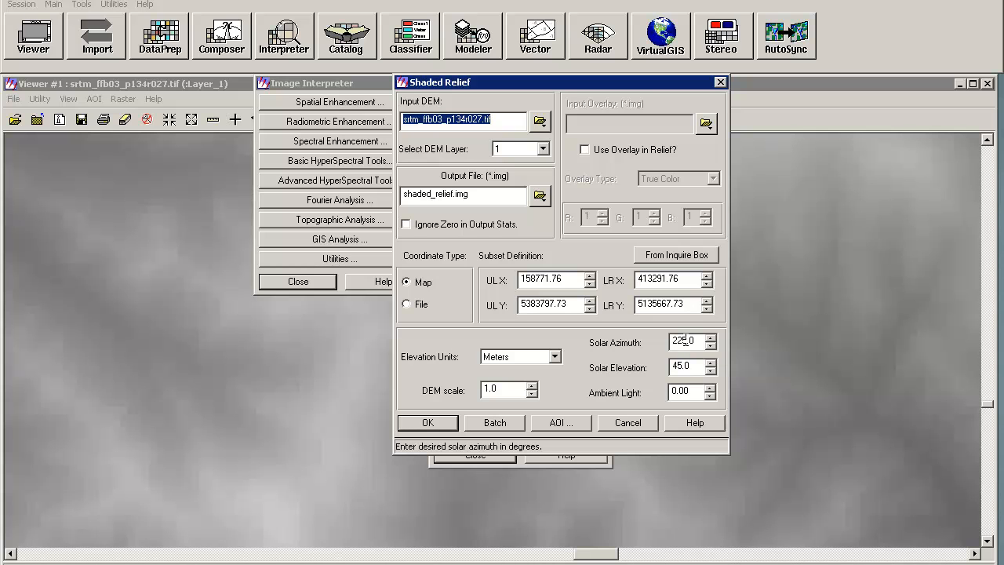
Step: Run the shaded relief with solar azimuth 225 and solar elevation 45, closing the progress dialog when done
left_click_drag(685, 340, 671, 342)
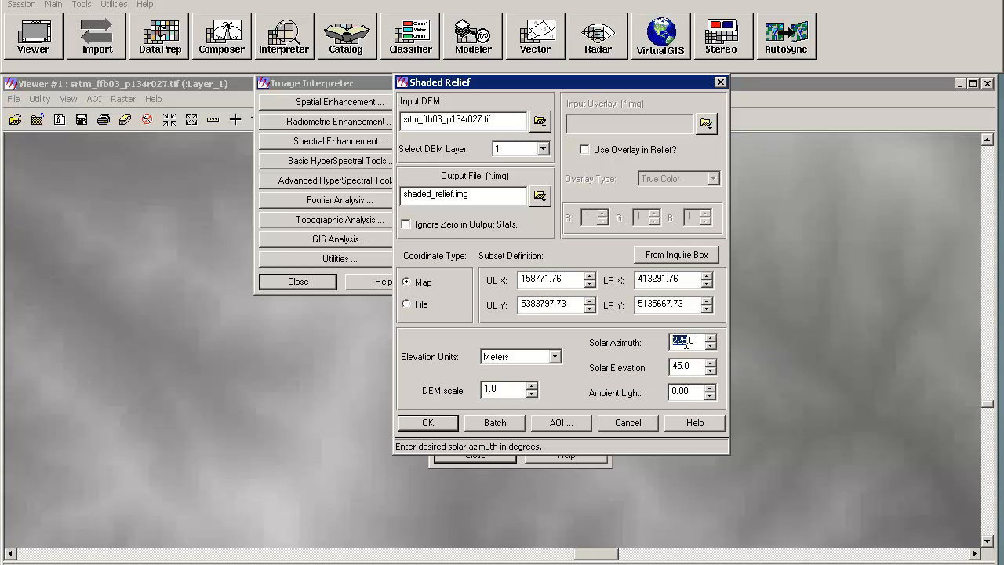
left_click_drag(682, 365, 663, 365)
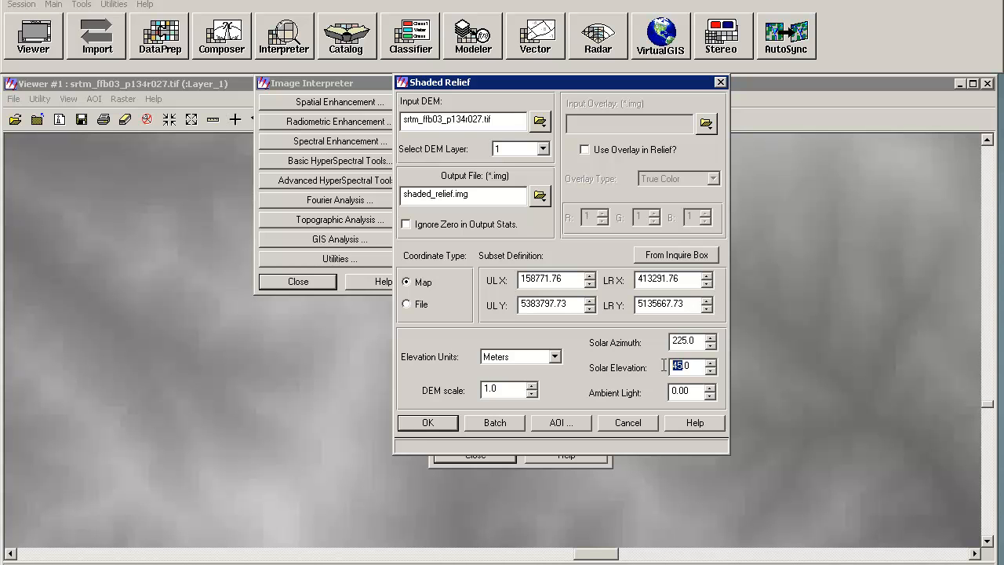
left_click(427, 423)
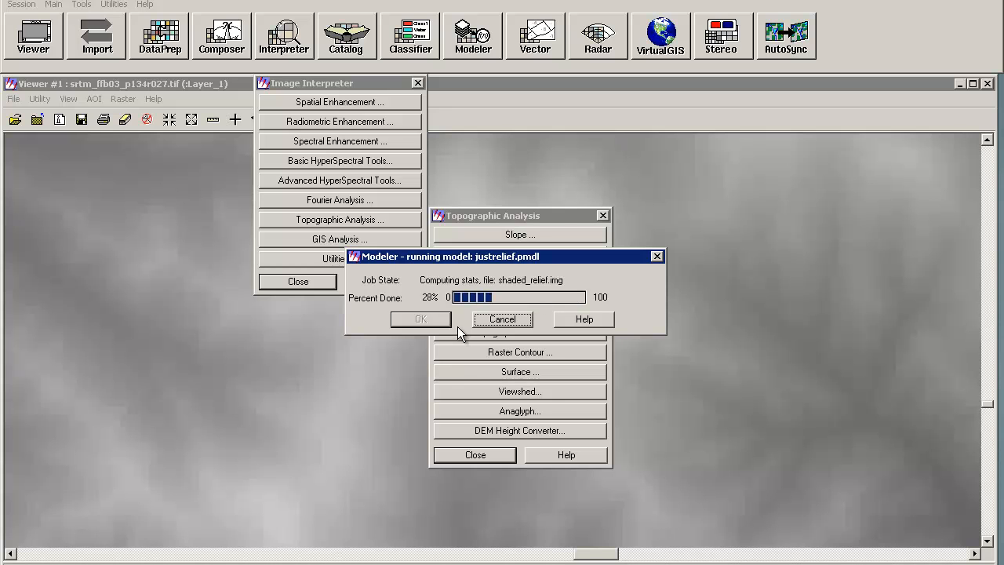
left_click(434, 323)
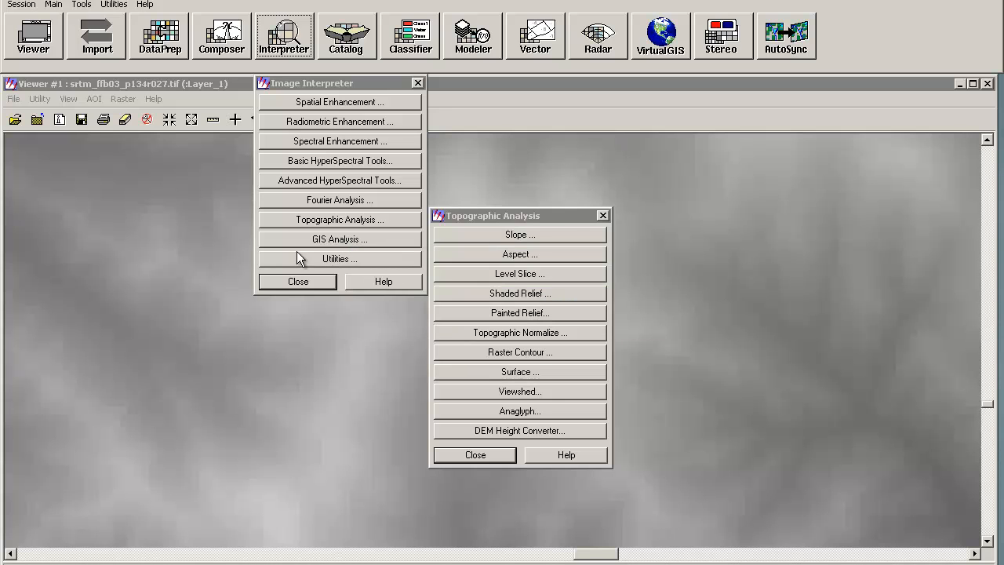
Step: Open a second viewer and load shaded_relief.img from the TOPO_2 folder, showing all file-based raster formats
left_click(39, 39)
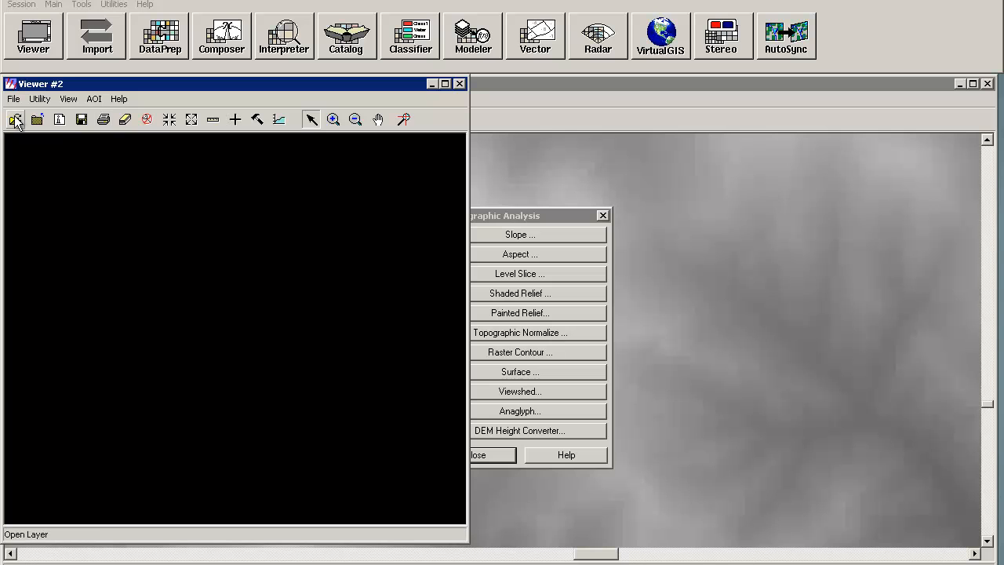
left_click(15, 119)
left_click(160, 414)
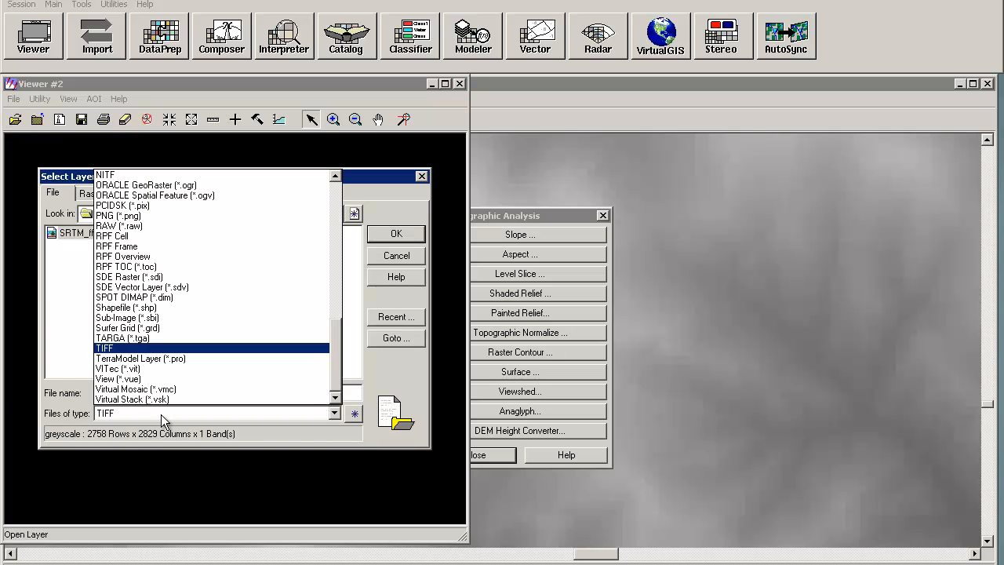
key("Home")
key("Down")
key("Down")
key("Down")
key("Down")
key("Down")
key("Down")
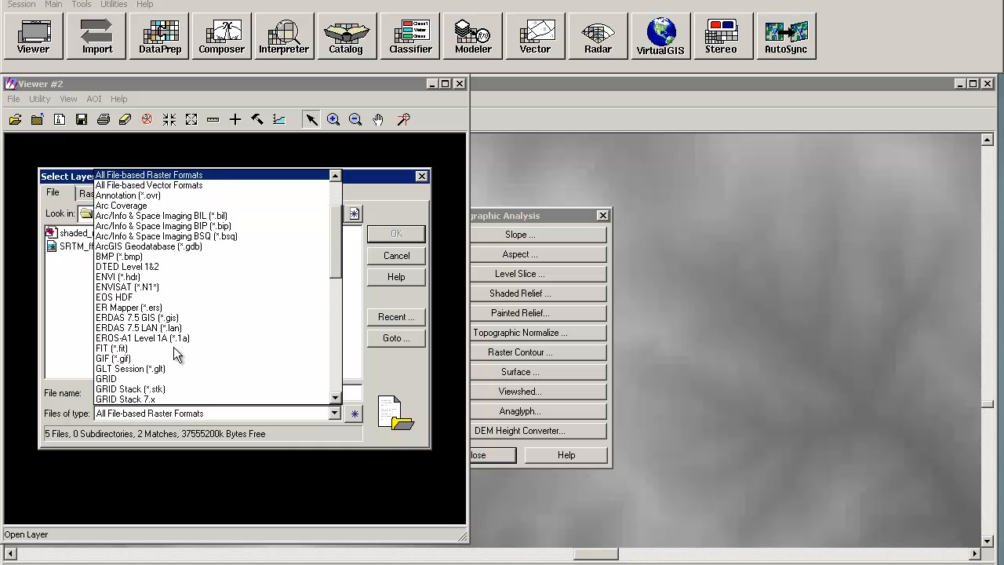
left_click(135, 195)
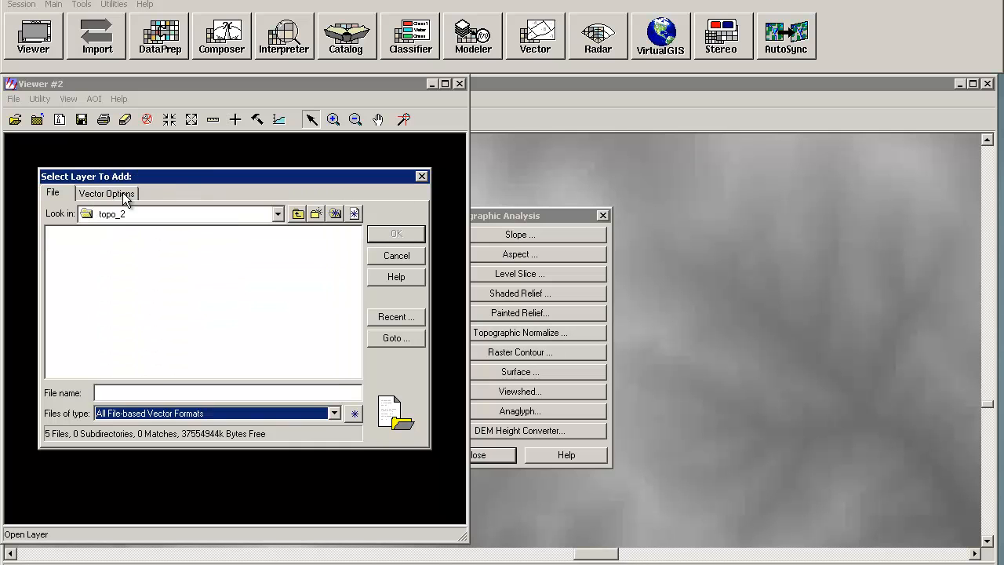
left_click(159, 412)
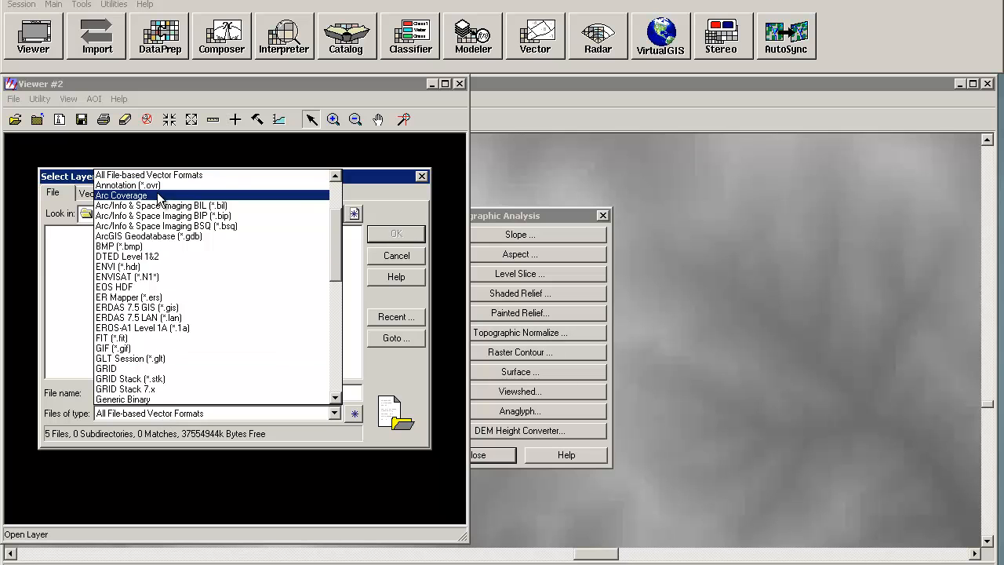
left_click(337, 176)
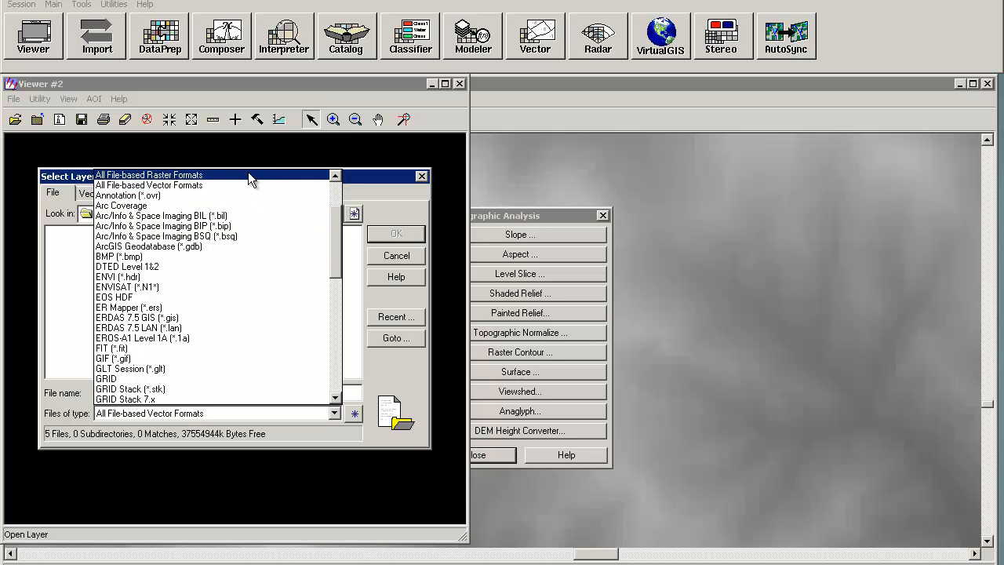
left_click(248, 174)
left_click(71, 234)
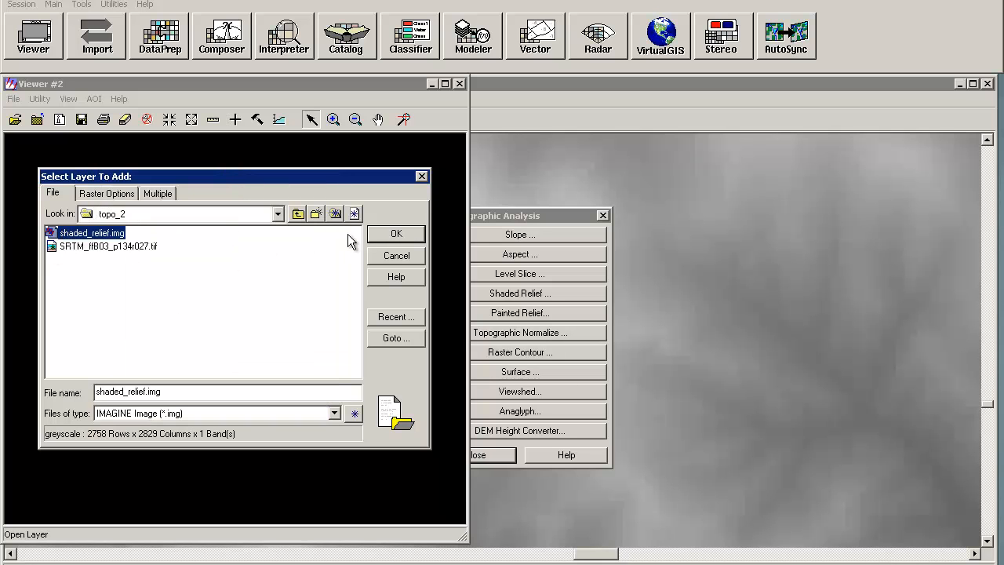
left_click(384, 233)
Step: Zoom into the shaded relief and link the second viewer geographically with the SRTM viewer
left_click(355, 119)
left_click(322, 401)
left_click(304, 411)
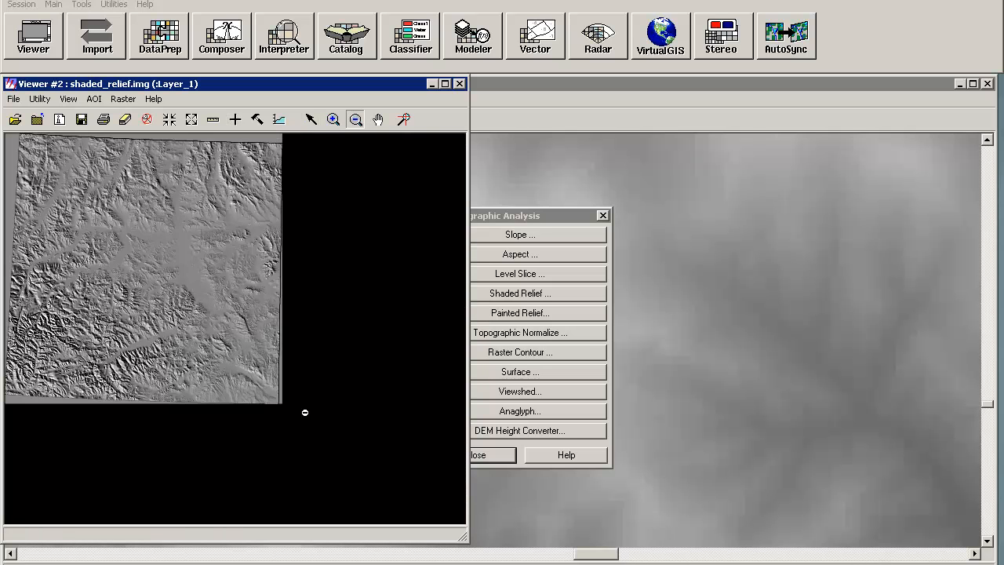
left_click(334, 119)
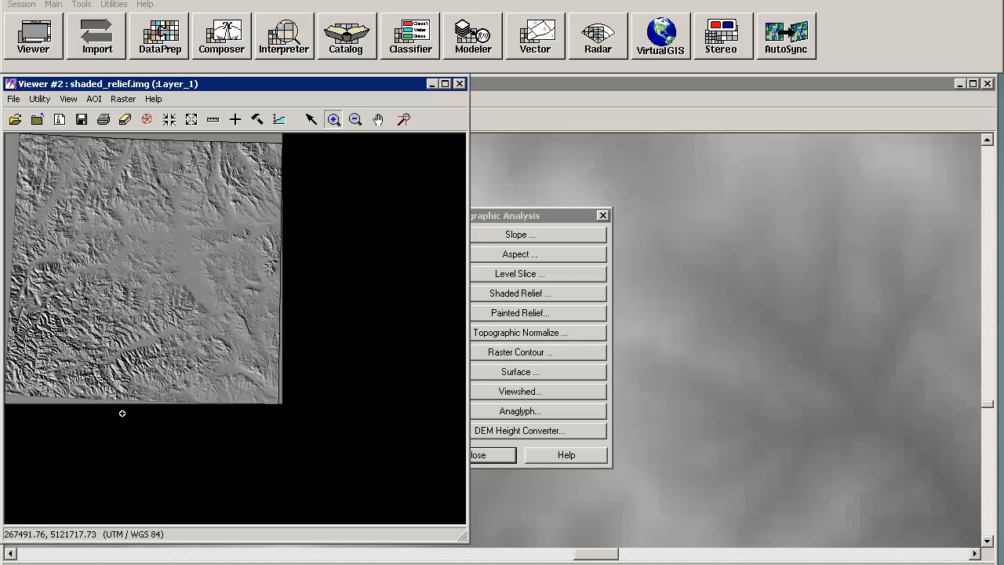
left_click(220, 351)
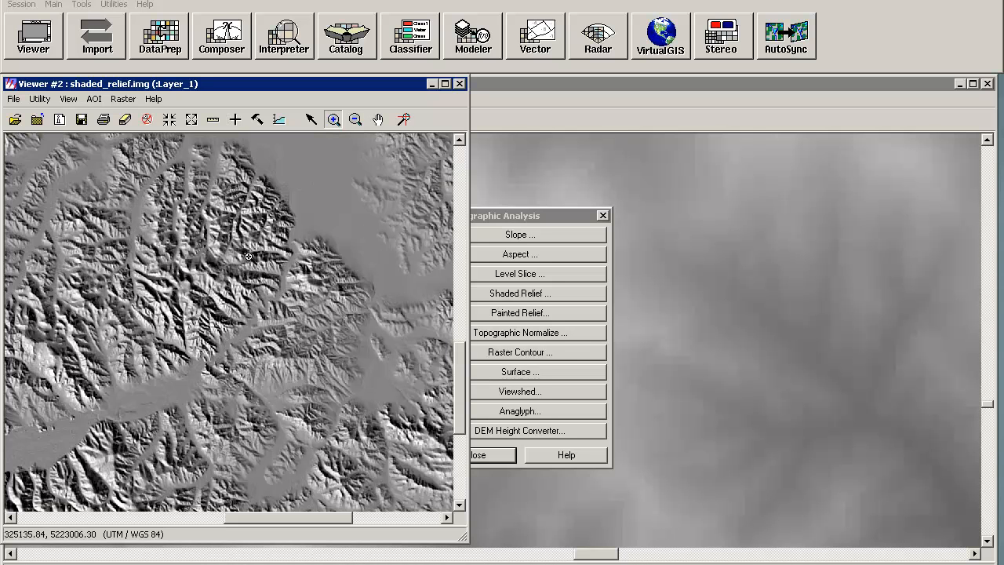
left_click(38, 101)
left_click(69, 99)
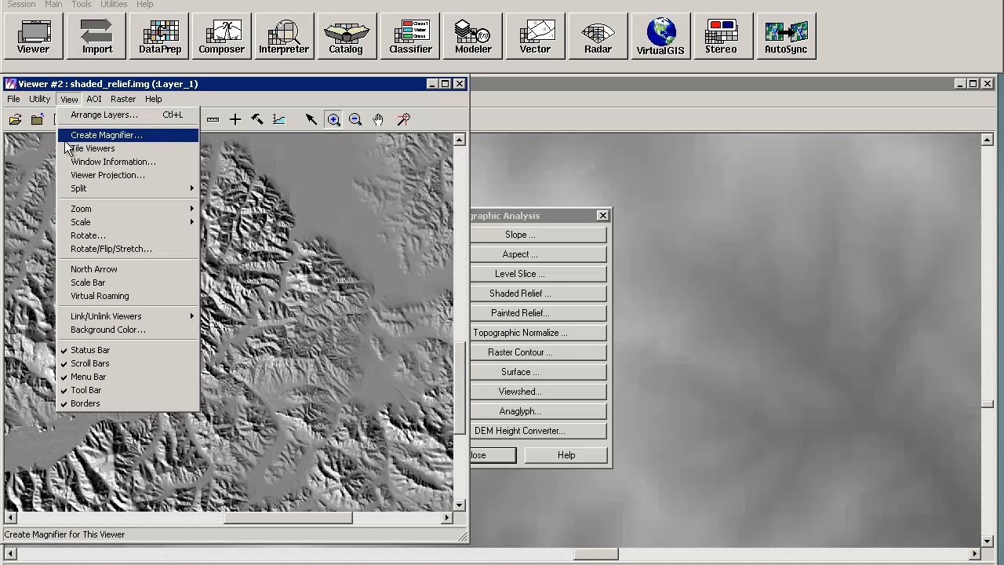
mouse_move(153, 317)
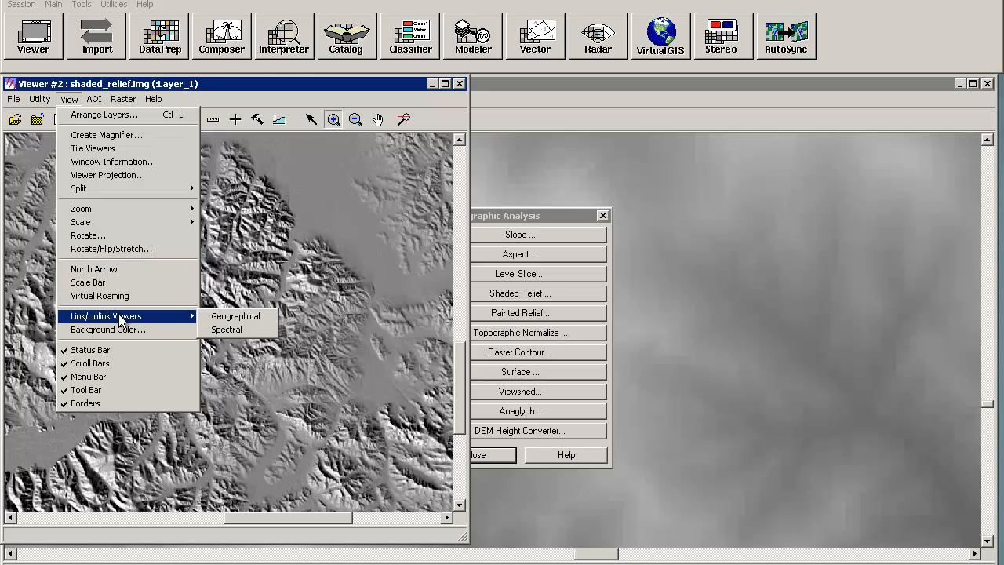
left_click(264, 321)
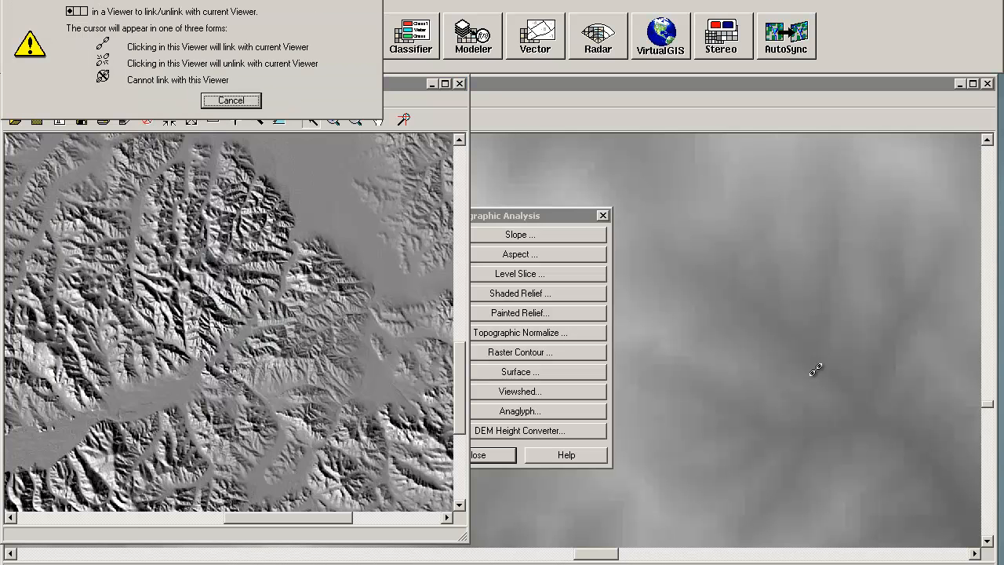
left_click(797, 370)
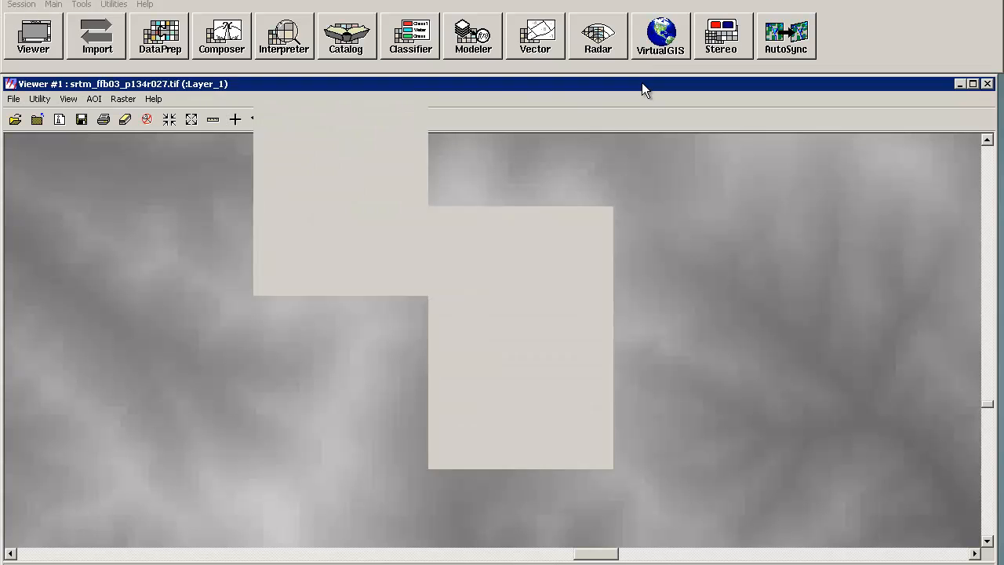
Step: Arrange the shaded relief viewer and the SRTM viewer side by side
double_click(642, 82)
double_click(540, 2)
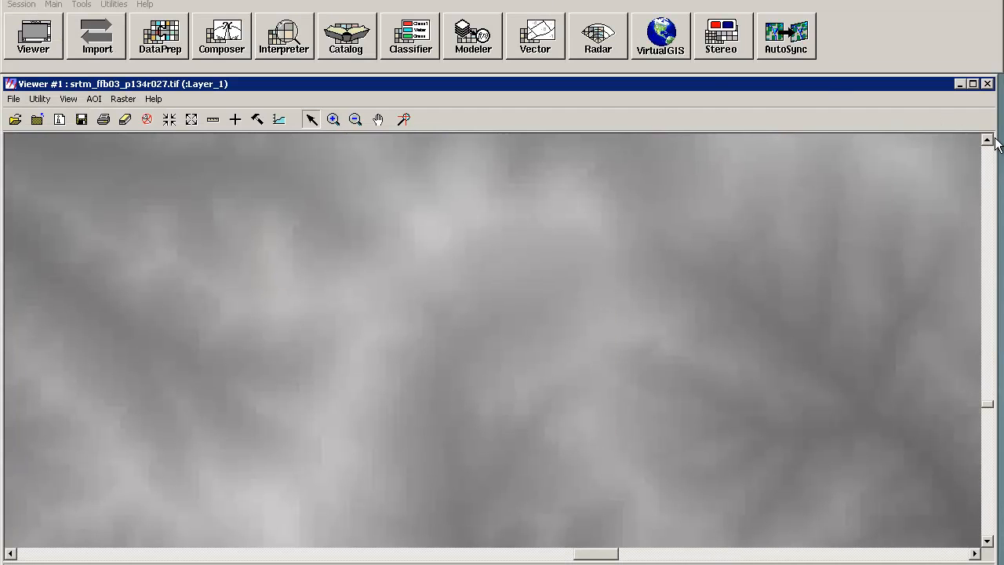
left_click_drag(550, 197, 514, 197)
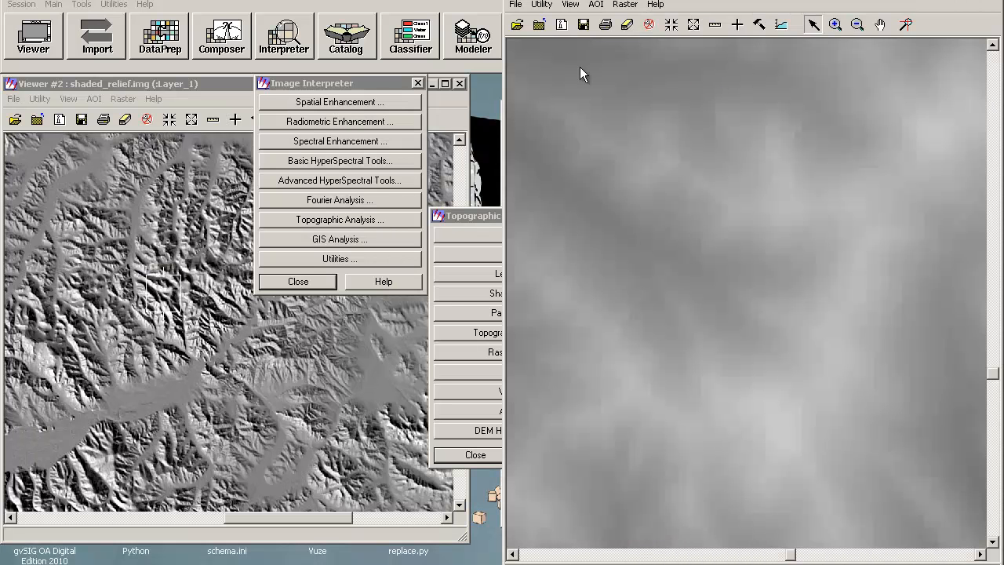
left_click(179, 86)
left_click_drag(179, 85, 0, 115)
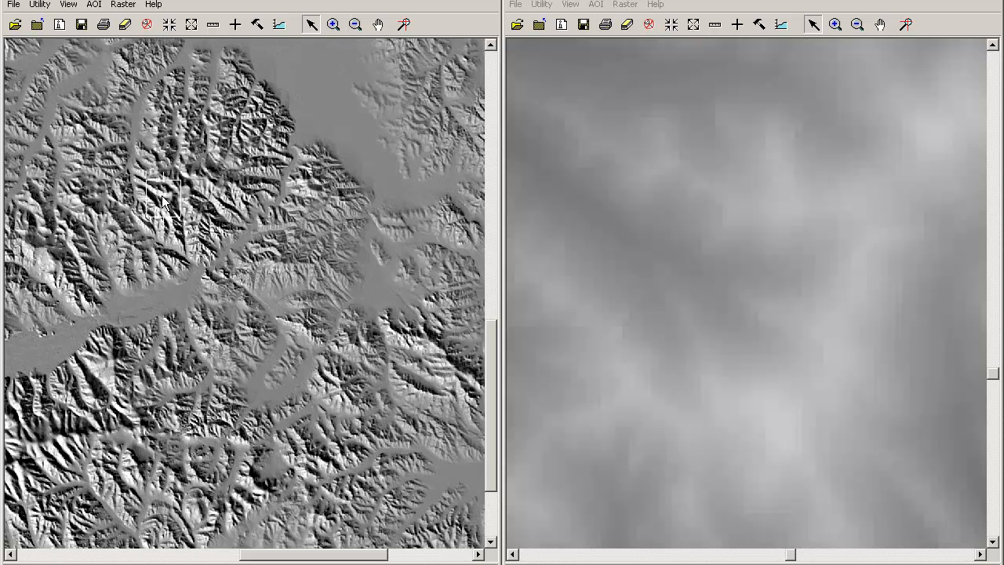
Step: Zoom into a ridge area of the shaded relief and inspect pixel values there with the Inquire Cursor
left_click_drag(159, 206, 277, 143)
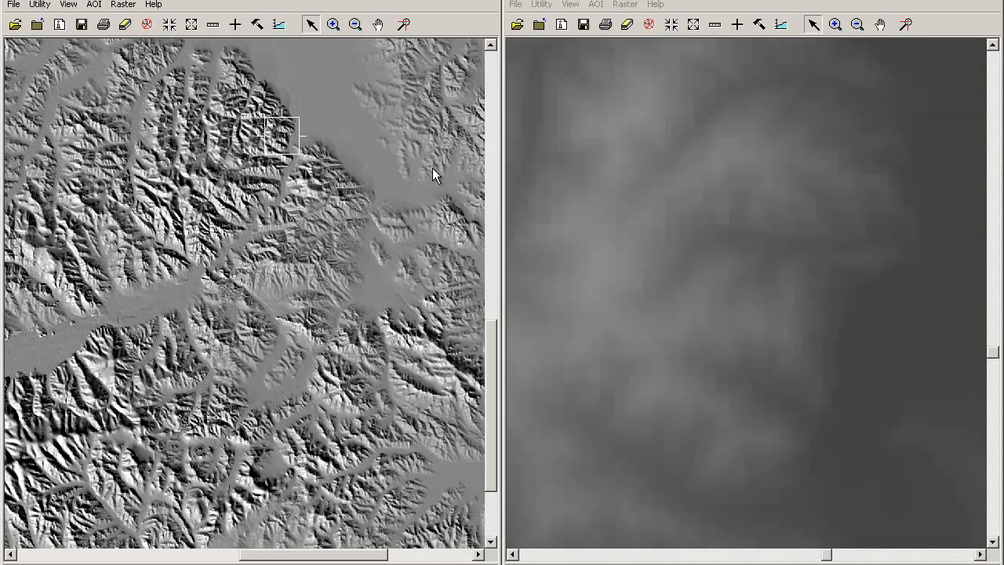
left_click(333, 24)
left_click_drag(257, 116, 315, 164)
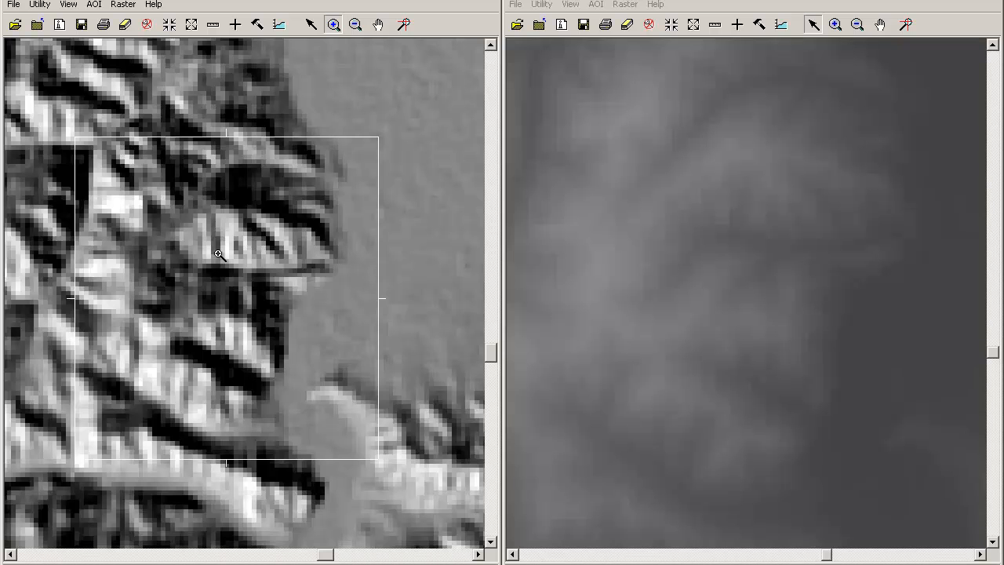
left_click(234, 24)
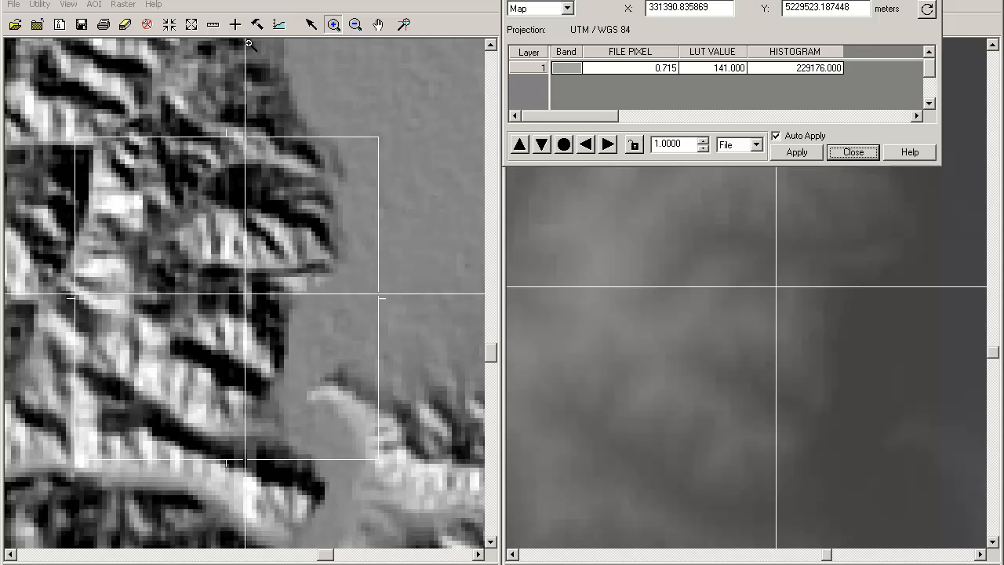
left_click(310, 26)
left_click_drag(242, 295, 263, 317)
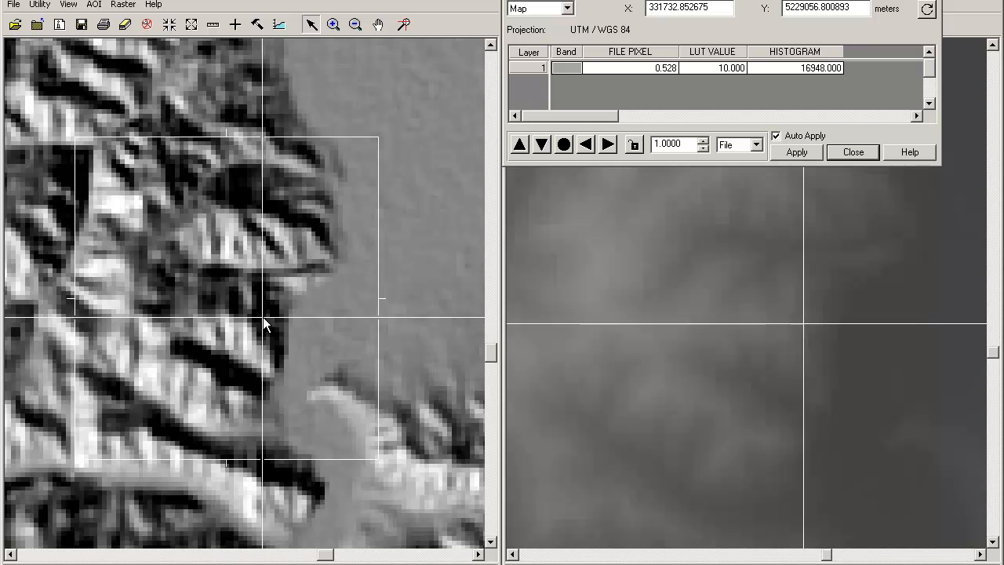
left_click_drag(262, 318, 232, 306)
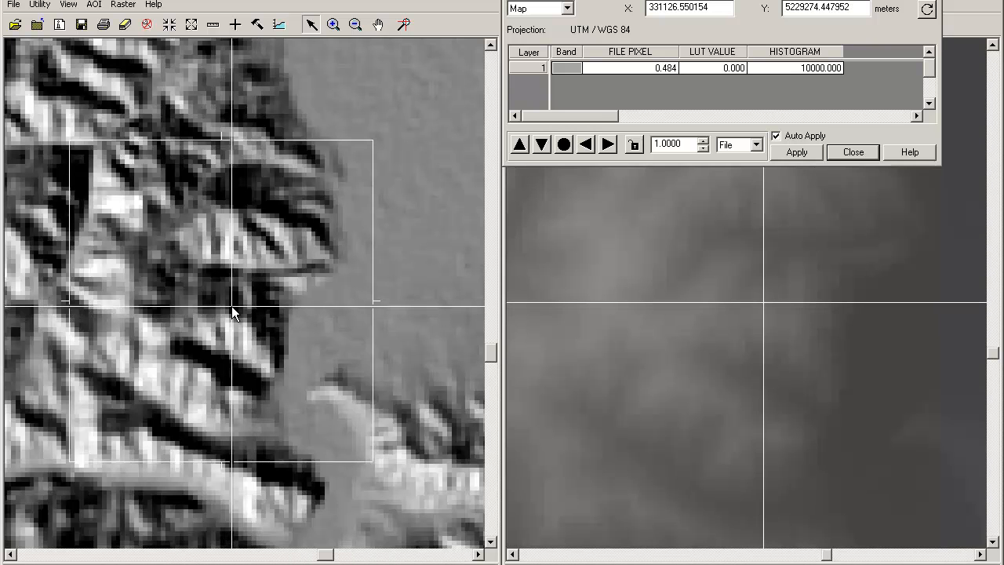
left_click_drag(232, 304, 227, 326)
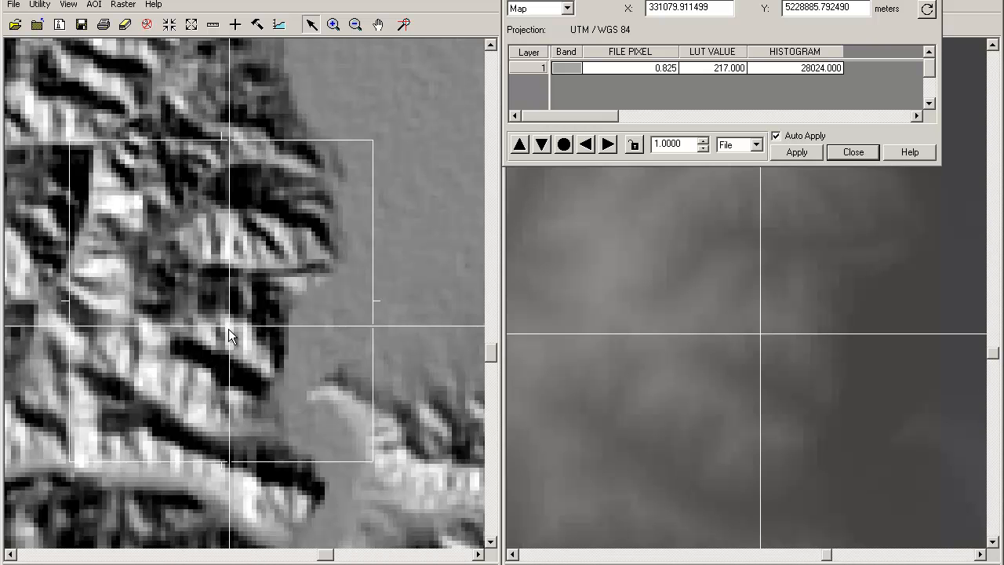
left_click_drag(229, 329, 235, 363)
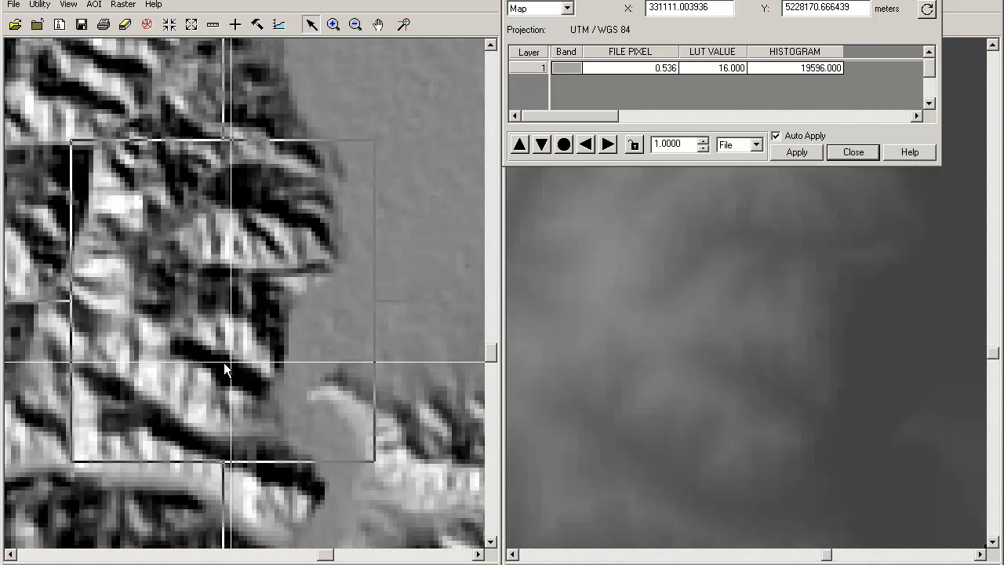
left_click_drag(224, 362, 208, 370)
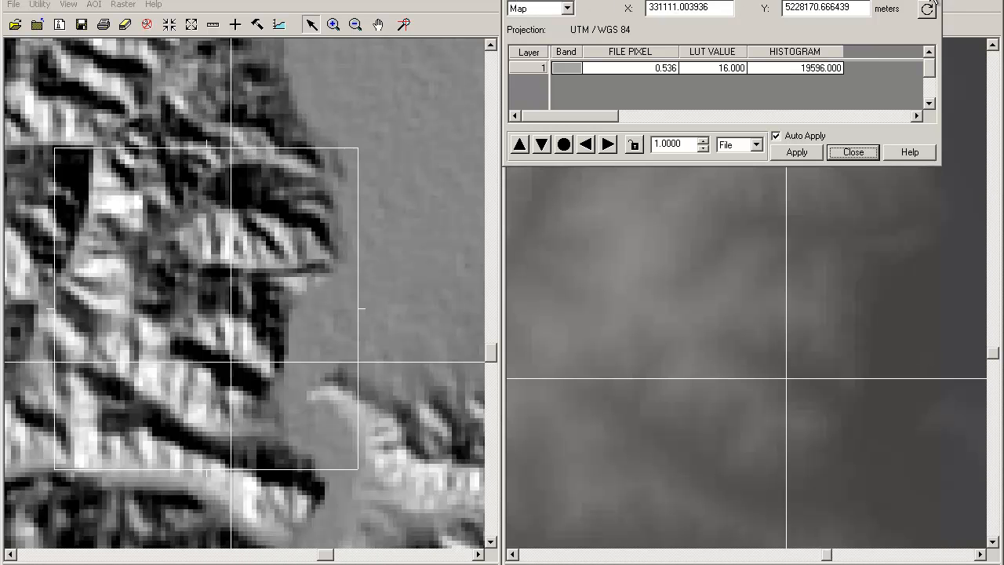
left_click(853, 152)
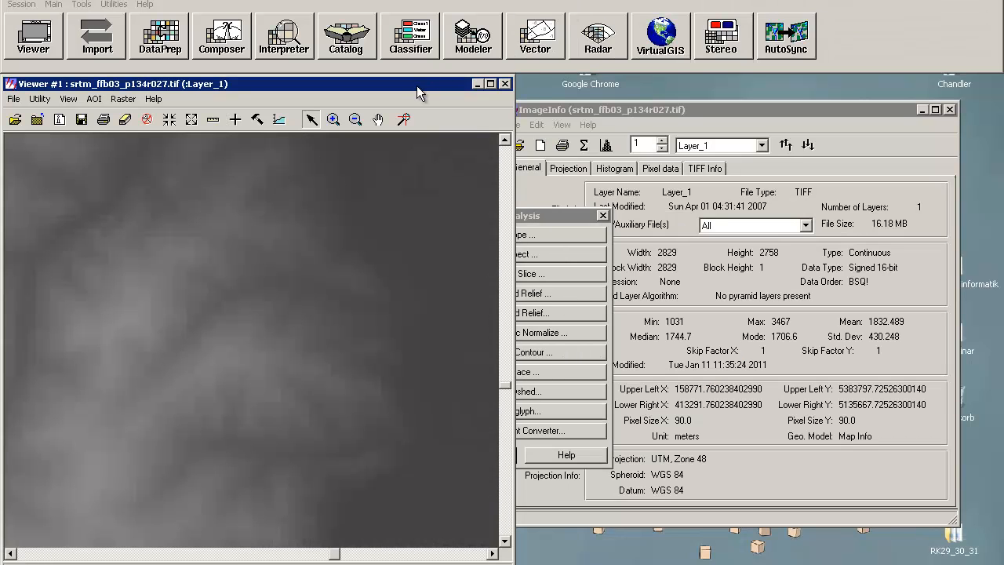
Step: Open the Slope tool and choose shaded_relief.img from the TOPO_2 folder as input DEM, showing all raster formats
mouse_move(416, 85)
left_mouse_down()
mouse_move(925, 90)
mouse_move(856, 81)
left_mouse_up()
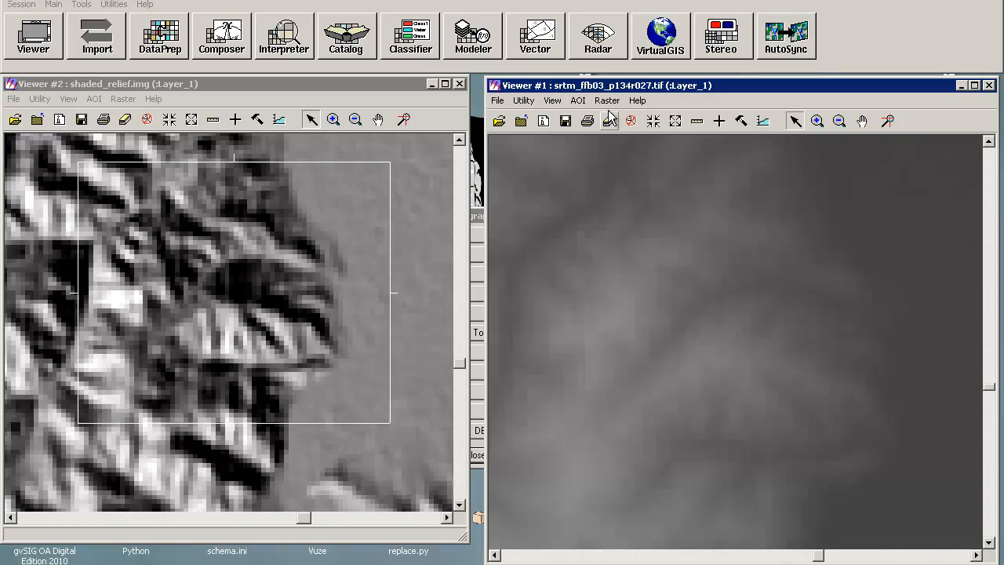
left_click(302, 57)
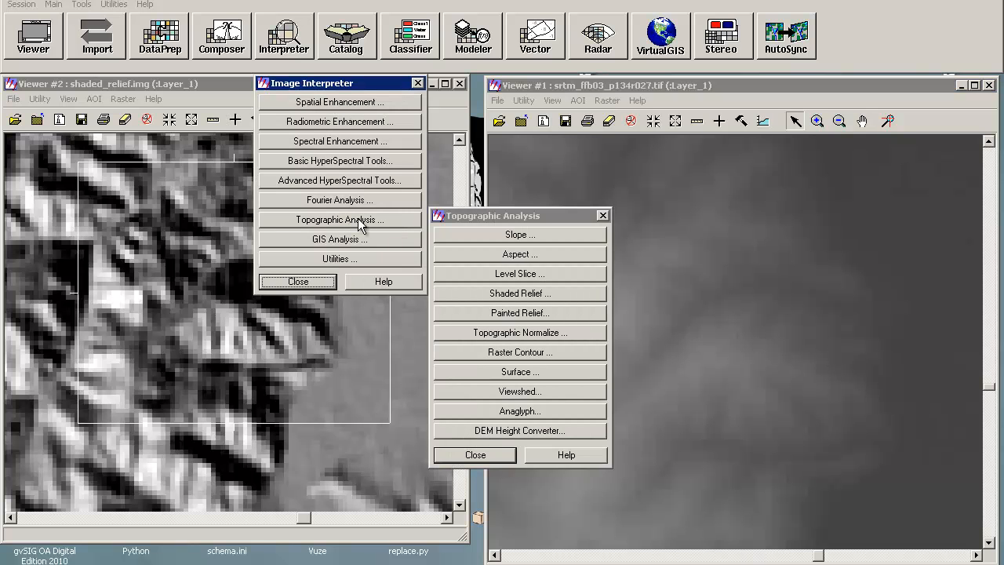
left_click(520, 234)
left_click(538, 119)
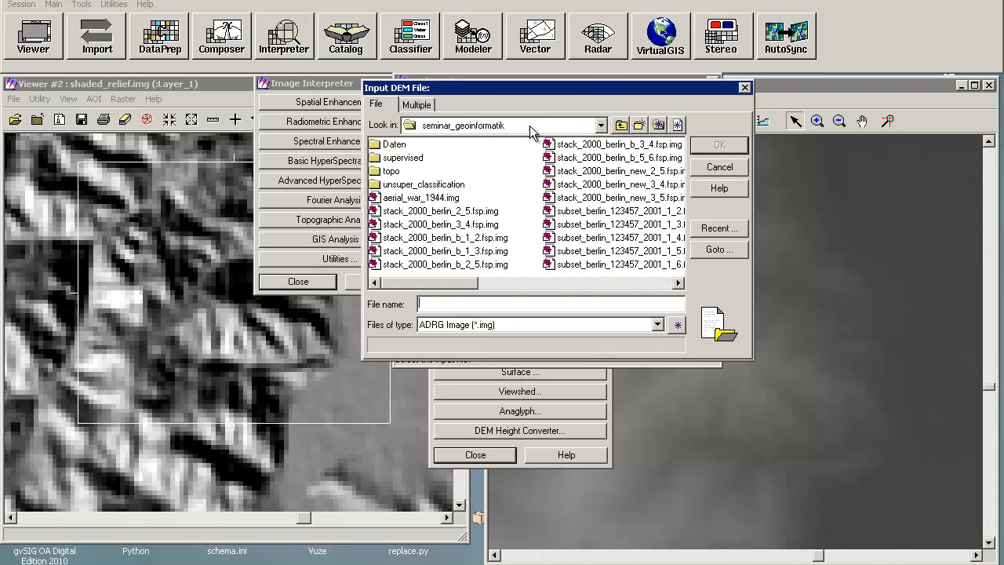
double_click(391, 172)
double_click(392, 145)
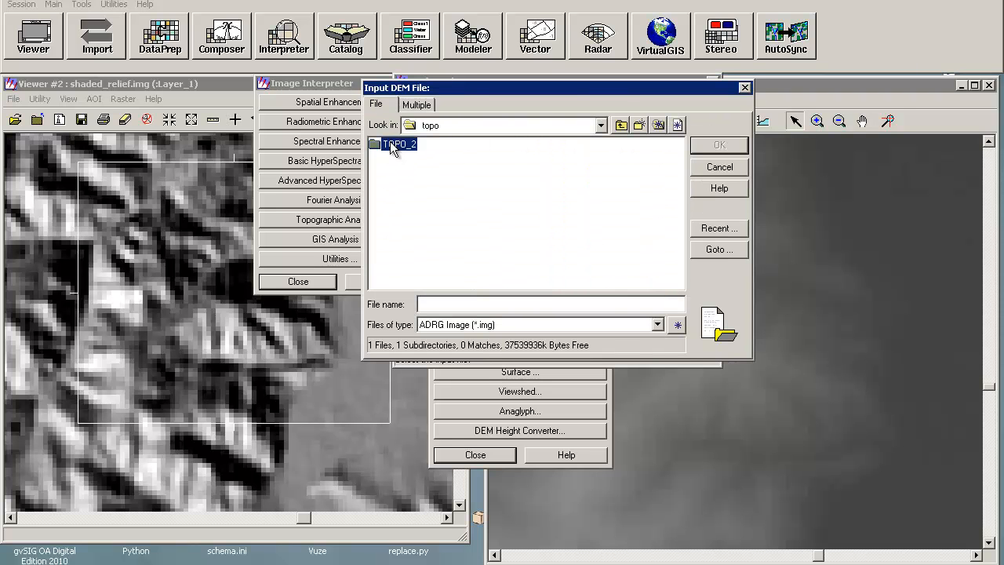
left_click(471, 324)
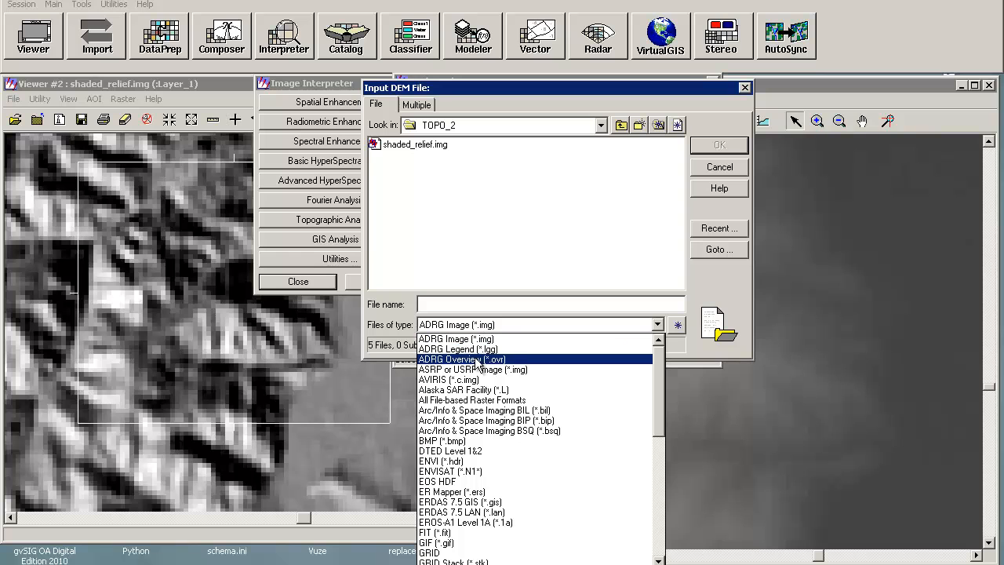
left_click(491, 401)
left_click(423, 144)
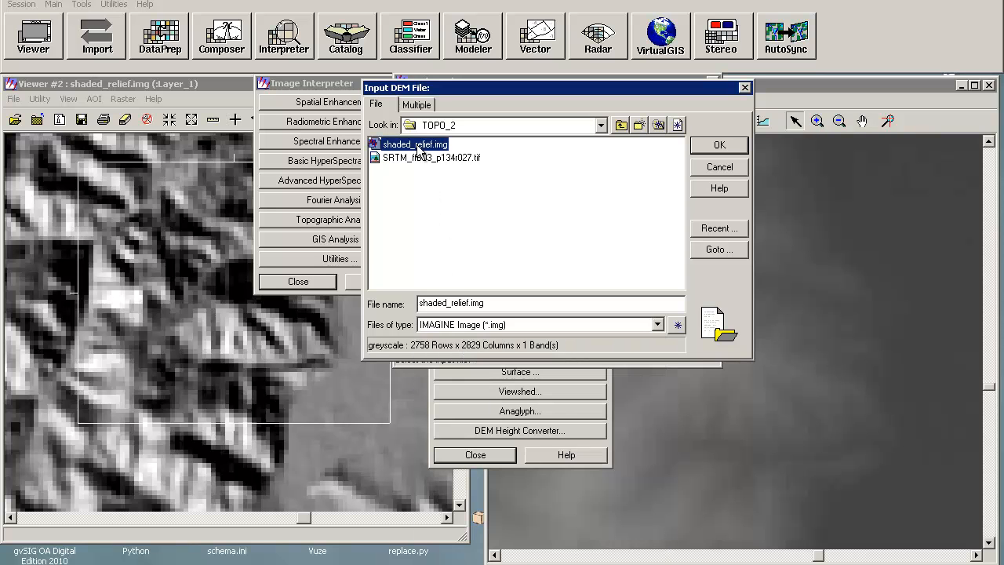
left_click(708, 148)
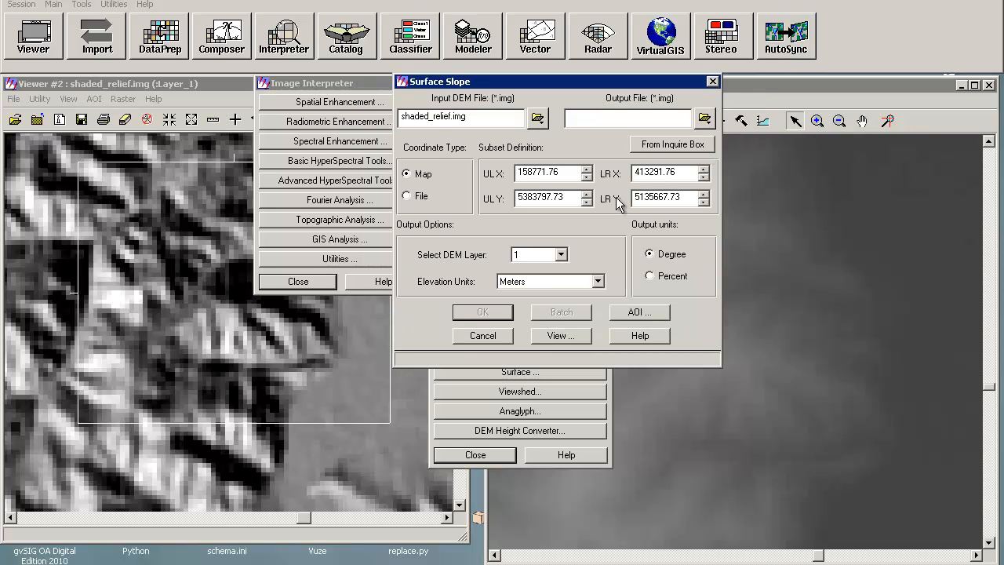
Step: Set the output file to slope_deg.img in the TOPO_2 folder and run the Slope tool on shaded_relief.img
left_click(705, 118)
double_click(389, 170)
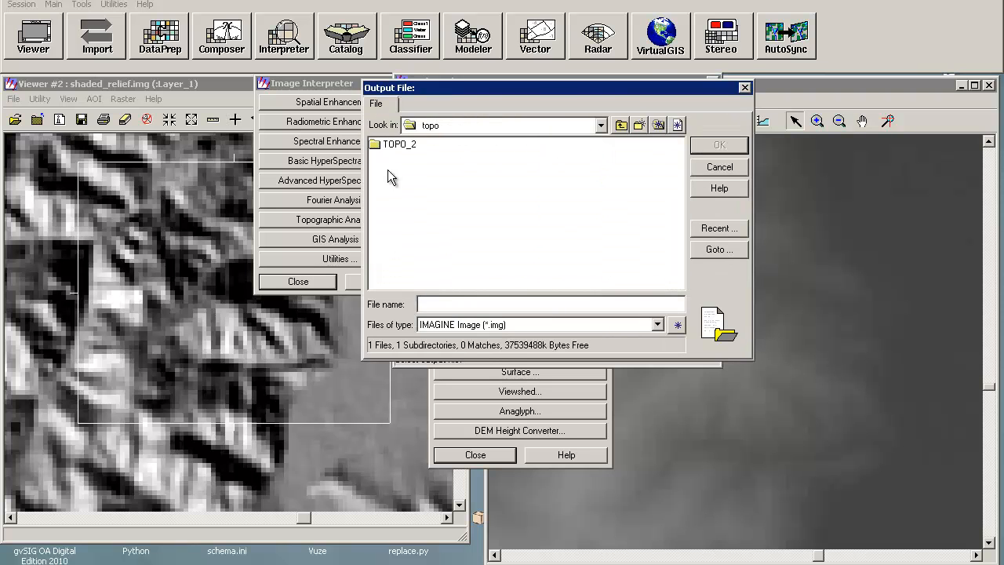
double_click(396, 145)
left_click(443, 302)
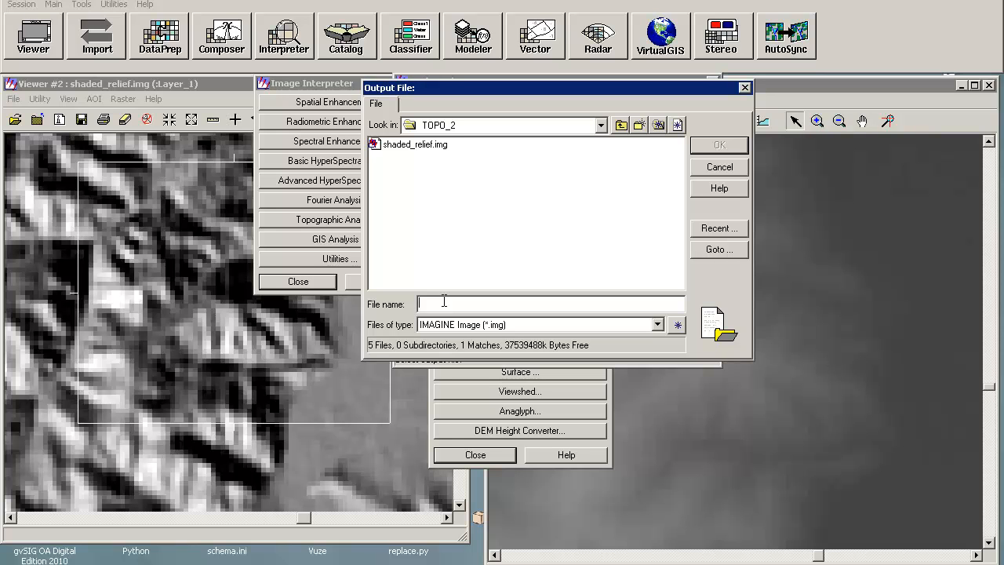
type("s")
left_click(698, 143)
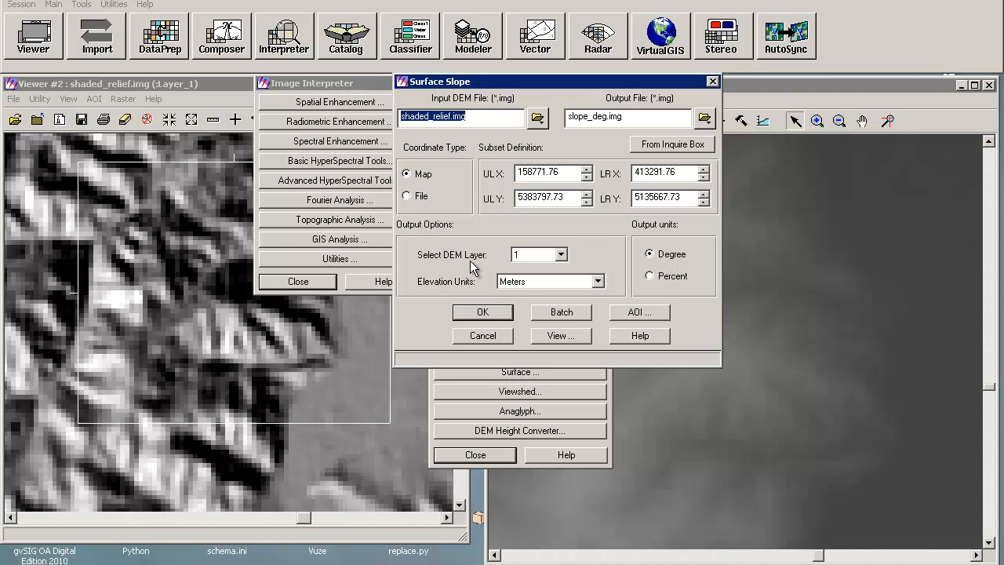
left_click(475, 314)
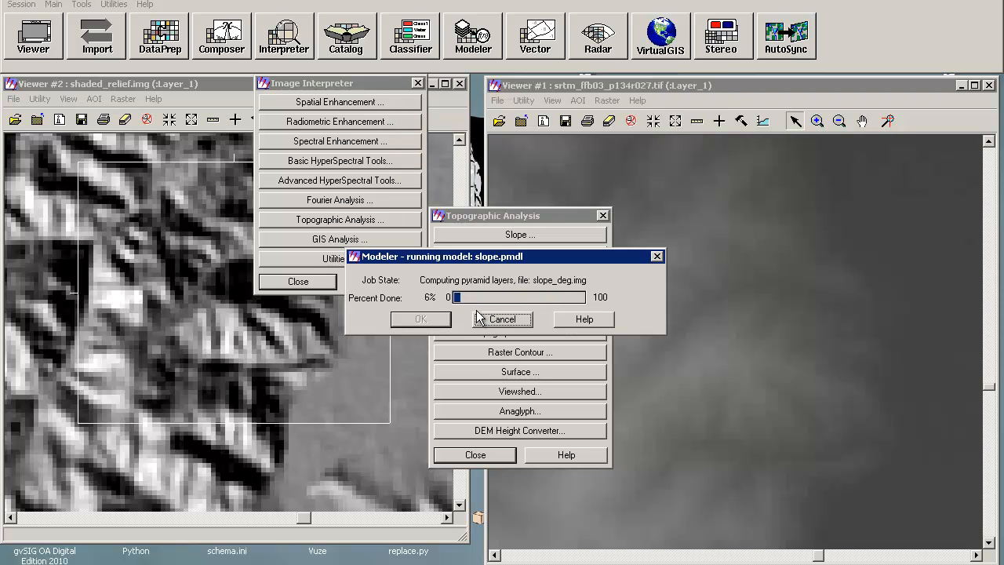
left_click(421, 319)
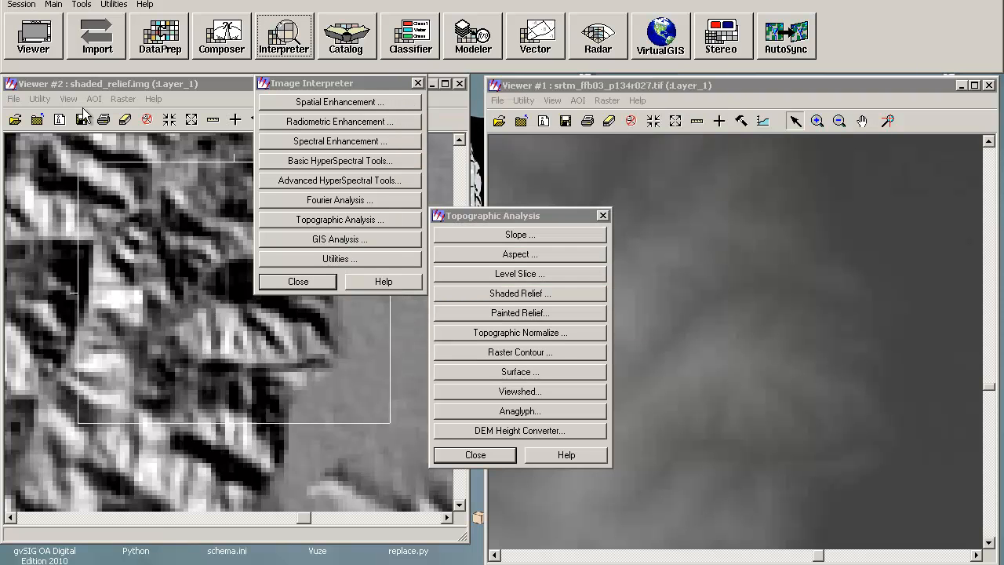
Step: Open a new viewer and display slope_deg.img from TOPO_2 in it
left_click(44, 37)
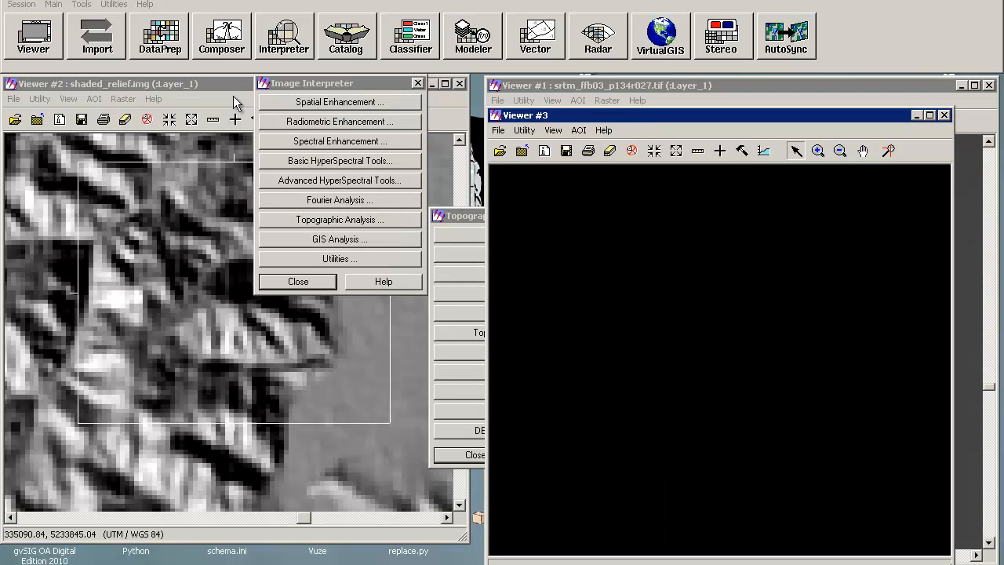
left_click(236, 95)
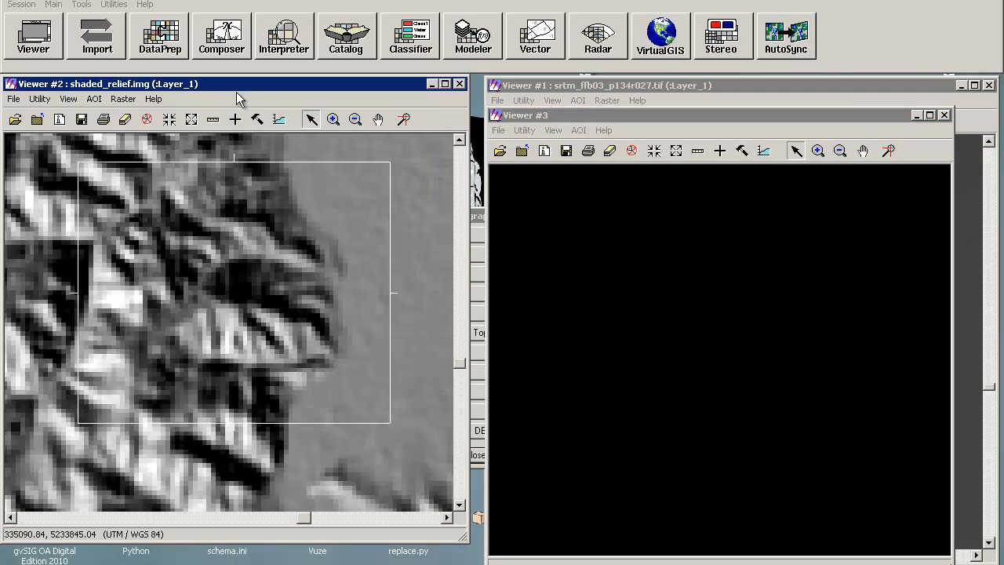
left_click(615, 116)
left_click(519, 149)
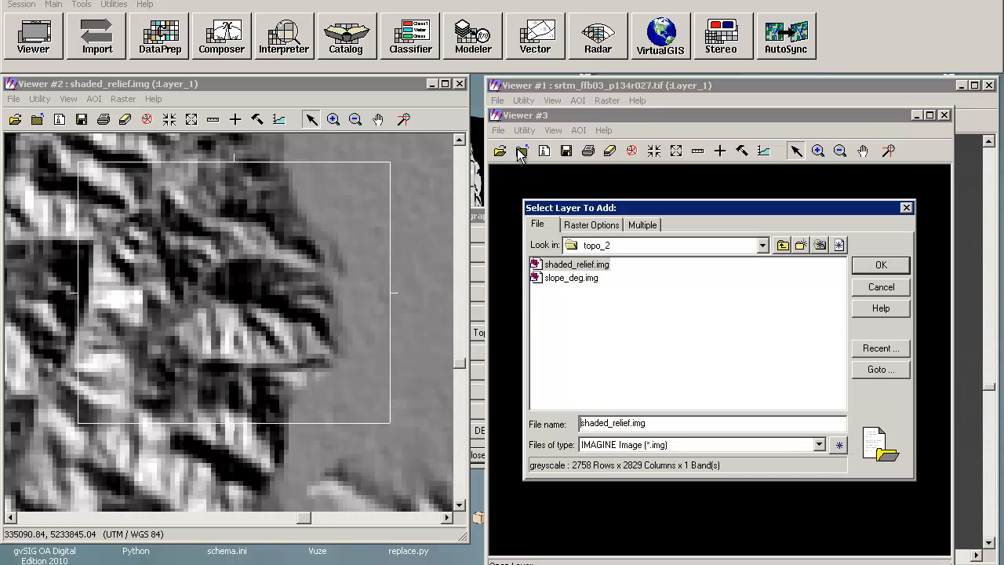
left_click(571, 277)
left_click(870, 265)
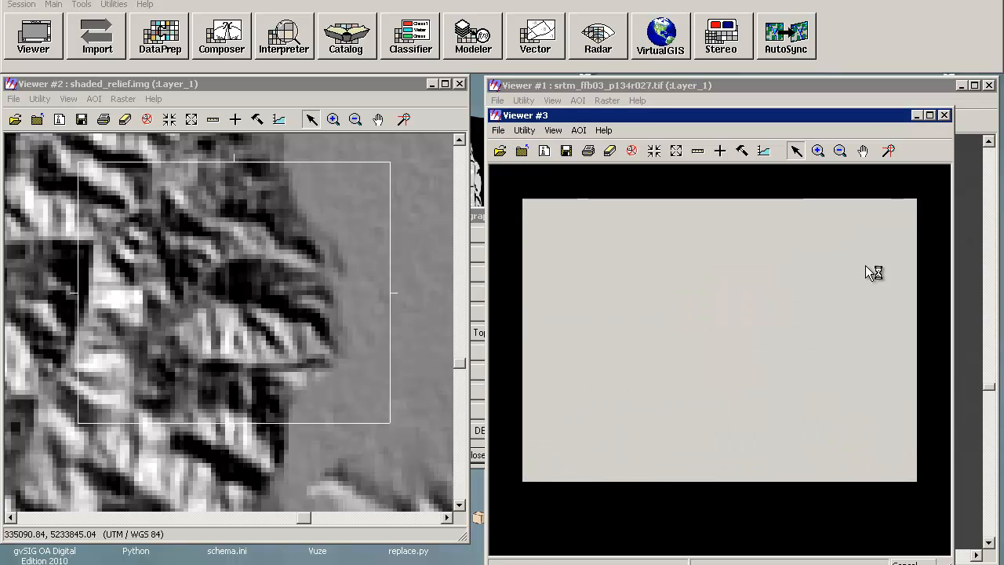
Step: Fit the slope image to the window, zoom into it, and close that viewer
right_click(684, 336)
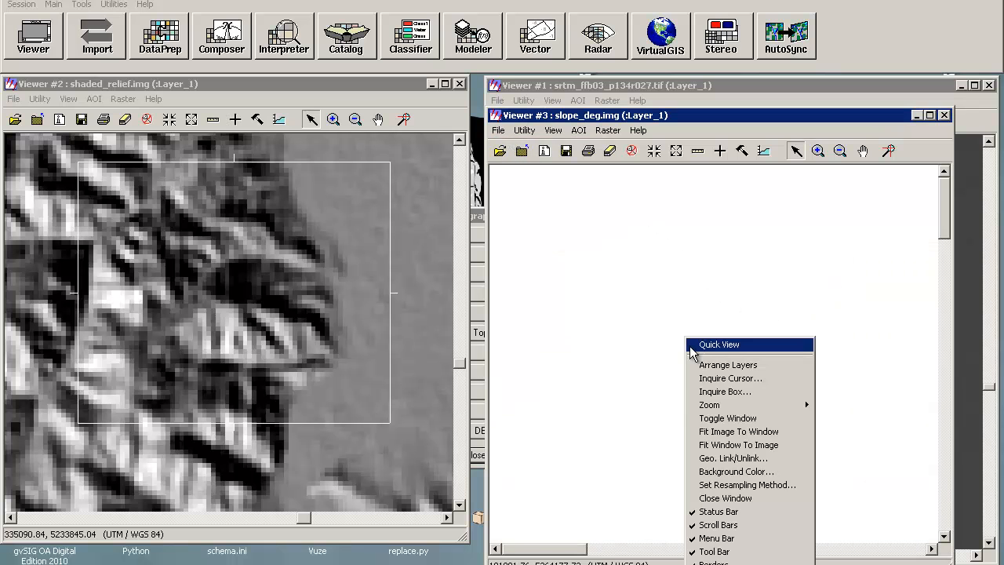
left_click(737, 431)
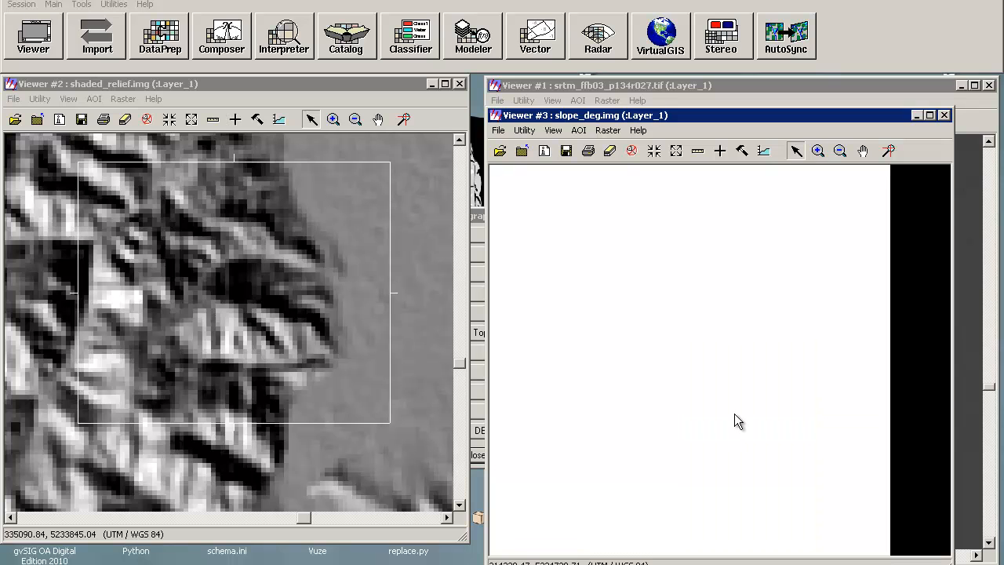
left_click(817, 151)
left_click(695, 323)
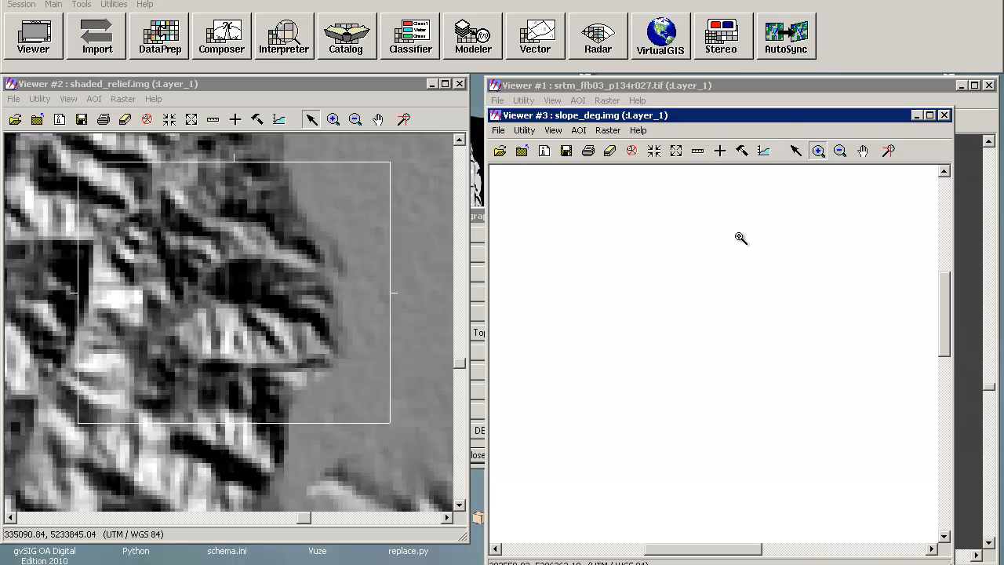
left_click(944, 116)
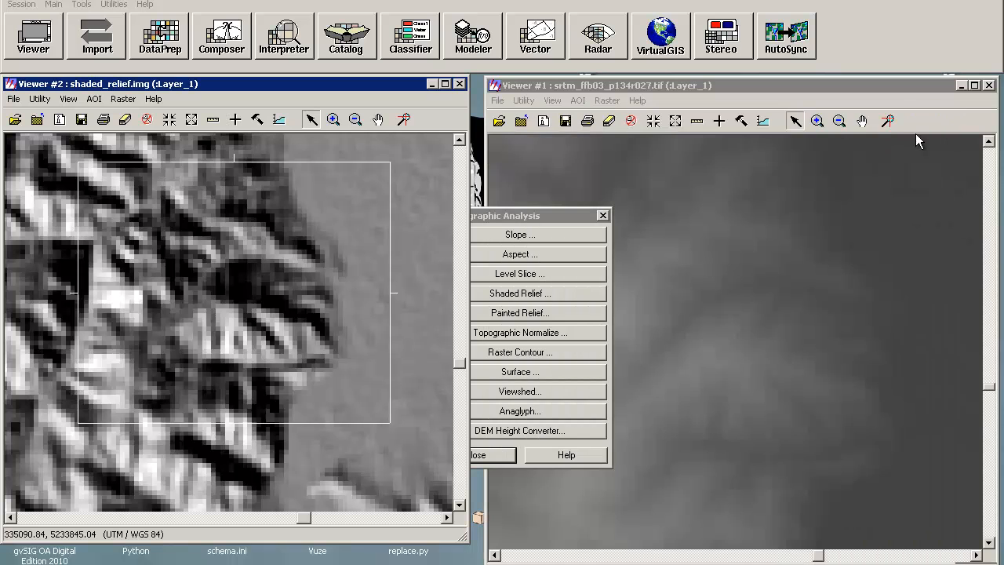
Step: Reopen the Slope tool and choose SRTM_ffB03_p134r027.tif from TOPO_2 as input DEM, showing all file-based raster formats
left_click(541, 234)
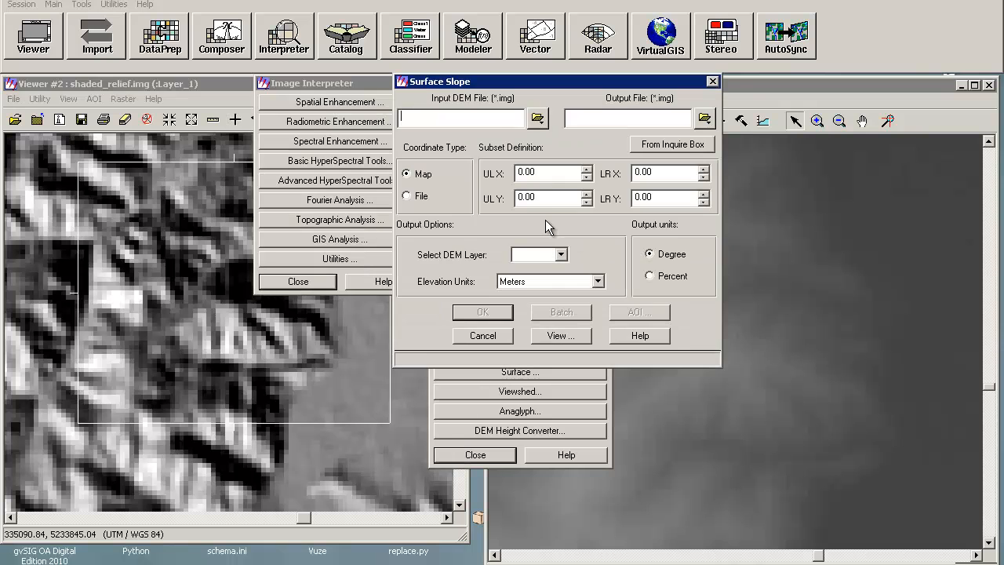
left_click(537, 118)
double_click(394, 184)
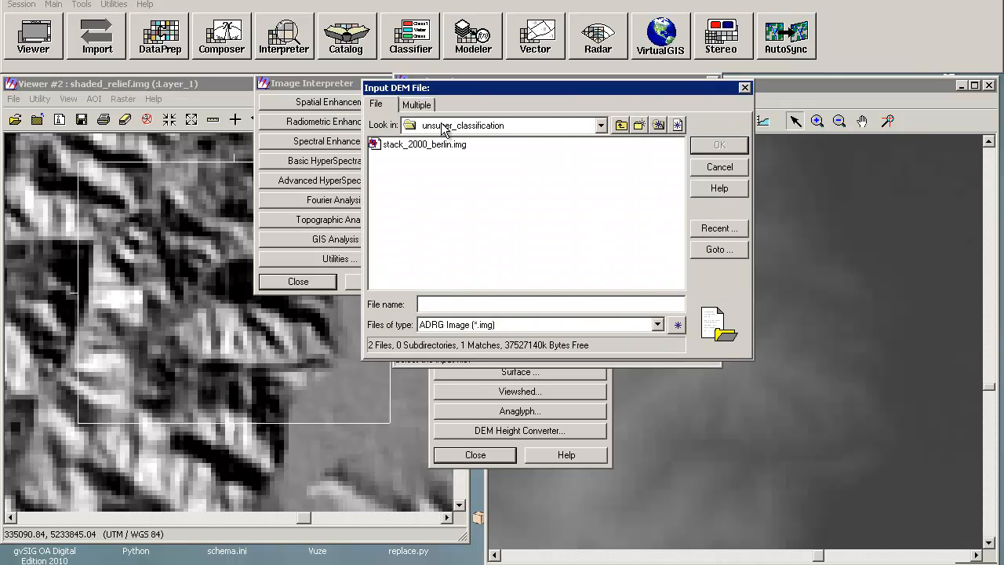
left_click(620, 125)
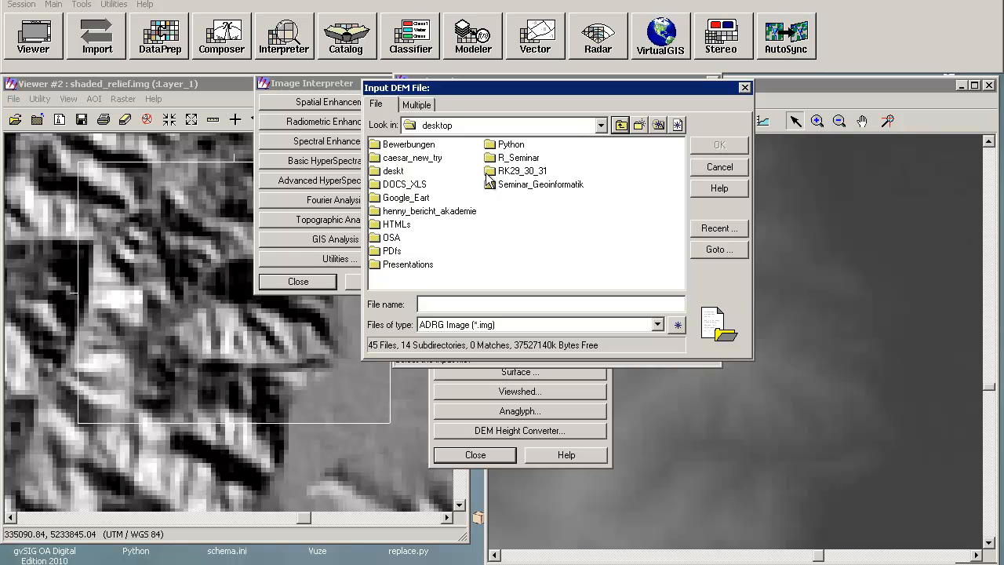
left_click(540, 186)
double_click(543, 191)
double_click(396, 170)
left_click(390, 147)
double_click(391, 149)
left_click(481, 324)
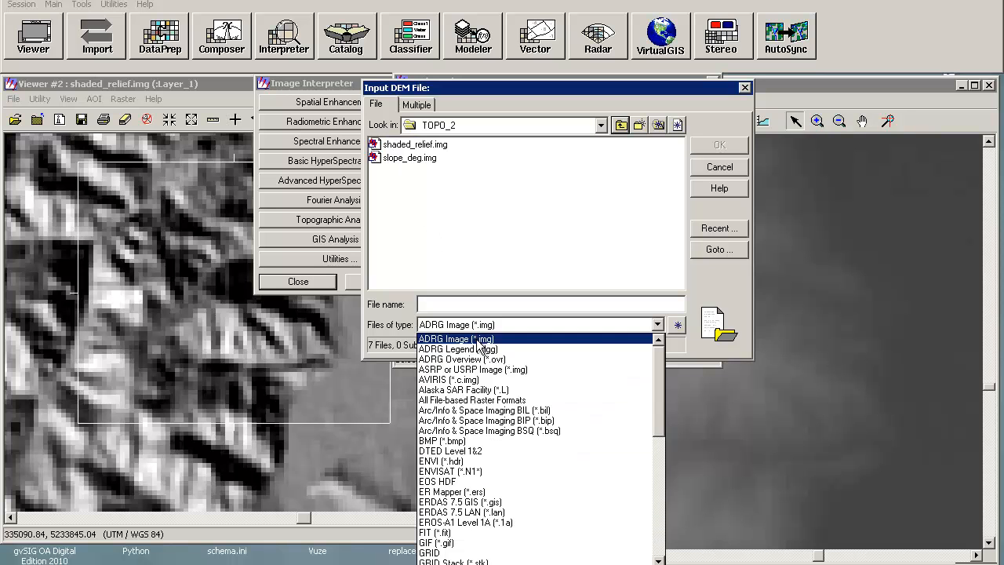
left_click(492, 401)
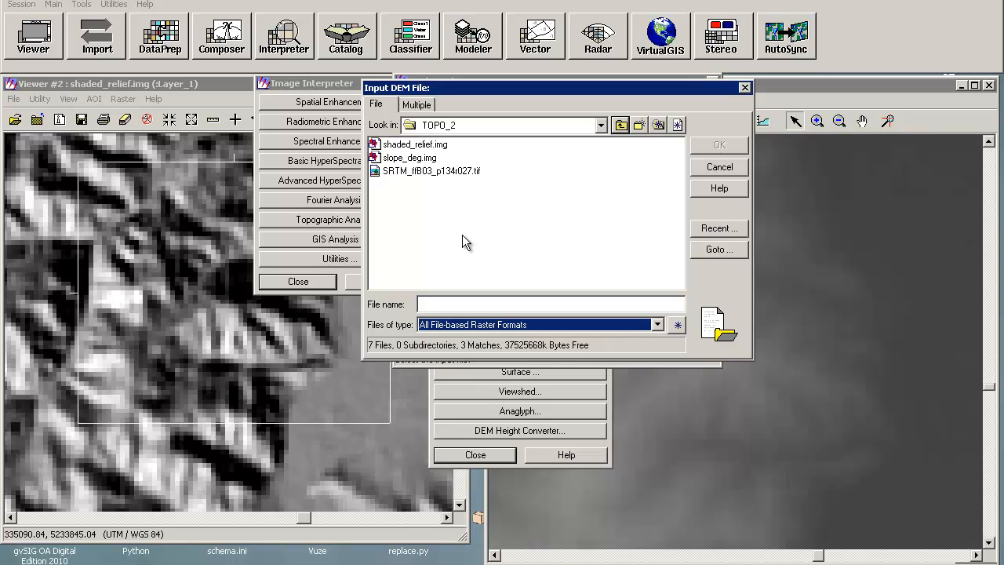
left_click(436, 172)
left_click(690, 149)
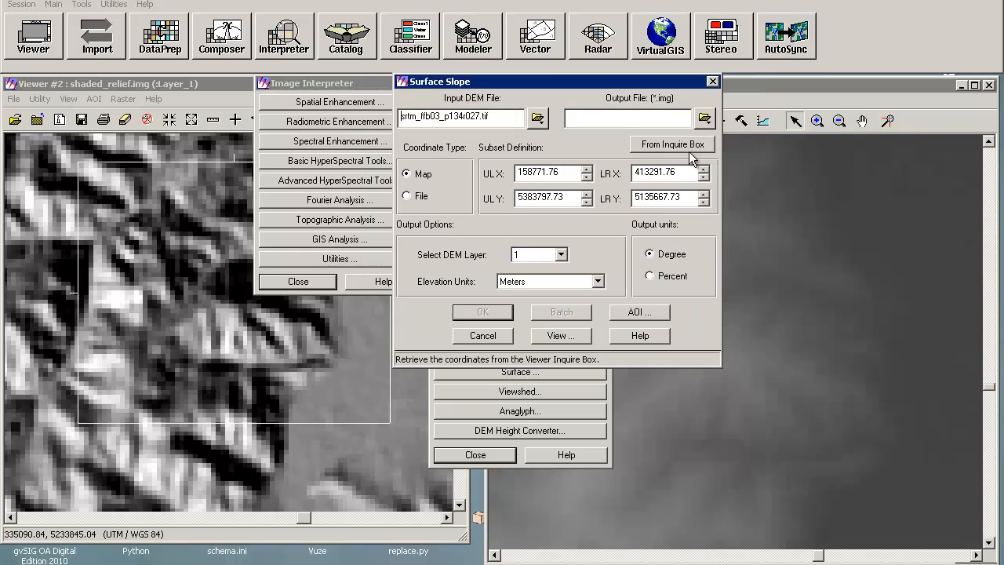
Step: Set the output file to slope_deg.img in TOPO_2, overwriting the existing one, and run the slope computation
left_click(704, 117)
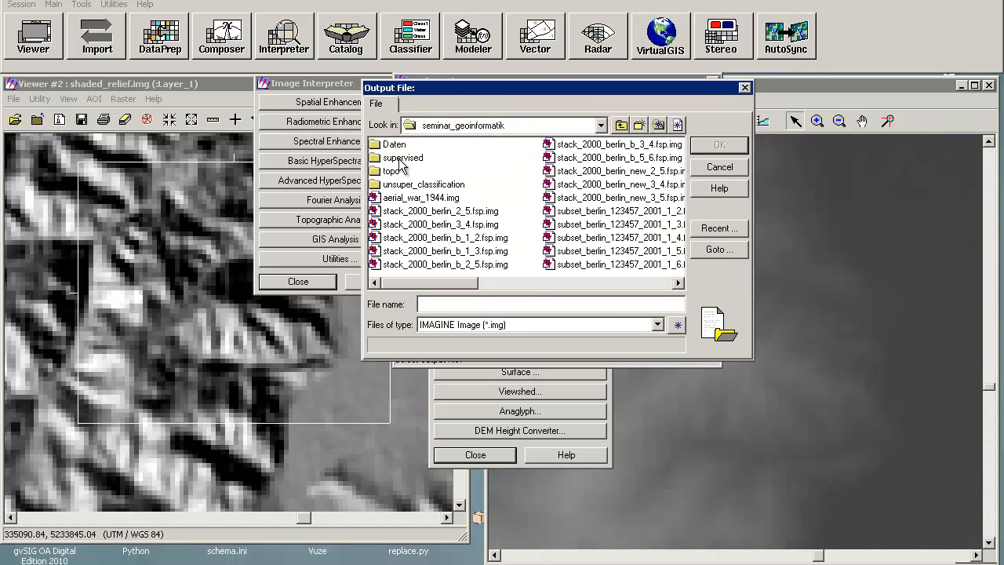
double_click(397, 169)
double_click(400, 147)
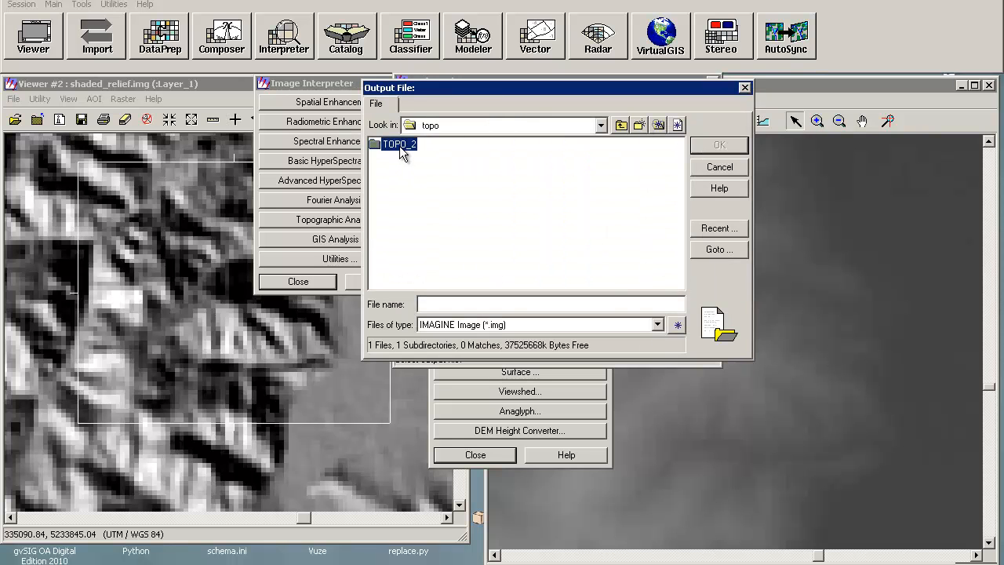
left_click(406, 158)
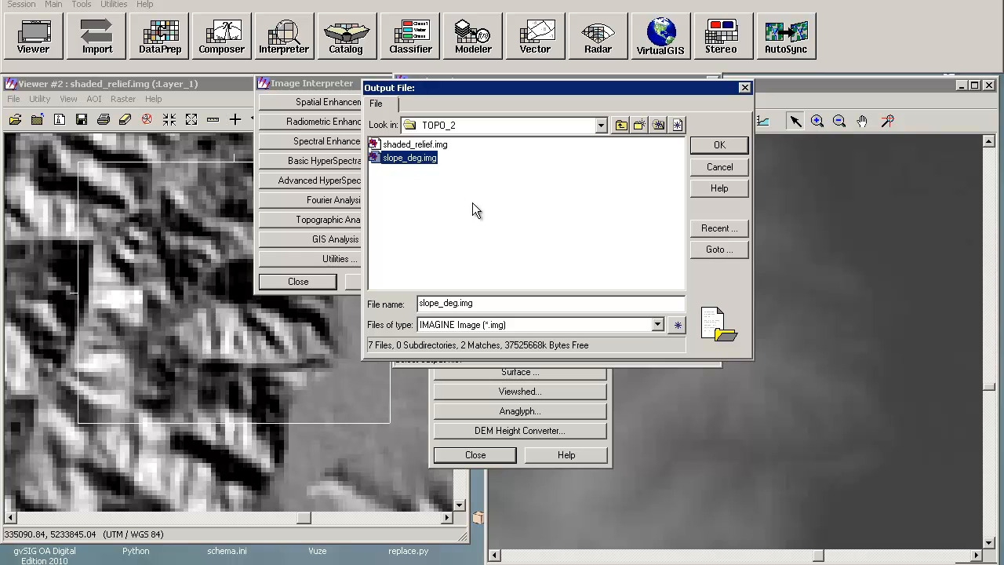
left_click(726, 145)
left_click(562, 342)
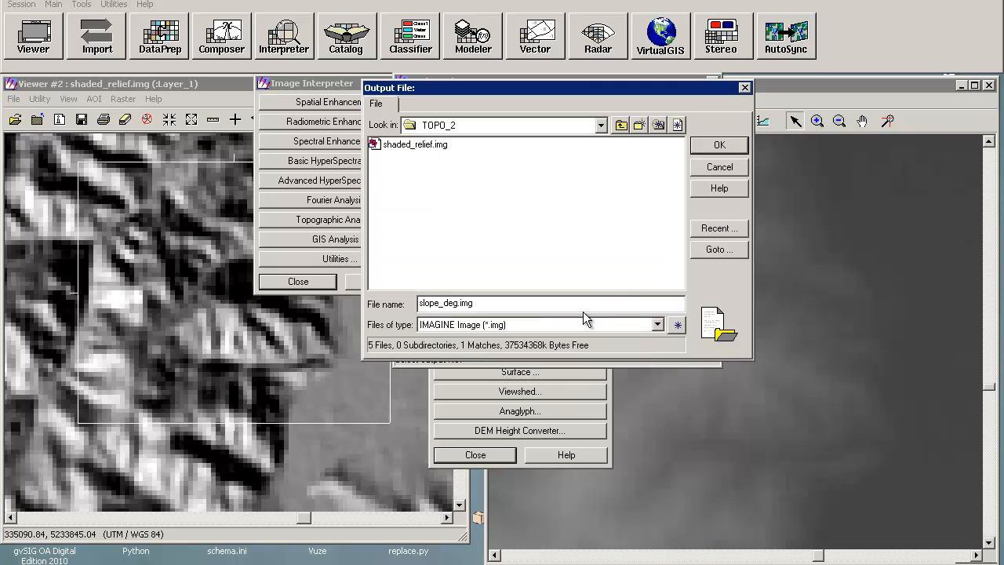
left_click(722, 146)
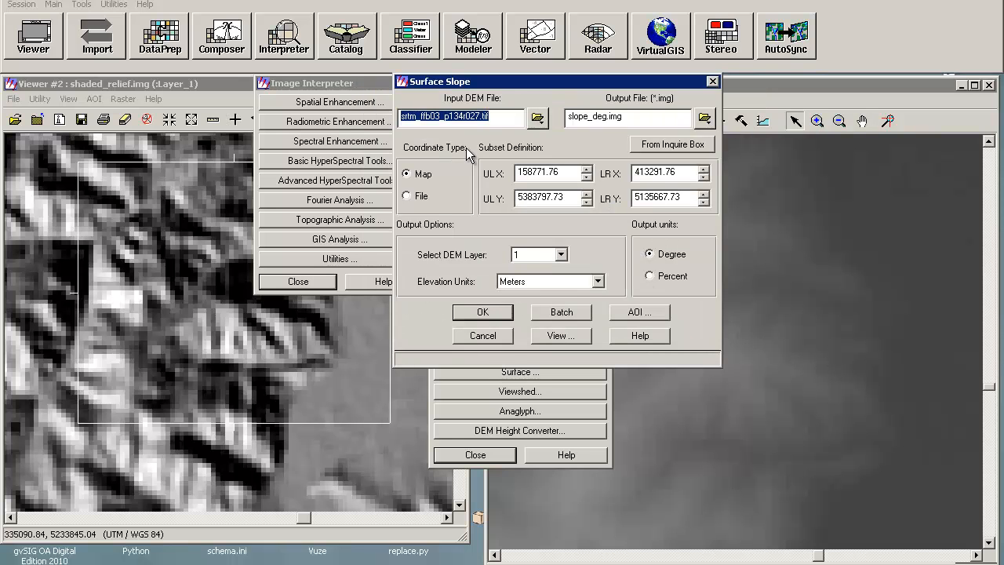
left_click(476, 314)
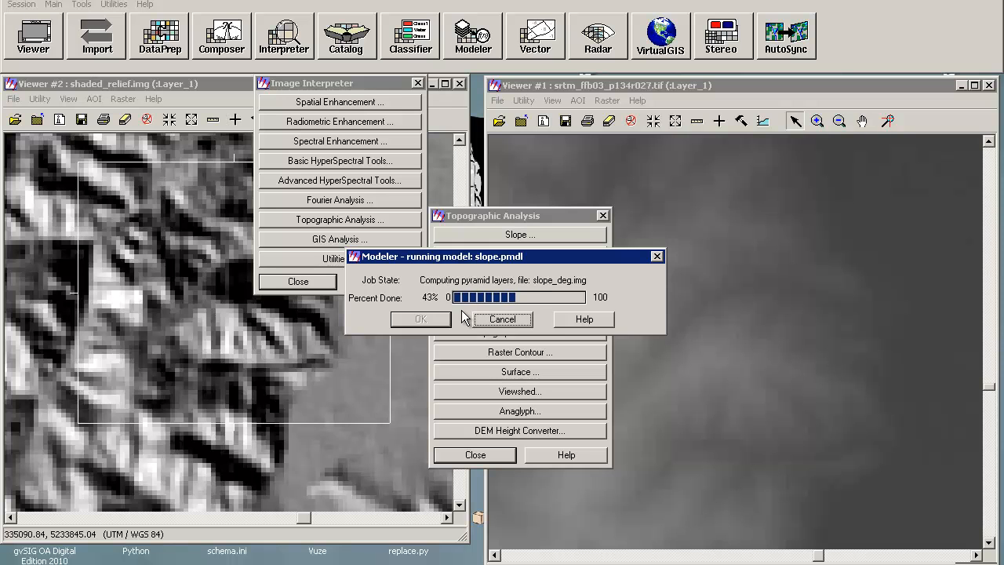
left_click(420, 319)
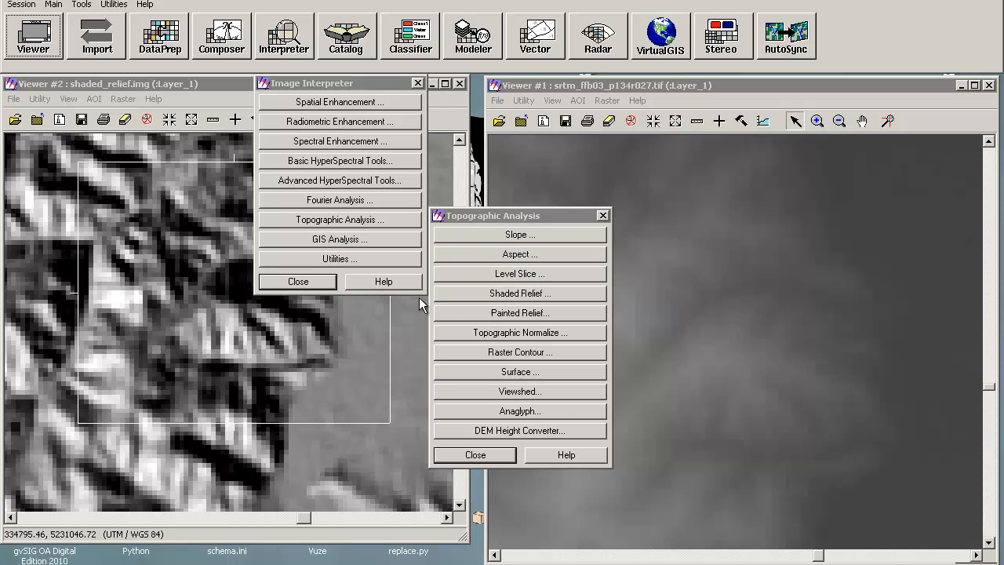
Step: Open slope_deg.img in a new viewer and zoom into the area matching the shaded relief view
left_click(58, 52)
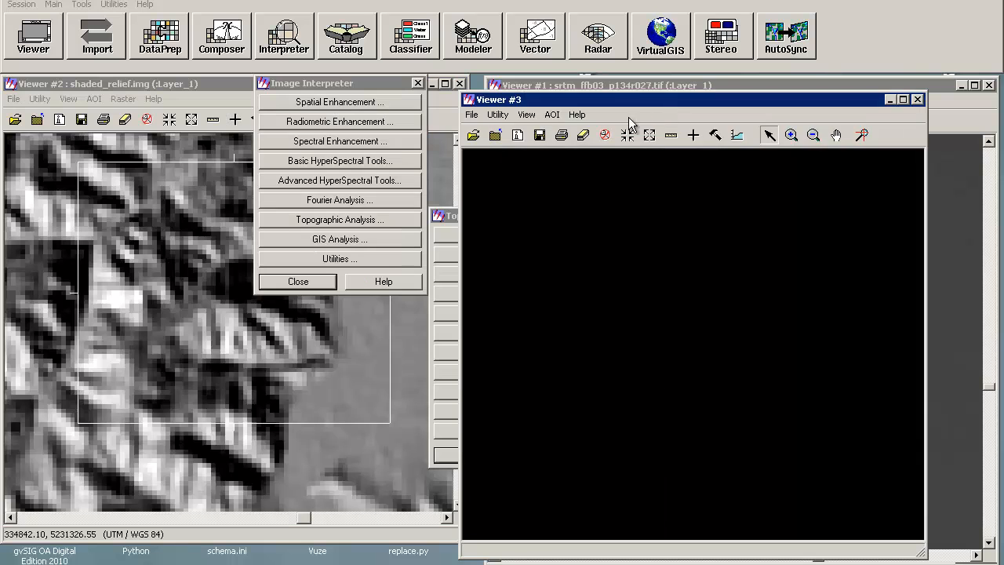
left_click(472, 135)
double_click(544, 262)
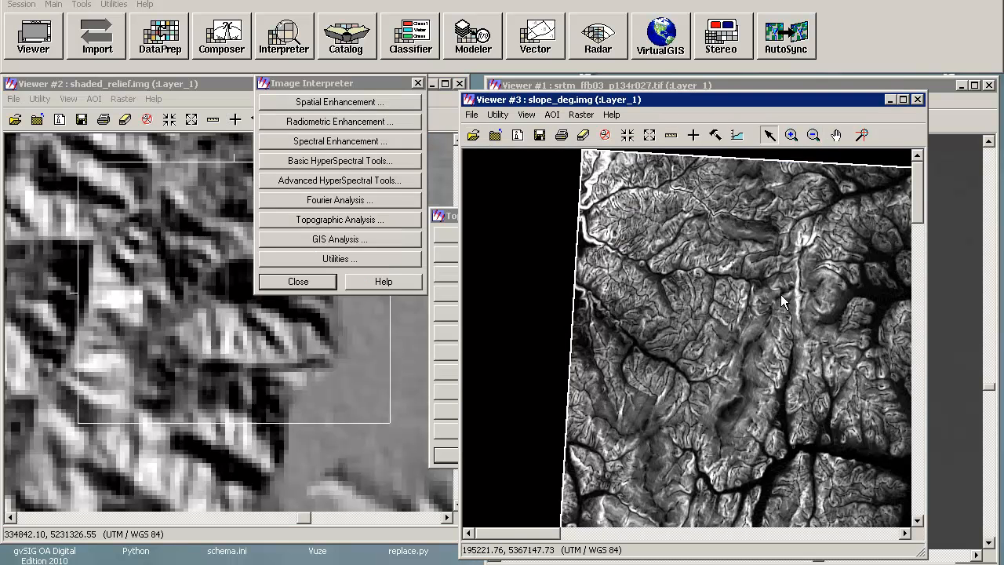
left_click(814, 135)
left_click(722, 362)
left_click(725, 400)
left_click(726, 403)
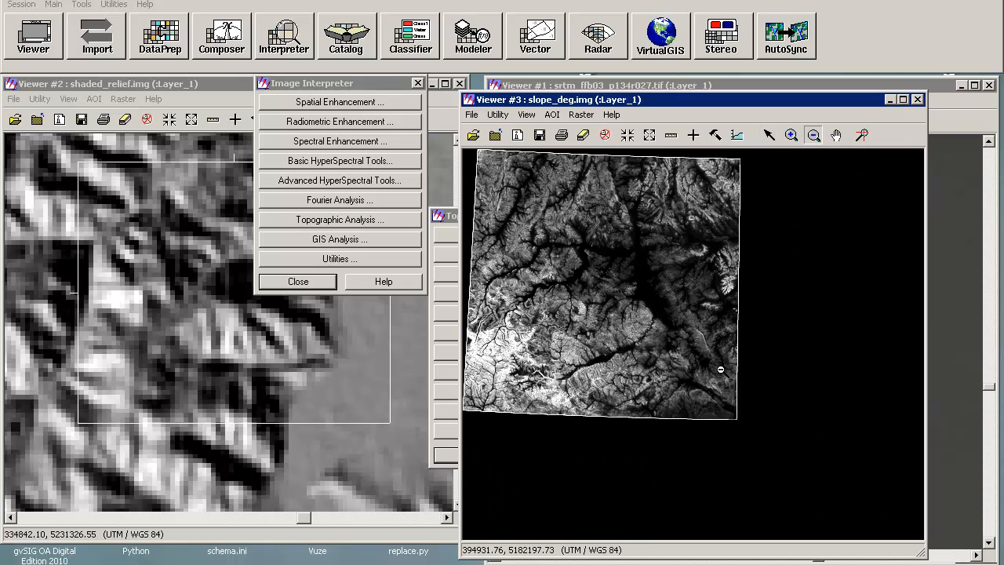
left_click(791, 135)
left_click_drag(620, 304, 693, 340)
left_click_drag(621, 271, 712, 355)
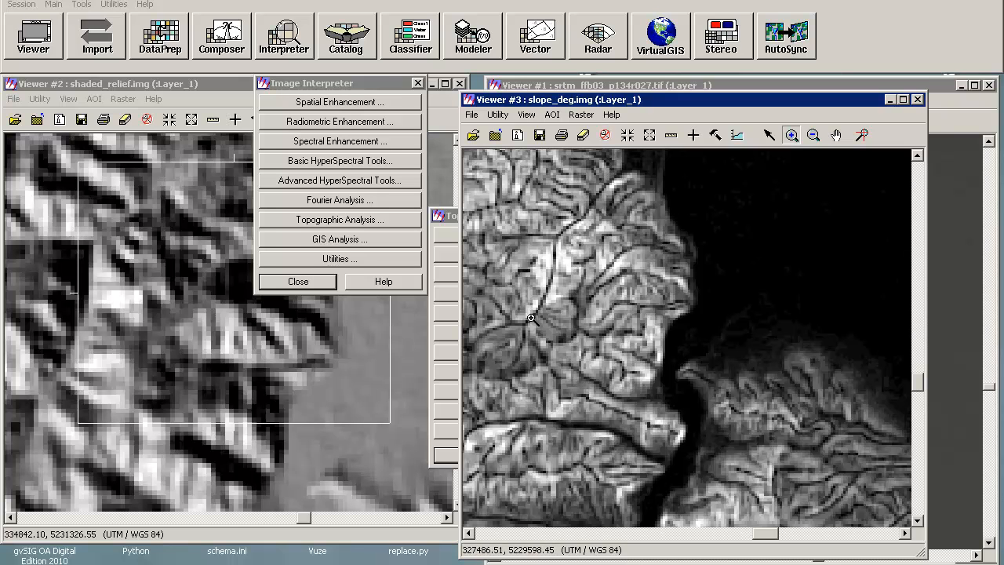
Step: Close the Topographic Analysis dialog and link the shaded relief viewer geographically with the slope viewer
left_click(328, 282)
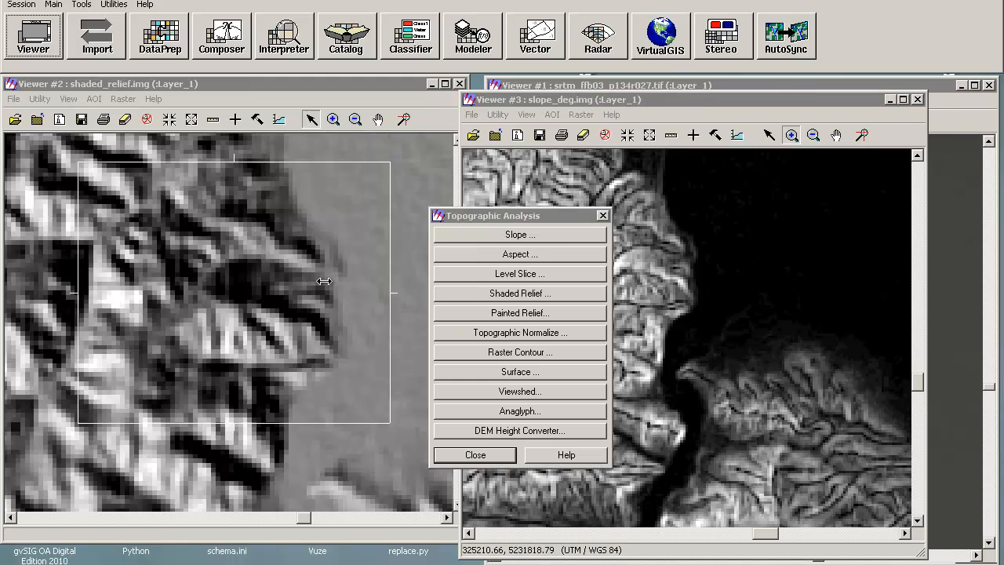
left_click(488, 456)
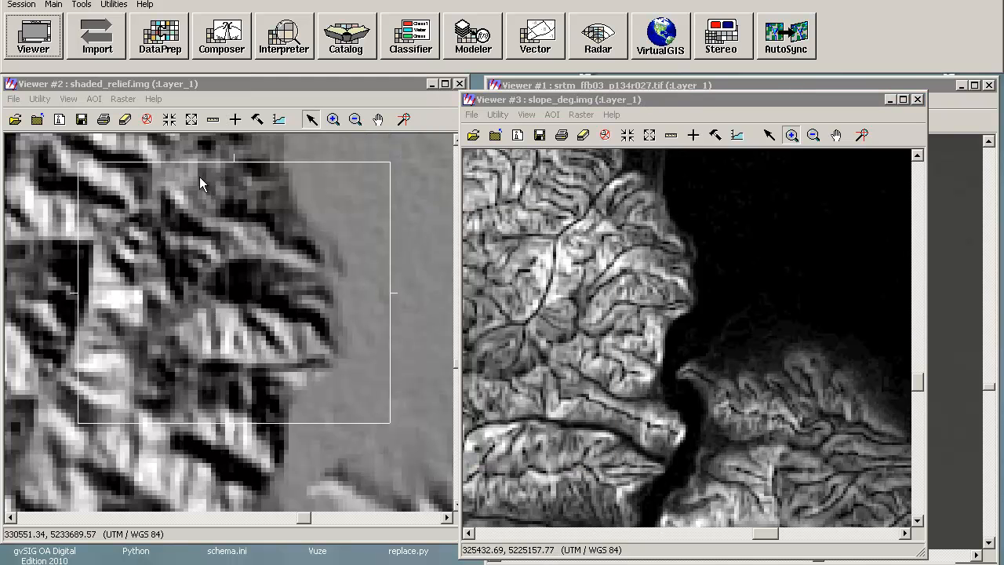
left_click(48, 100)
mouse_move(68, 99)
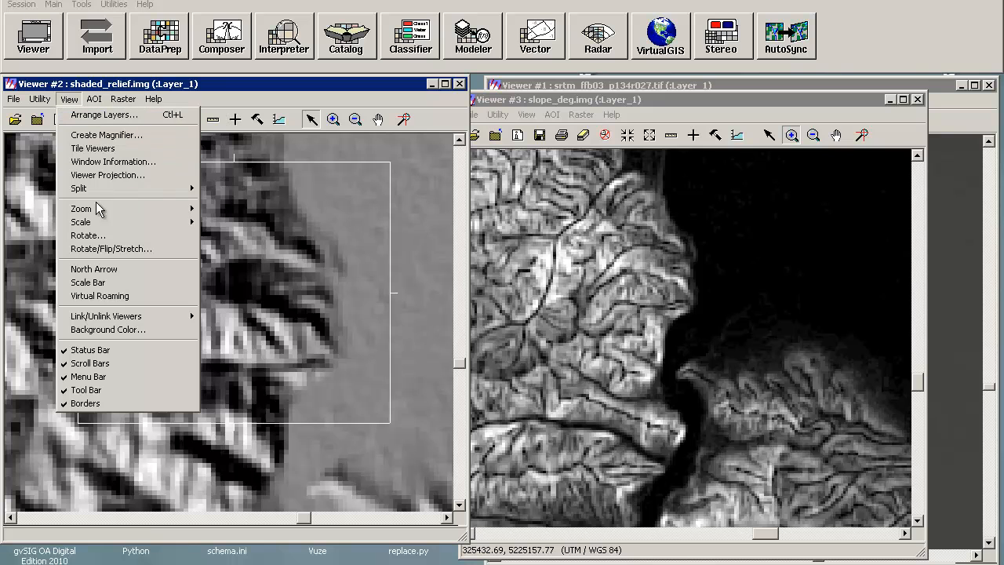
mouse_move(110, 316)
left_click(235, 316)
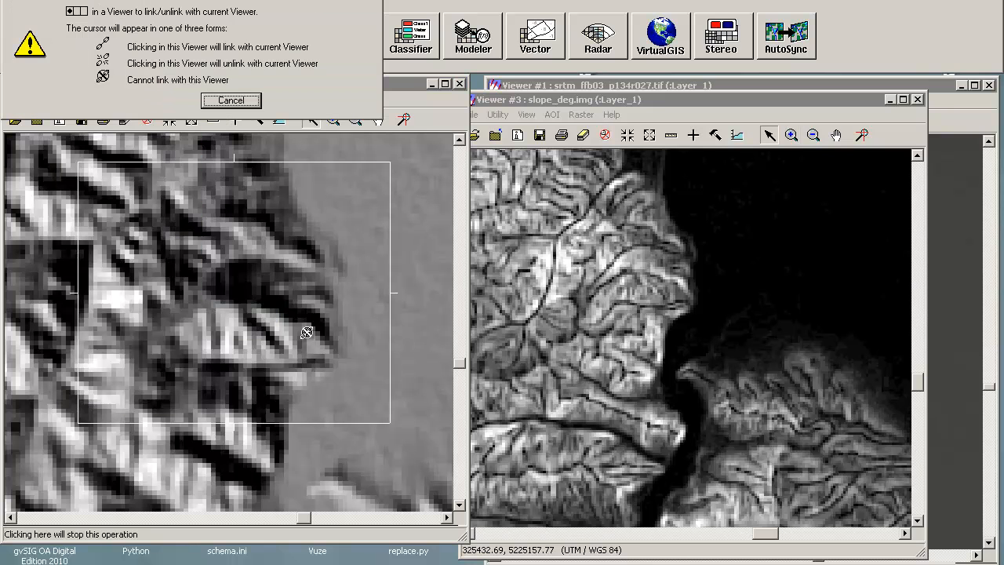
left_click(603, 381)
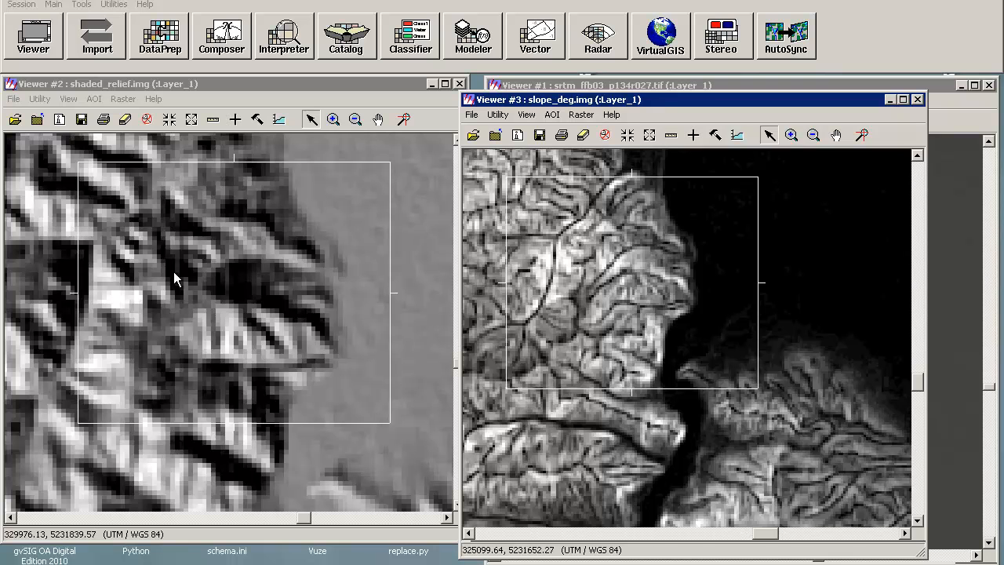
Step: Move the link box across the slope image to compare its terrain with the shaded relief view
left_click_drag(572, 283, 600, 330)
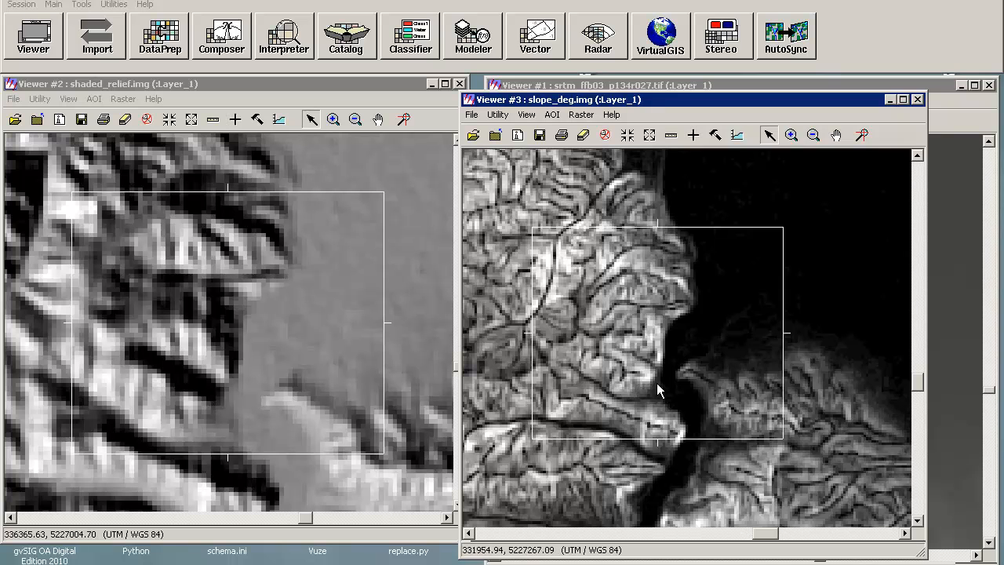
left_click_drag(656, 373, 788, 359)
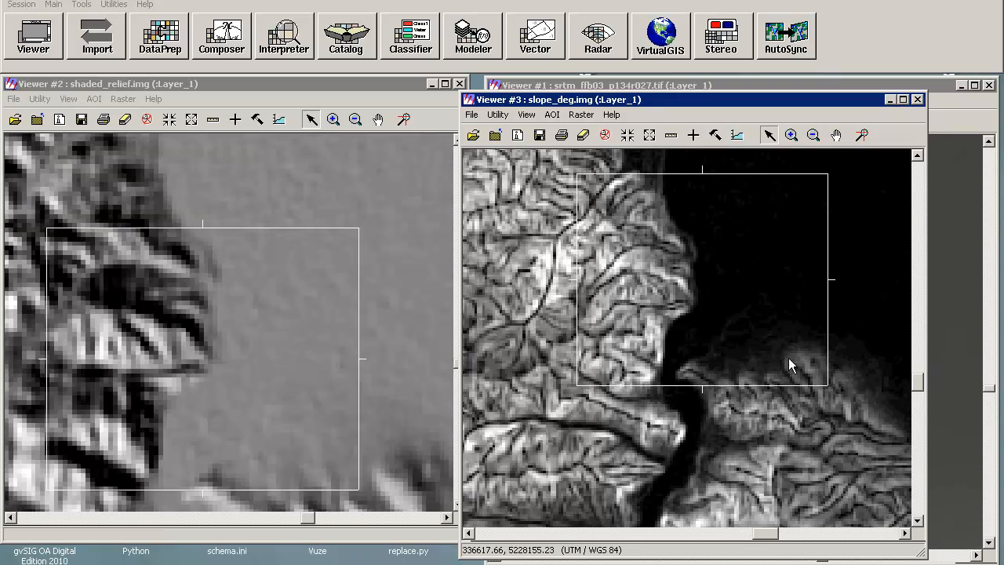
left_click_drag(788, 359, 789, 359)
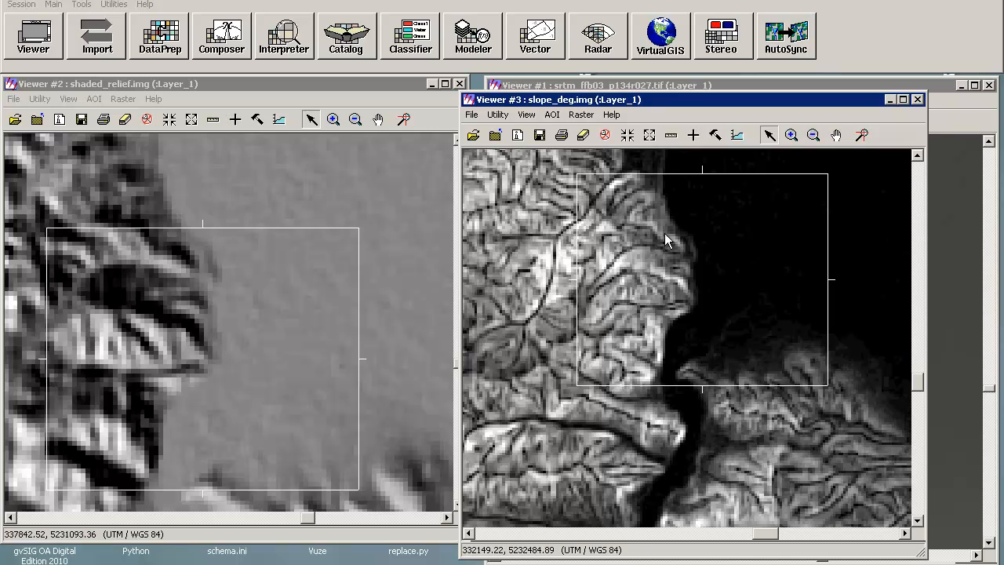
Step: Inspect slope pixel values across the valley with the inquire cursor, then close the inquire dialog
left_click(693, 135)
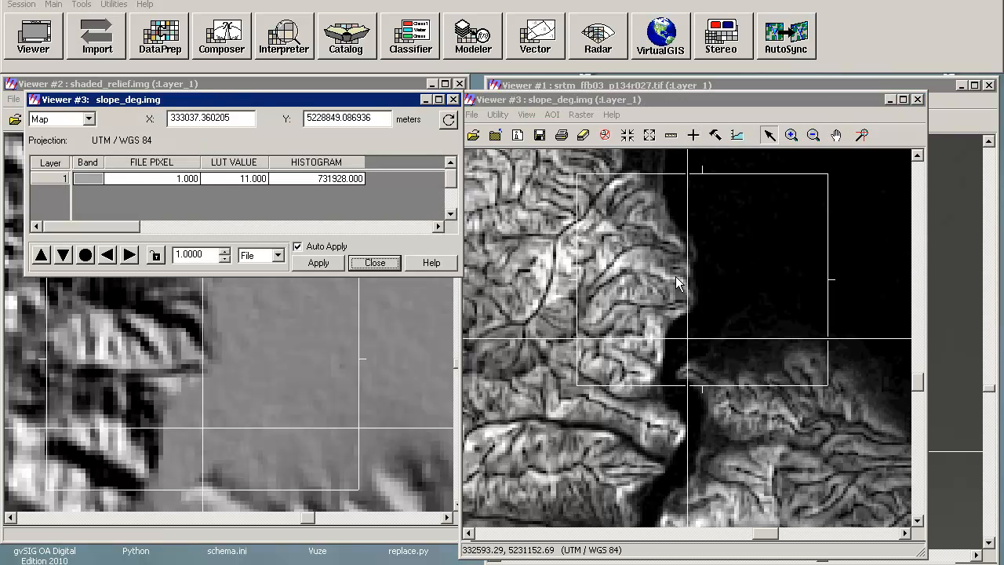
left_click_drag(688, 342, 751, 237)
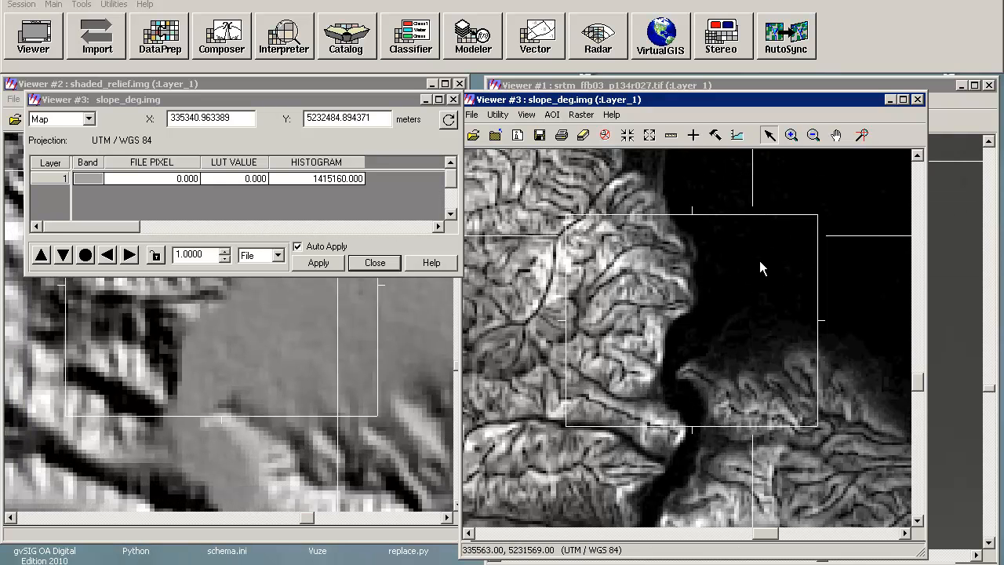
left_click_drag(697, 280, 748, 345)
left_click(752, 236)
left_click_drag(752, 236, 560, 424)
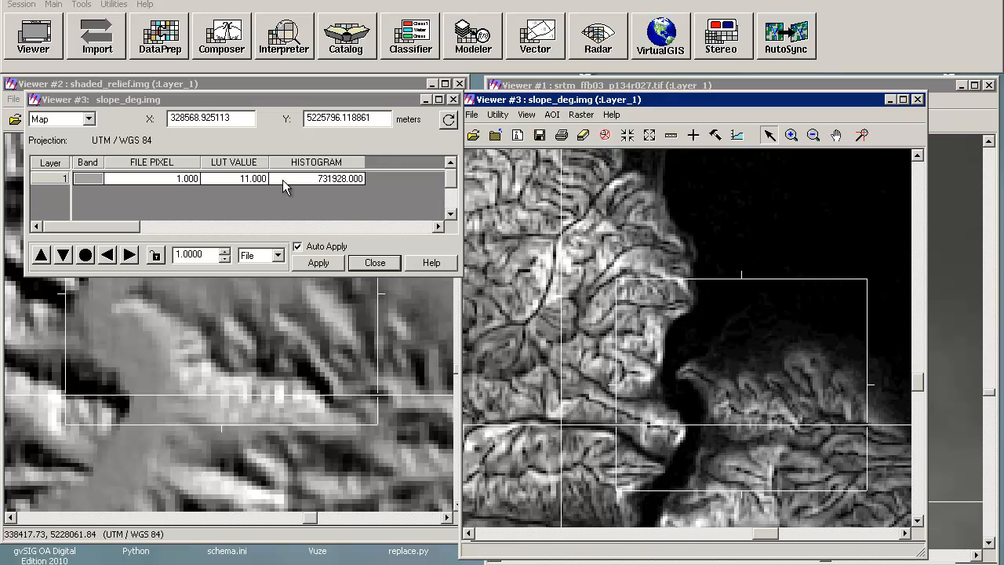
left_click(452, 100)
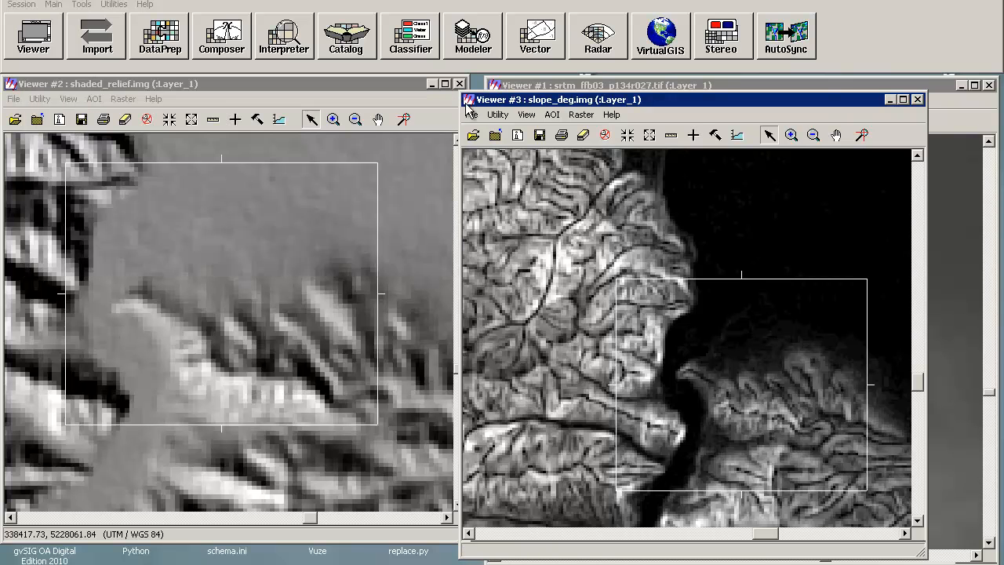
Step: Open the Aspect tool and choose SRTM_ffB03_p134r027.tif from TOPO_2 as input DEM, showing all file-based raster formats
left_click(223, 45)
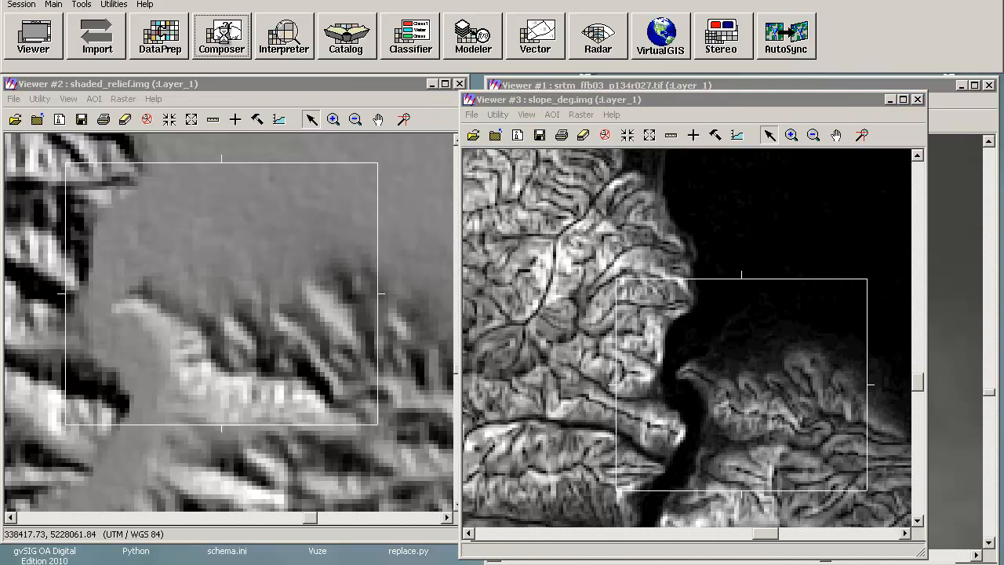
left_click(273, 34)
left_click(323, 217)
left_click(519, 253)
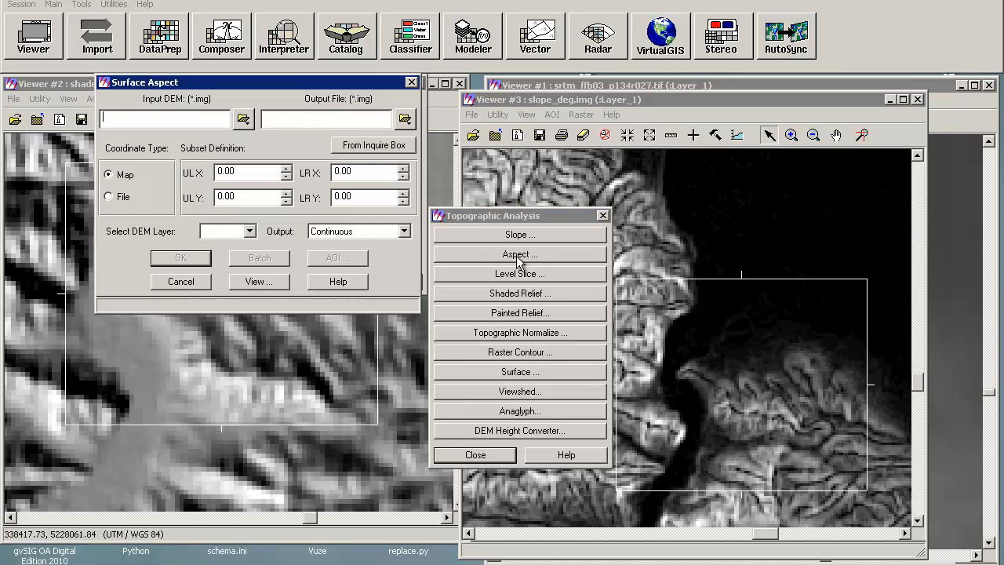
left_click(243, 119)
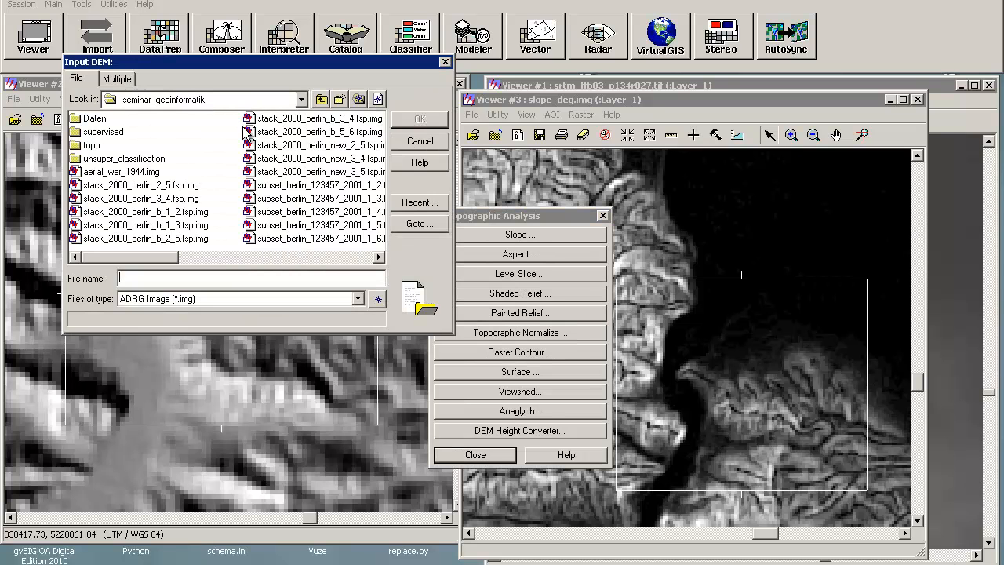
double_click(80, 147)
double_click(96, 119)
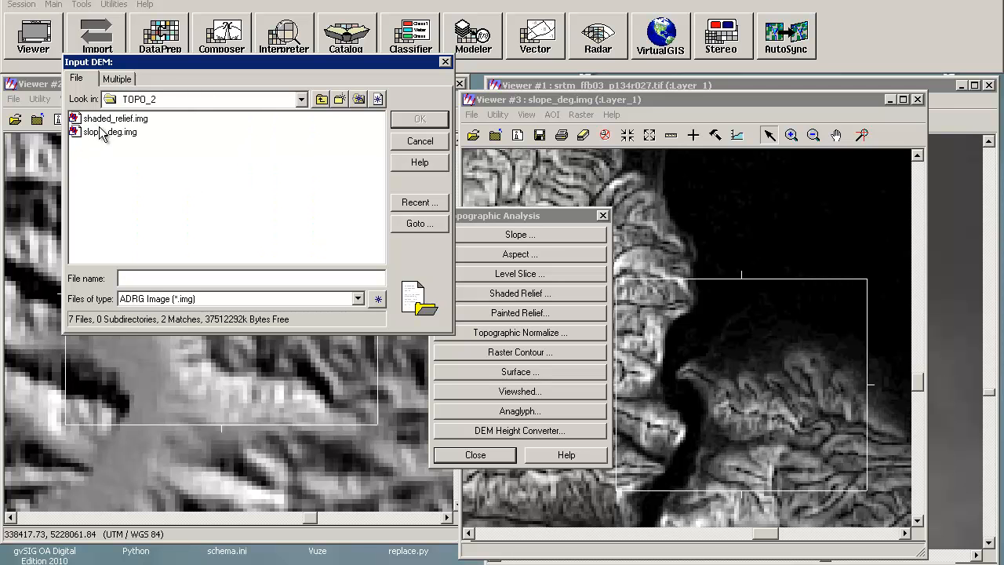
left_click(154, 298)
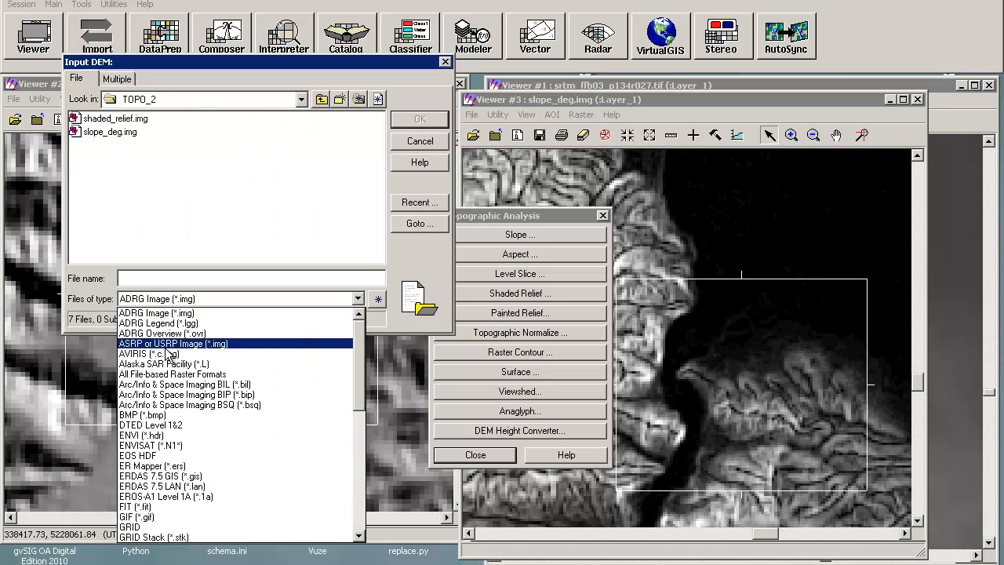
left_click(174, 375)
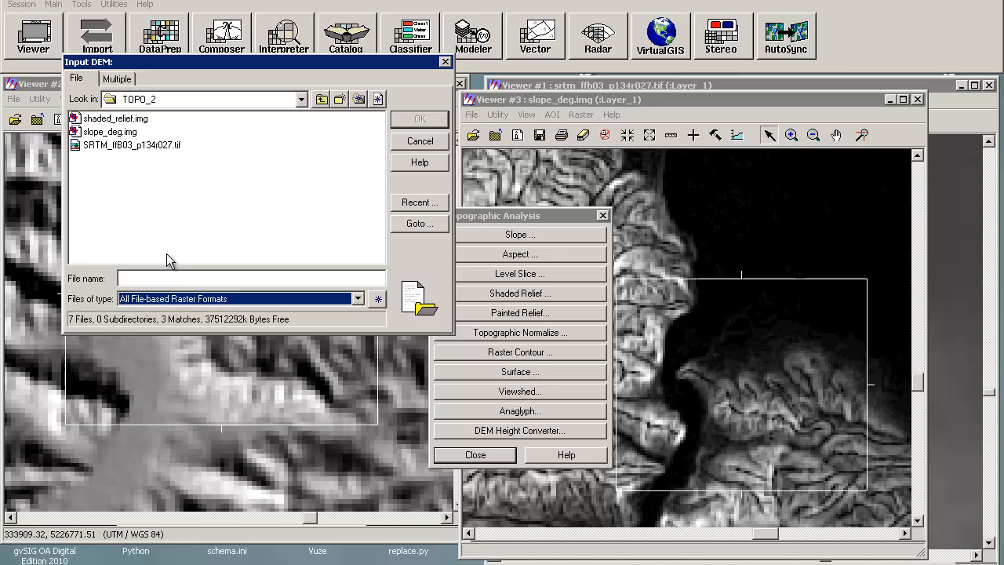
left_click(130, 147)
left_click(419, 118)
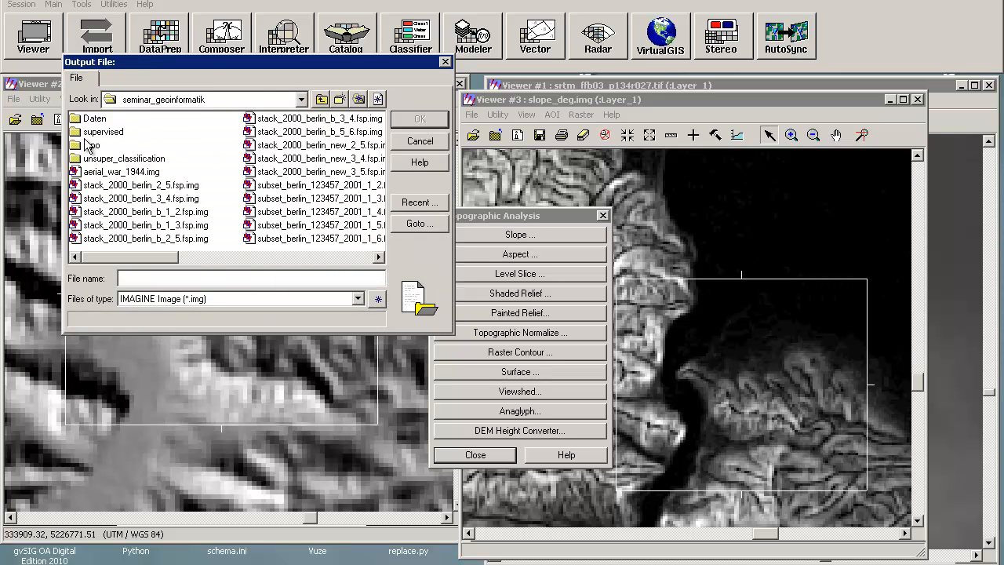
Step: Set the output file to aspect.img in TOPO_2 and run the aspect computation
double_click(87, 142)
left_click(99, 119)
double_click(99, 118)
left_click(156, 280)
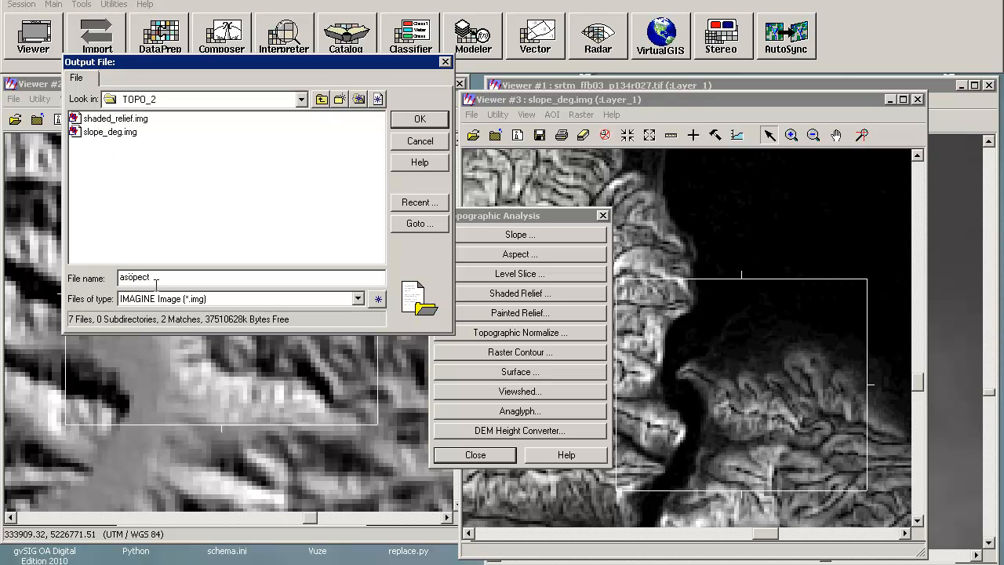
type("aspe")
left_click(421, 120)
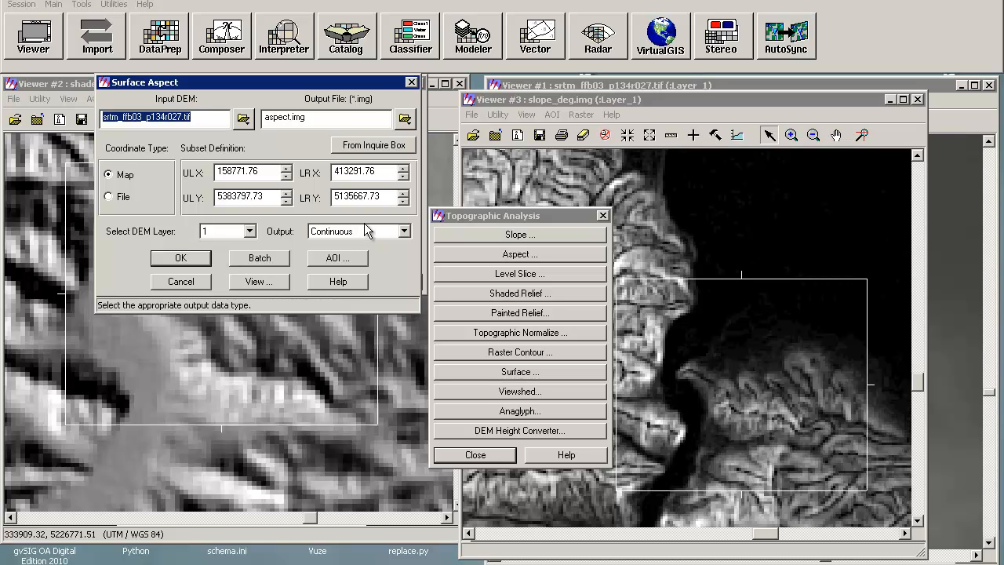
left_click(179, 258)
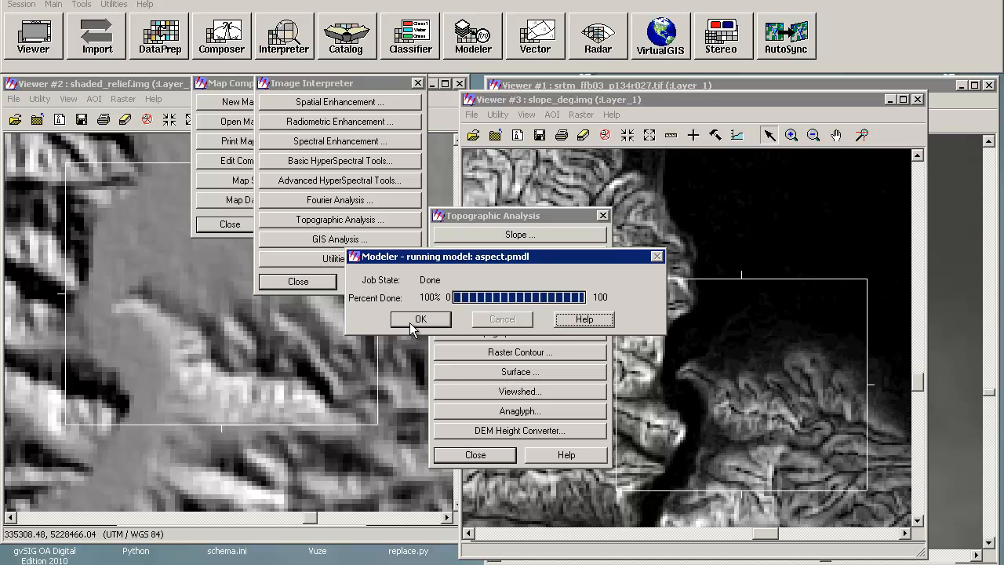
left_click(414, 320)
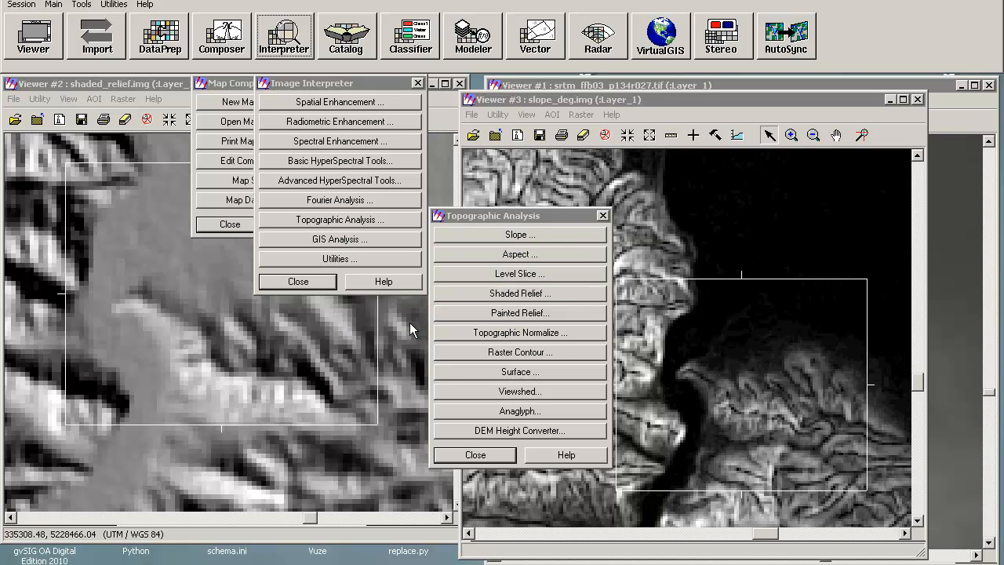
Step: Open aspect.img in a new viewer
left_click(110, 88)
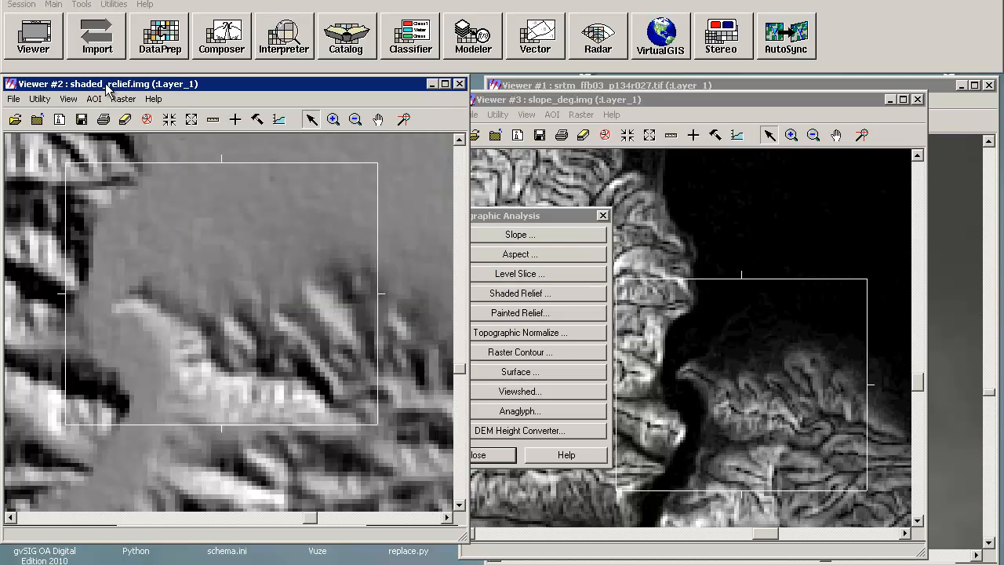
left_click(14, 100)
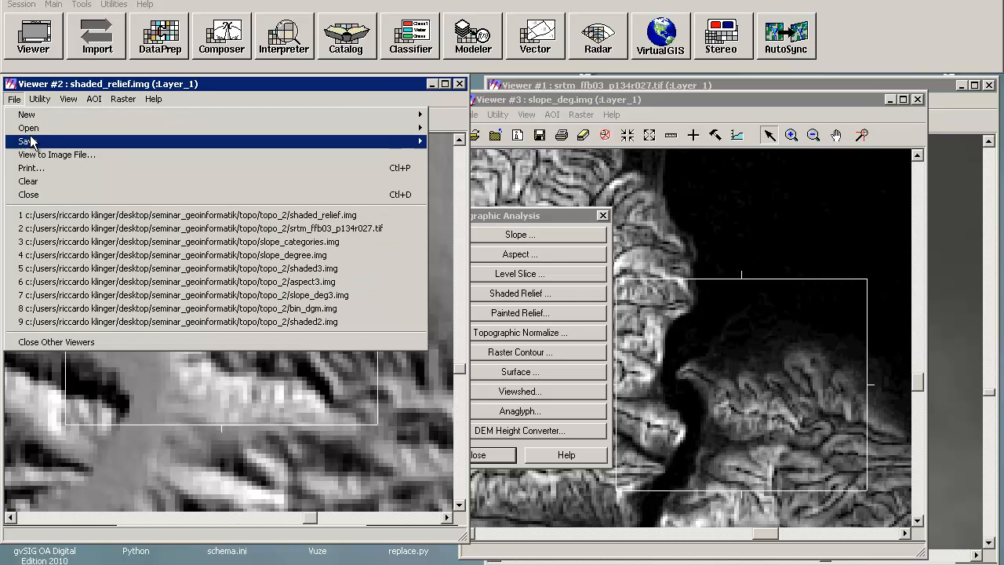
left_click(45, 35)
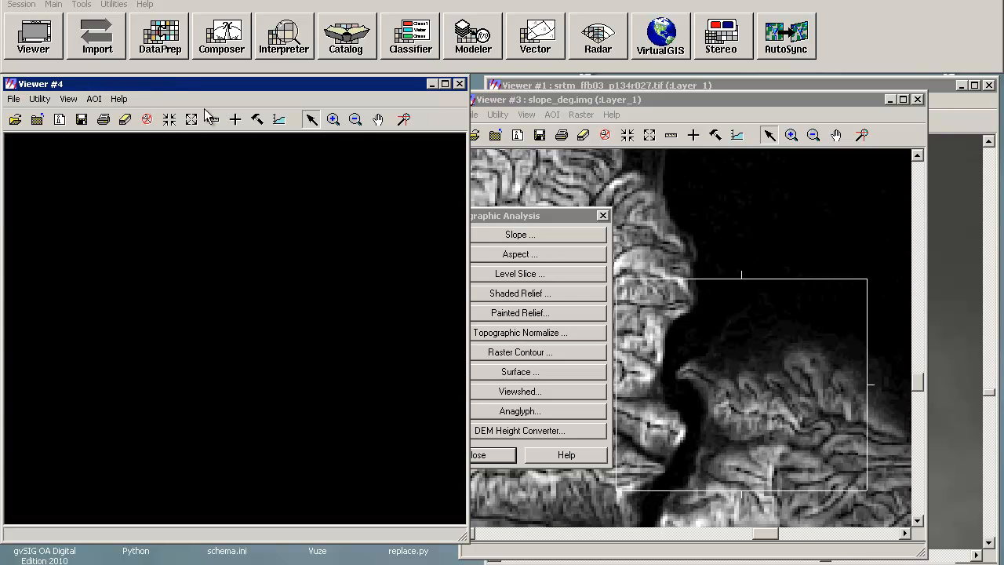
left_click(21, 124)
left_click(100, 251)
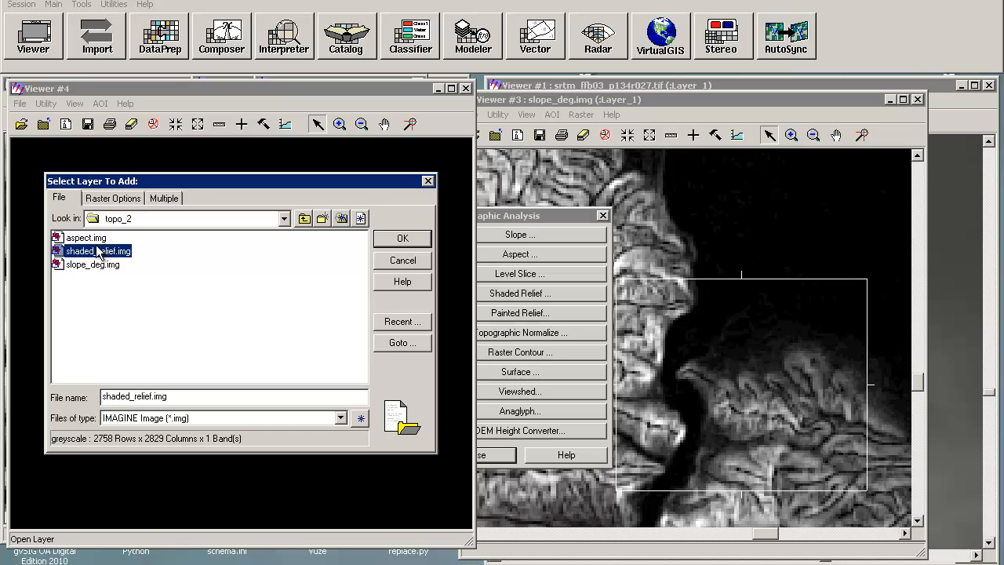
left_click(97, 237)
left_click(402, 238)
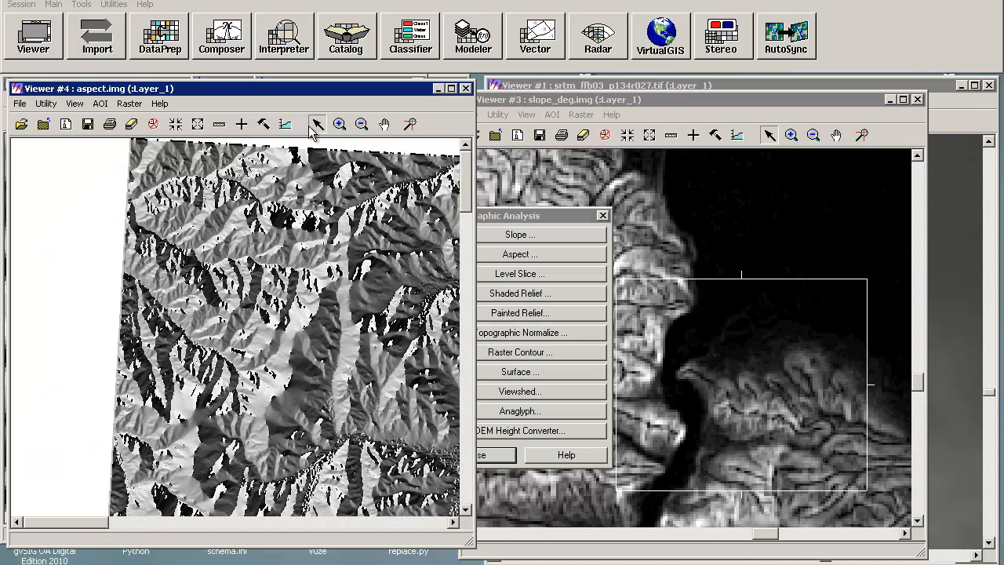
Step: Zoom in and out on the aspect image to examine its detail
left_click(339, 126)
left_click_drag(269, 206, 317, 242)
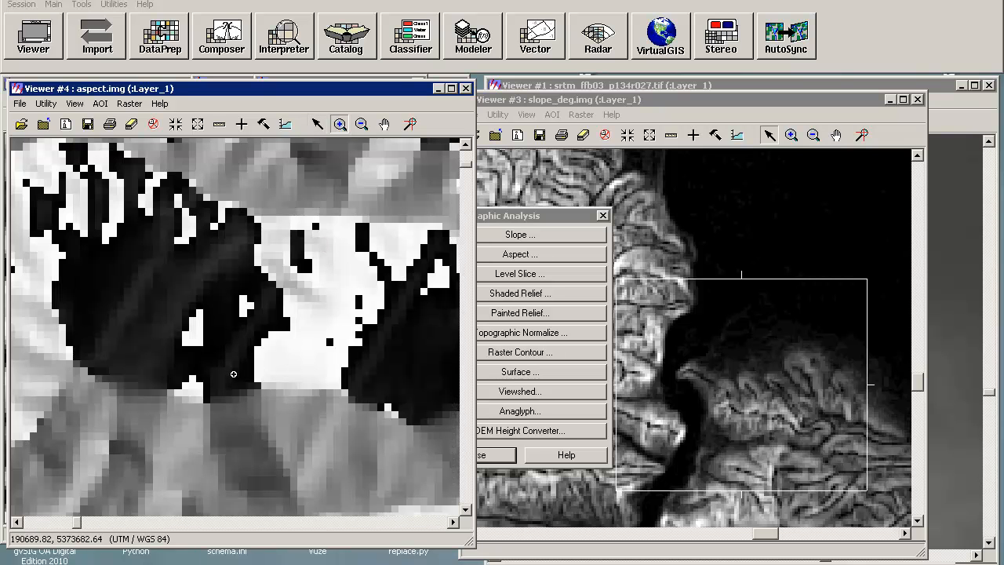
left_click(361, 124)
left_click(229, 376)
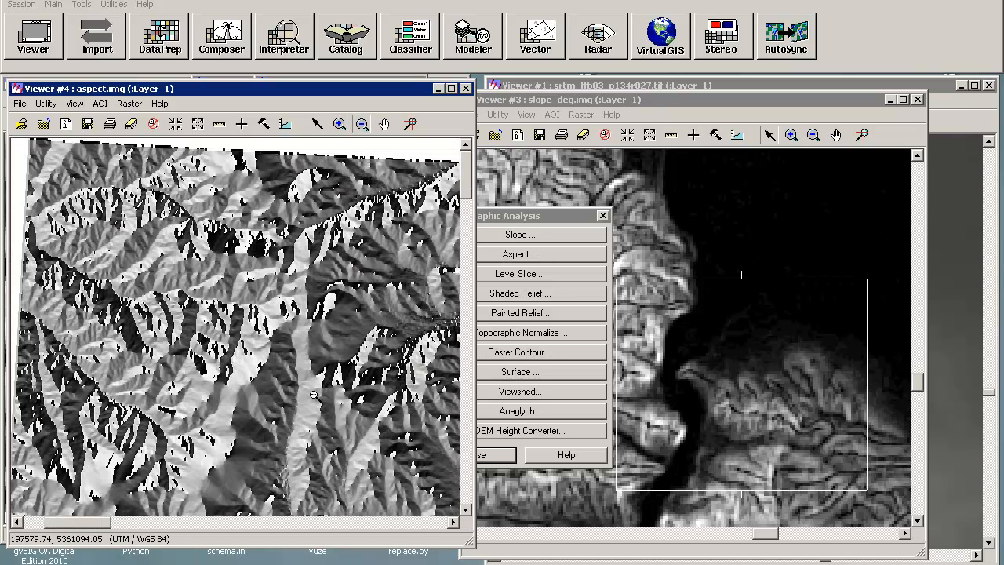
left_click(360, 438)
left_click(339, 124)
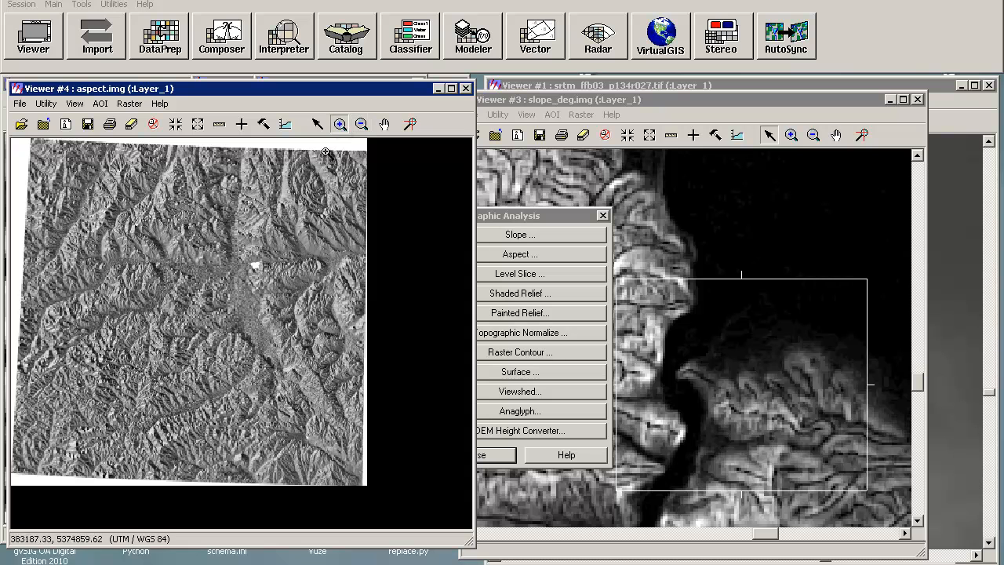
left_click(279, 375)
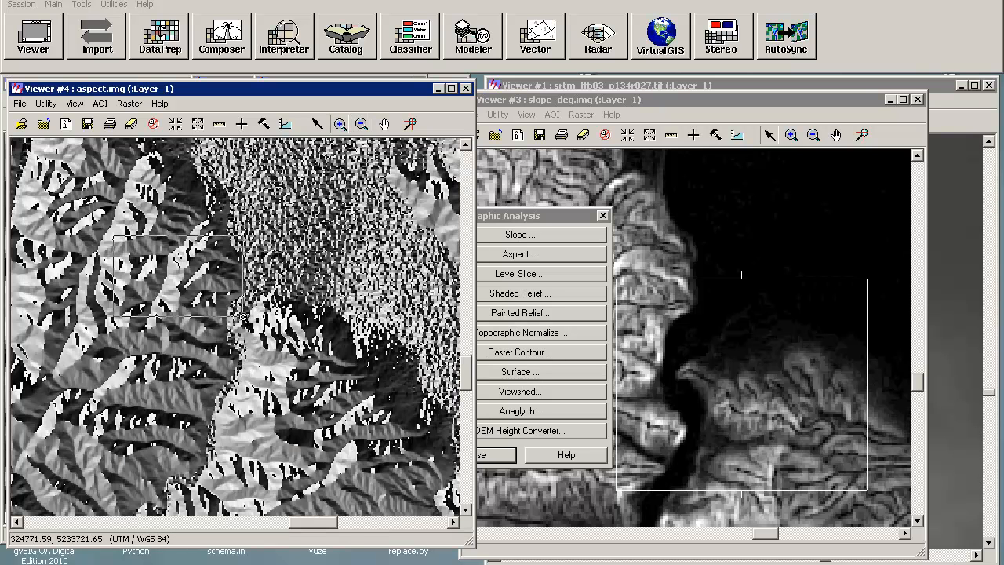
left_click(246, 320)
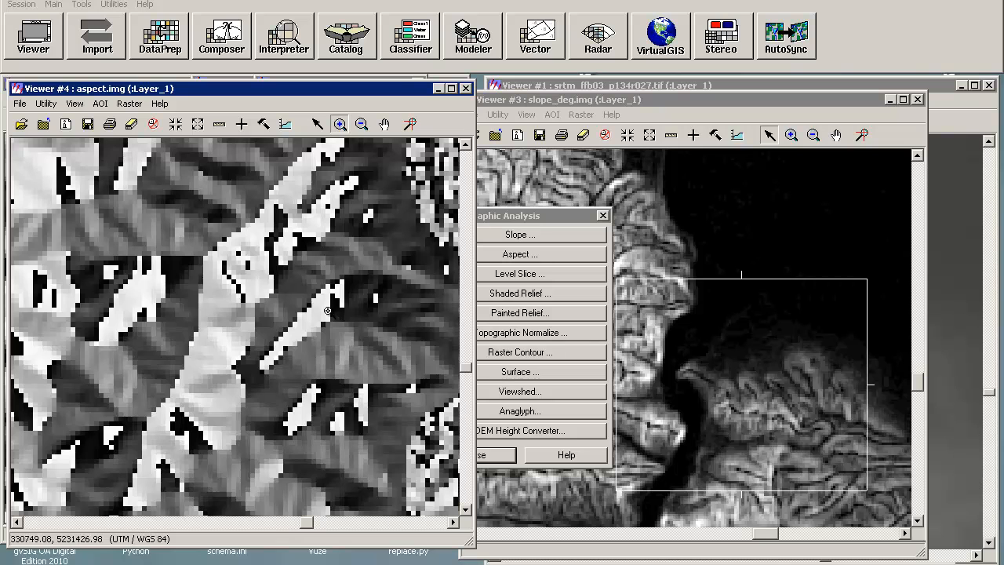
left_click_drag(309, 284, 376, 330)
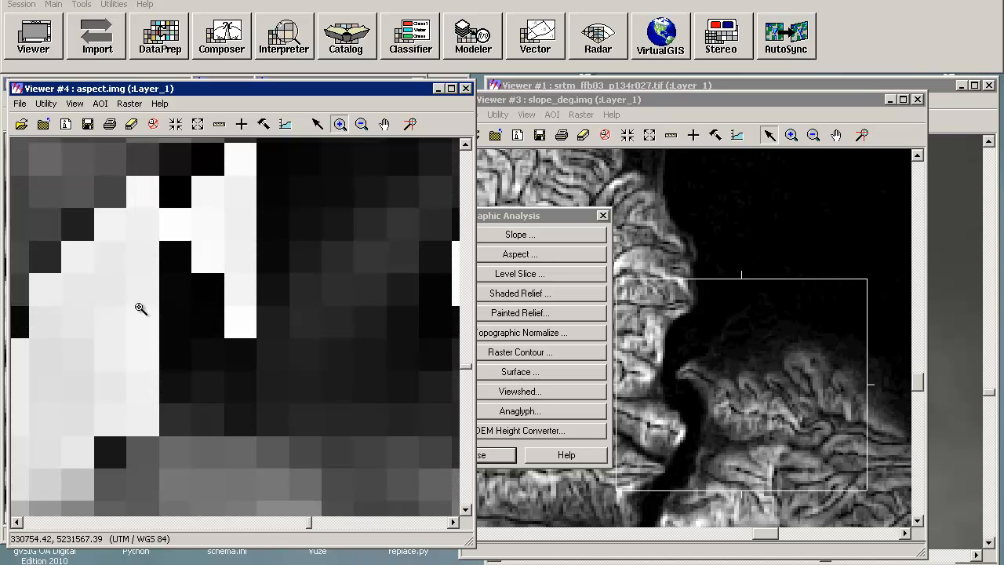
Step: Inspect aspect pixel values with the inquire cursor and zoom back out on the aspect image
left_click(241, 124)
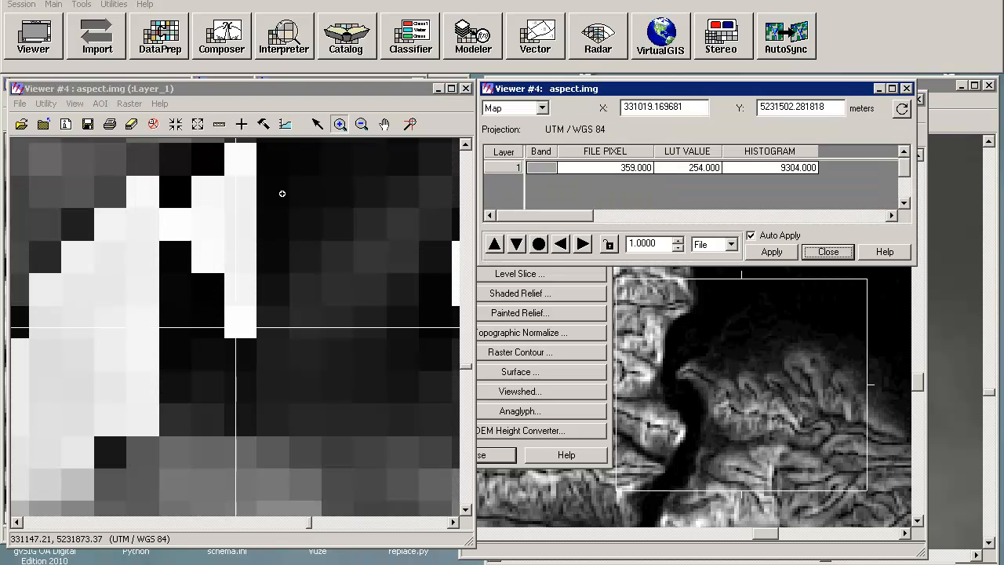
left_click(317, 124)
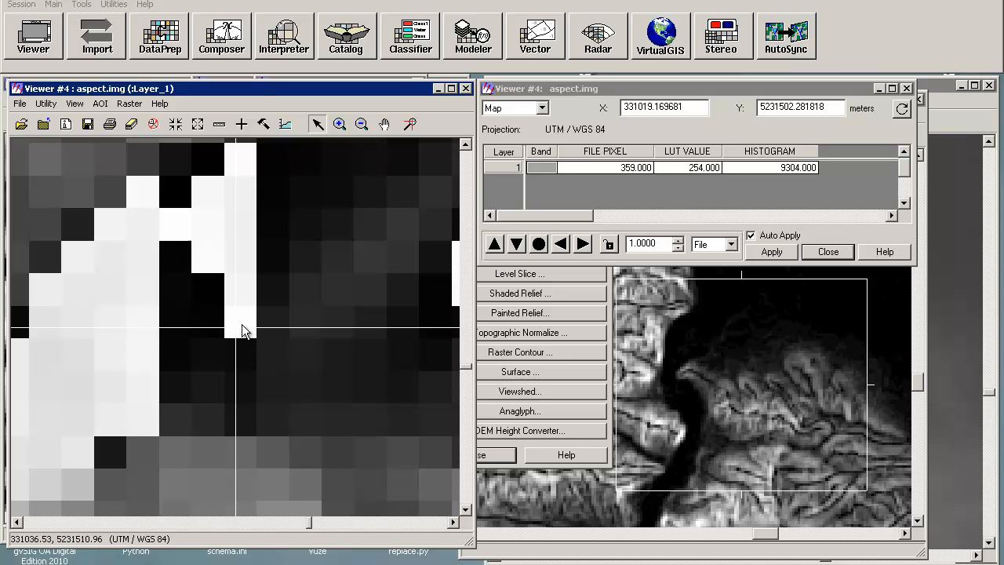
left_click_drag(233, 324, 217, 317)
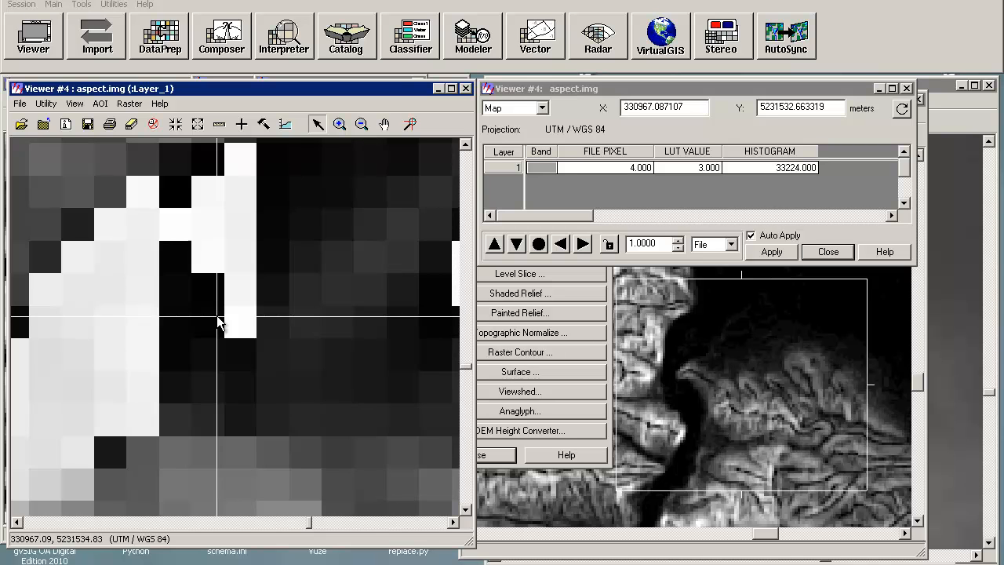
left_click_drag(219, 320, 216, 284)
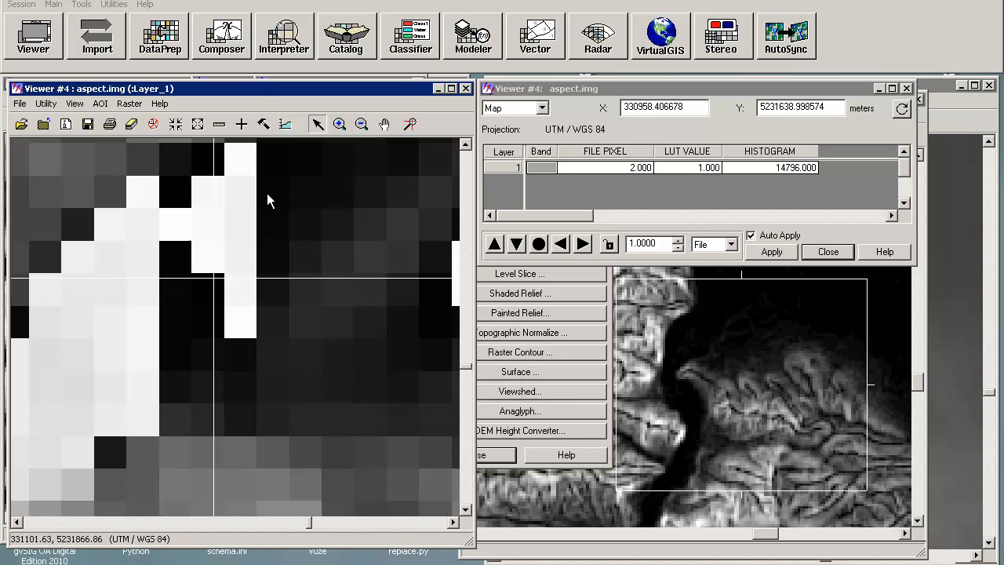
left_click(361, 124)
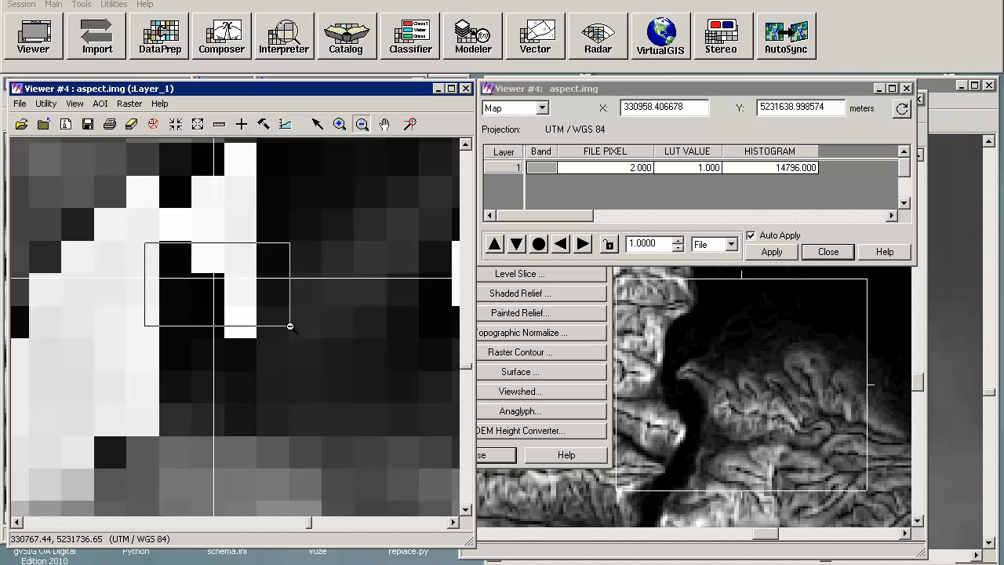
left_click(292, 325)
left_click(256, 336)
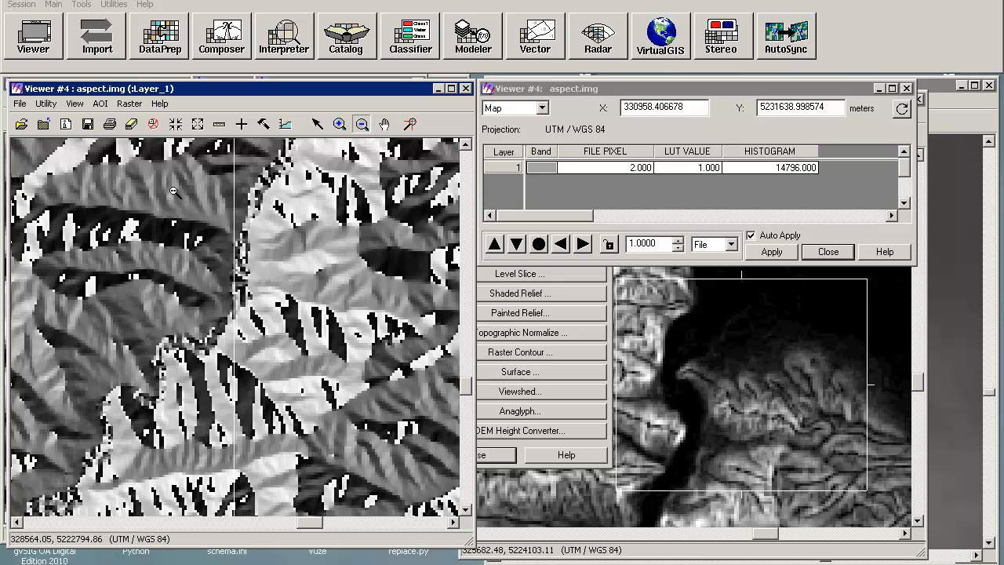
Step: Pan across the aspect image to examine other areas
left_click(241, 125)
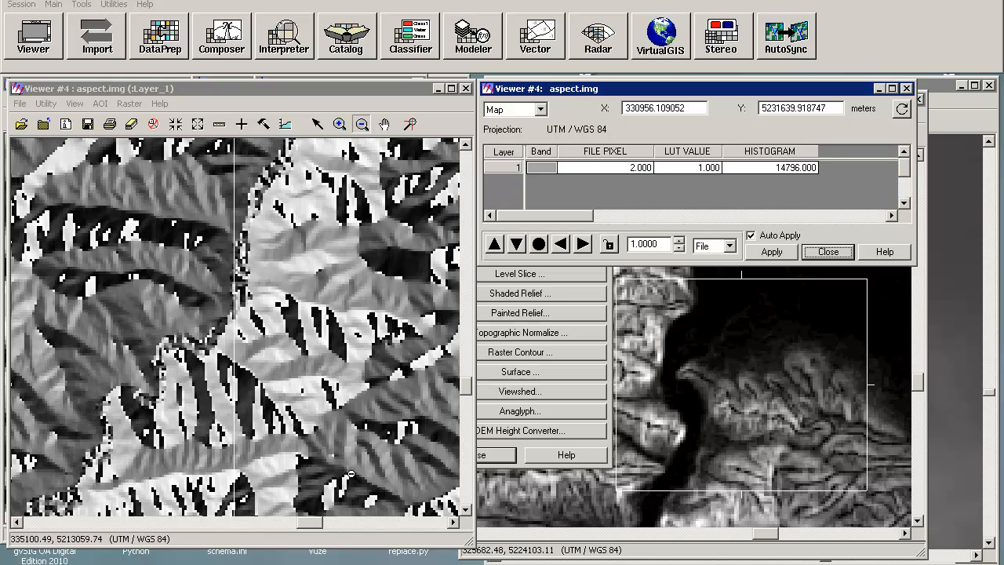
left_click(296, 523)
left_click_drag(295, 524, 269, 527)
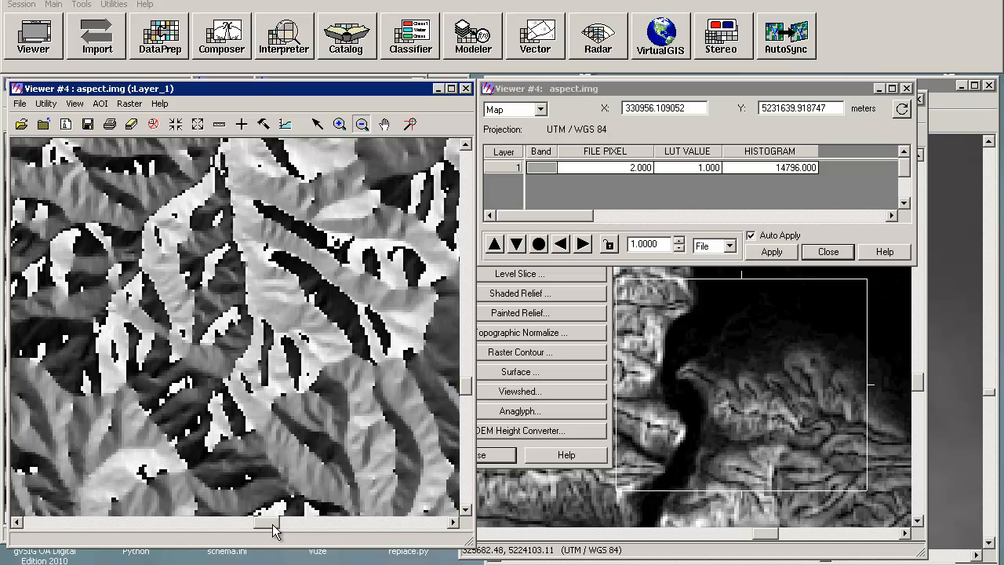
Step: Close the Topographic Analysis, Image Interpreter and Map Composer menus
left_click(496, 453)
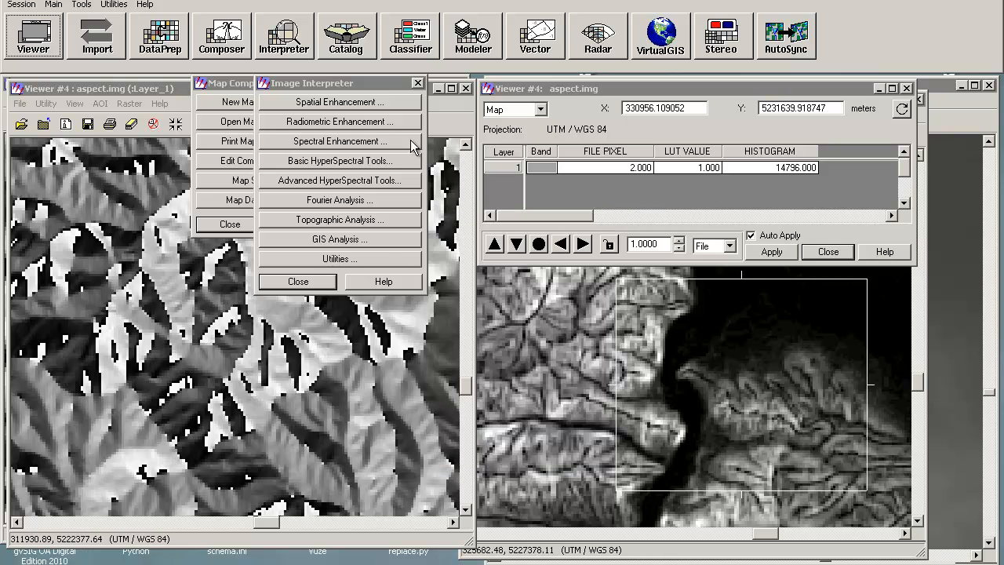
left_click(417, 83)
left_click(349, 83)
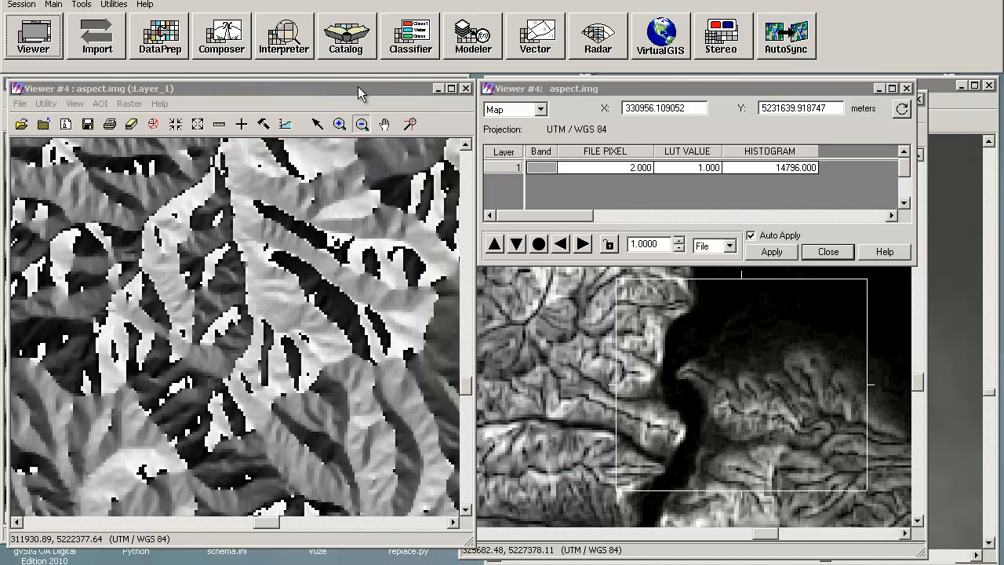
Step: Close the aspect, slope and DEM viewers, saving changes to the DEM, and close the ImageInfo window
left_click(466, 88)
left_click(459, 83)
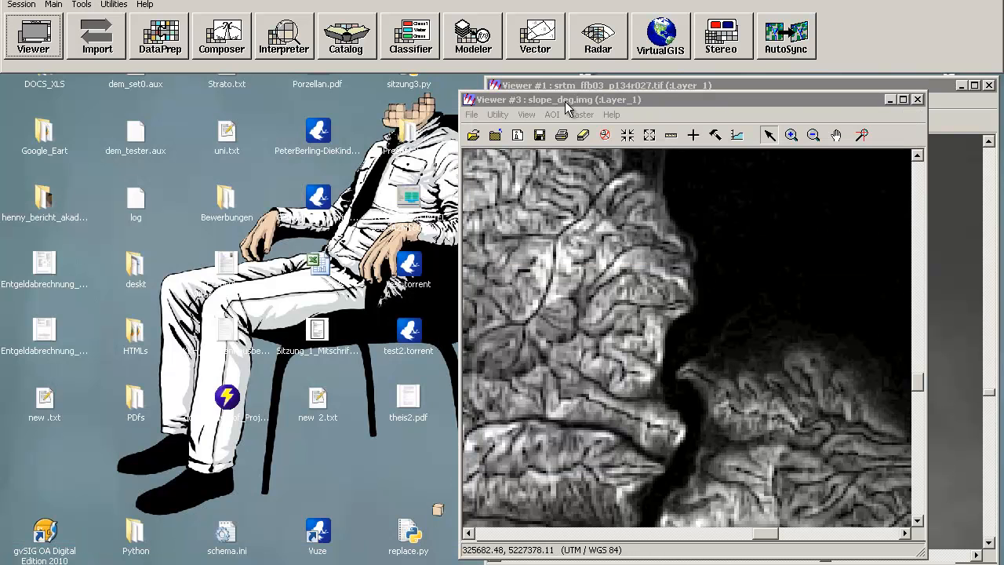
left_click(916, 99)
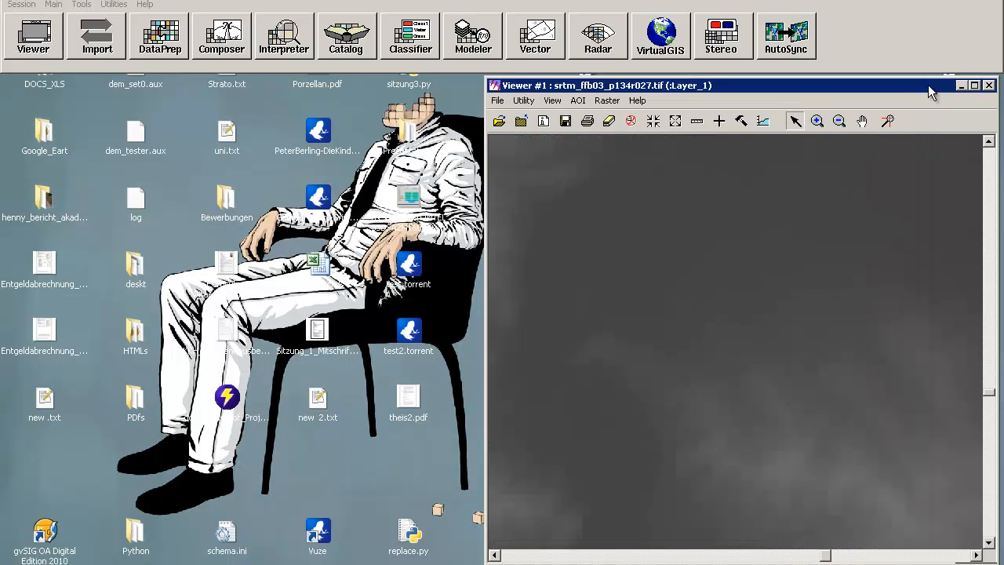
left_click(988, 84)
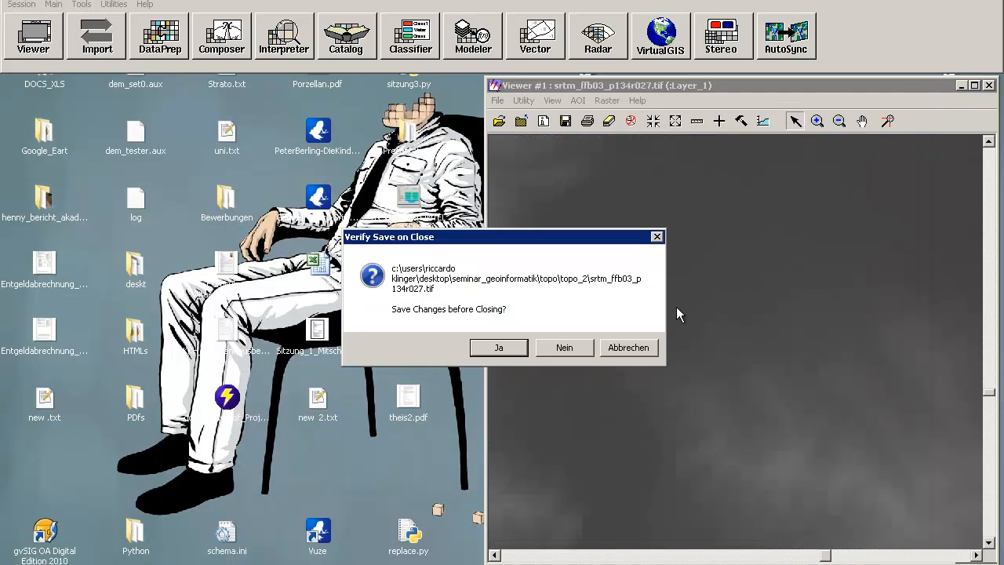
left_click(500, 347)
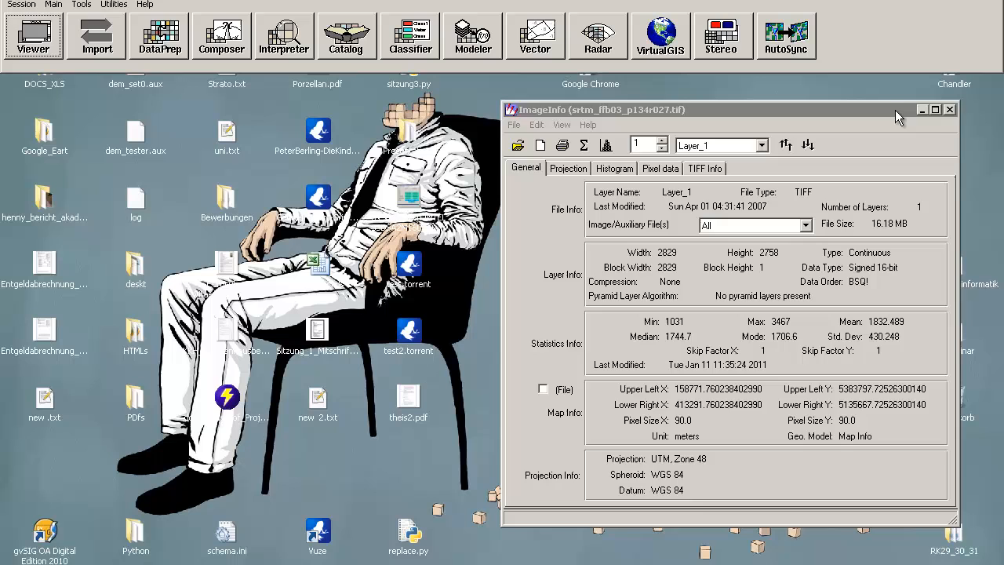
left_click(949, 109)
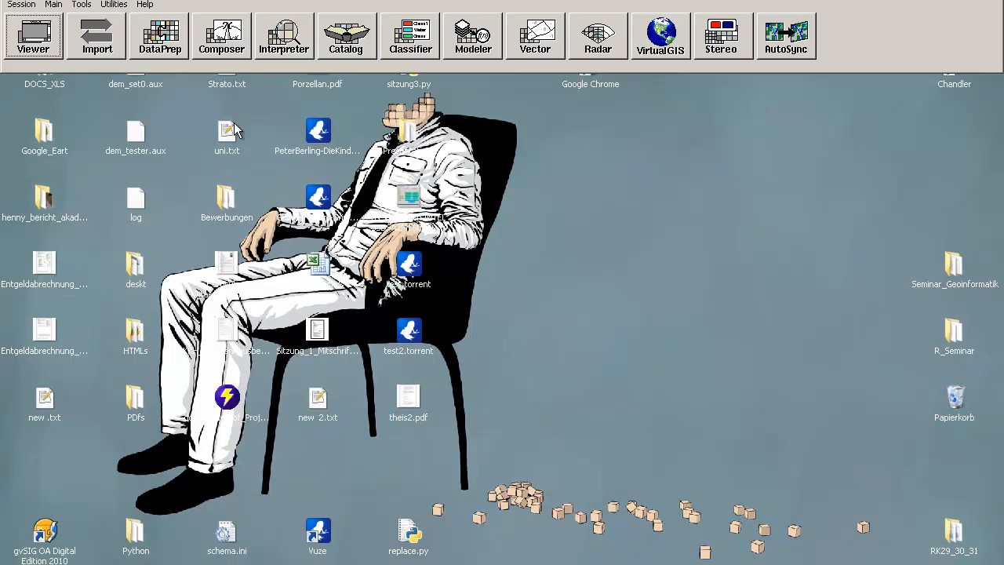
Step: Open a new viewer and start a new model in Model Maker
left_click(28, 47)
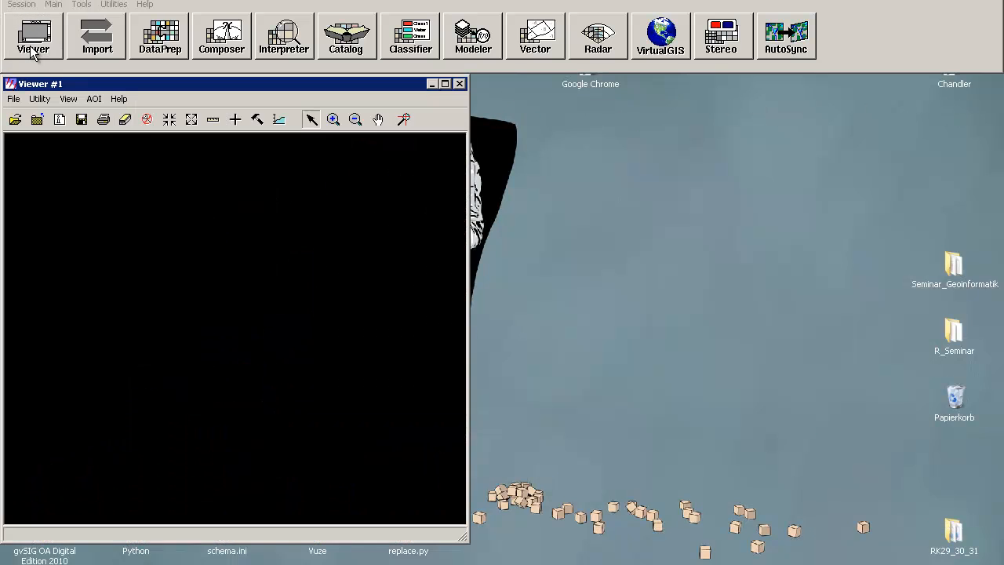
left_click(491, 44)
left_click(483, 107)
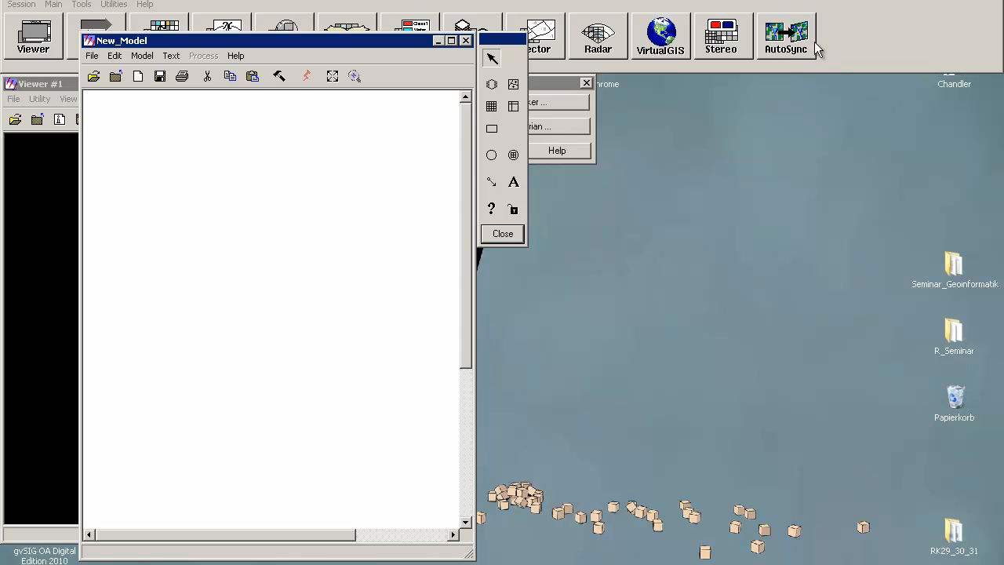
left_click_drag(848, 43, 849, 43)
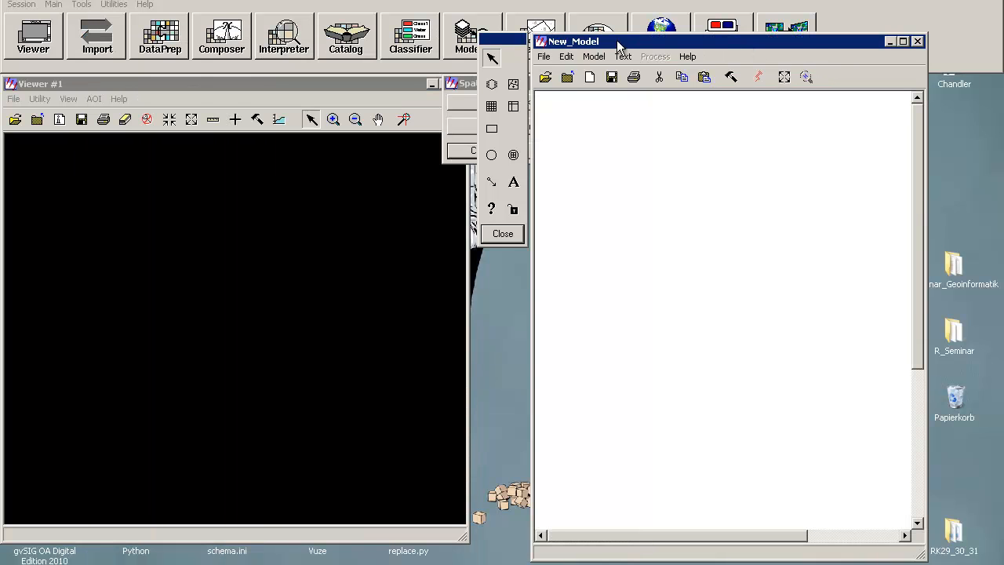
Step: Place an input raster, a function and an output raster in the model
left_click(490, 86)
left_click(583, 156)
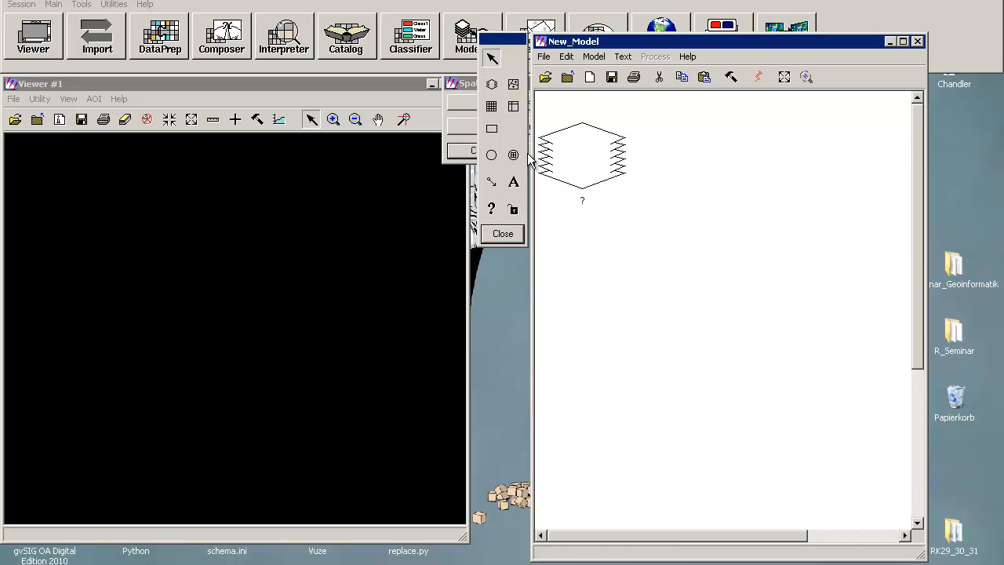
left_click(490, 162)
left_click(740, 247)
left_click(489, 95)
left_click(676, 399)
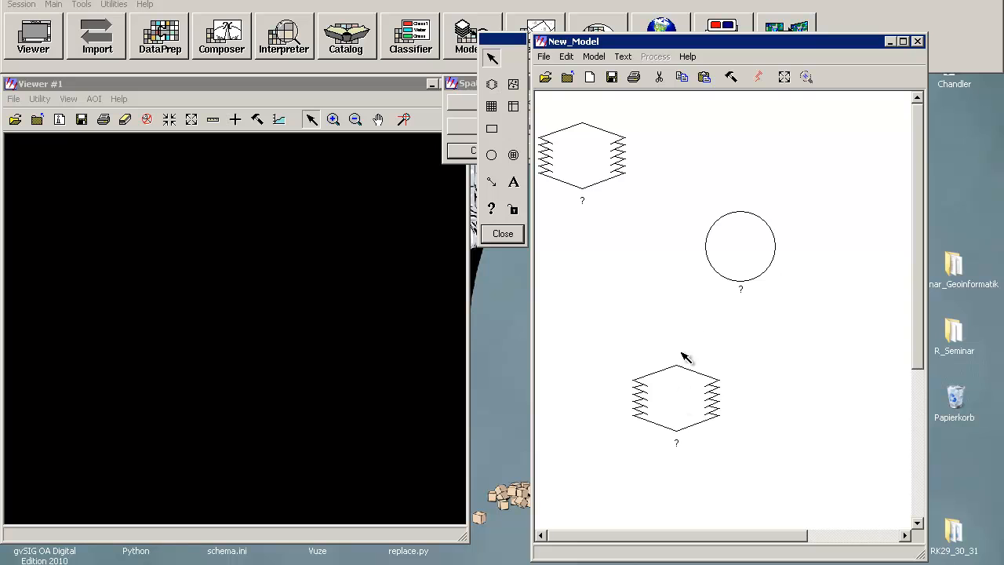
Step: Connect the input raster to the function and the function to the output raster
left_click(494, 182)
left_click_drag(598, 179, 686, 369)
left_click(492, 181)
Step: Set the model's input raster to slope_deg.img from the TOPO_2 folder
double_click(604, 176)
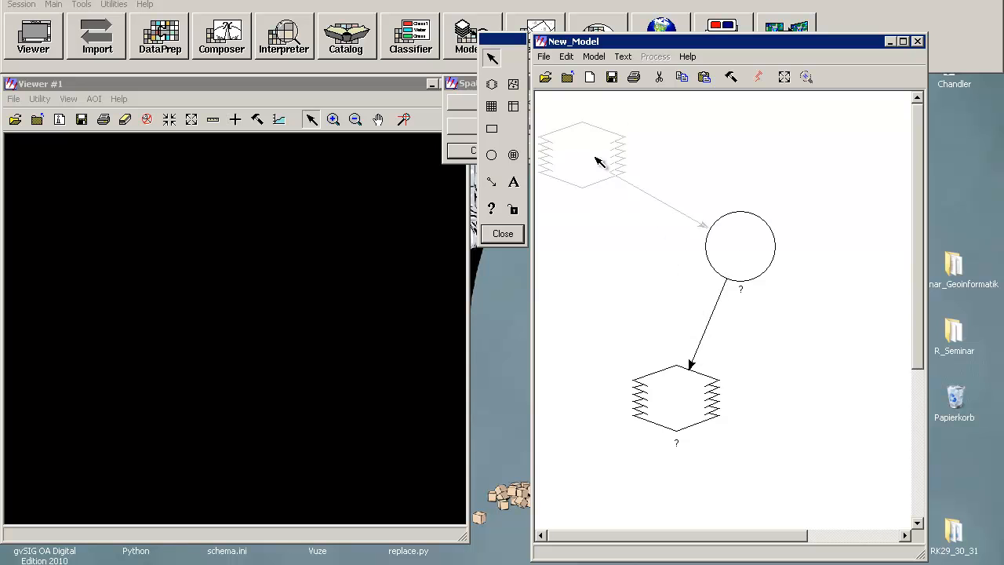
left_click(470, 152)
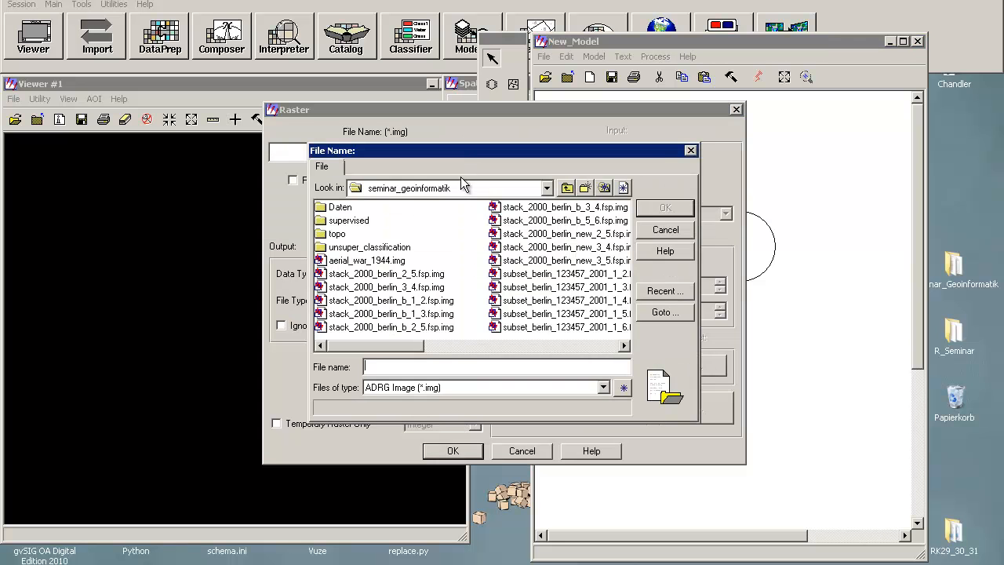
double_click(341, 239)
double_click(337, 208)
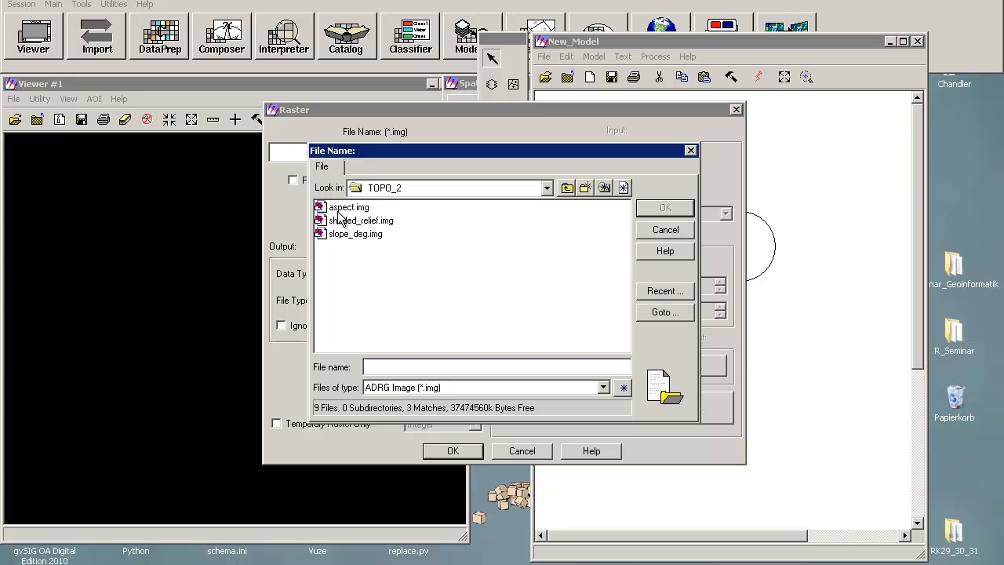
left_click(345, 233)
left_click(663, 209)
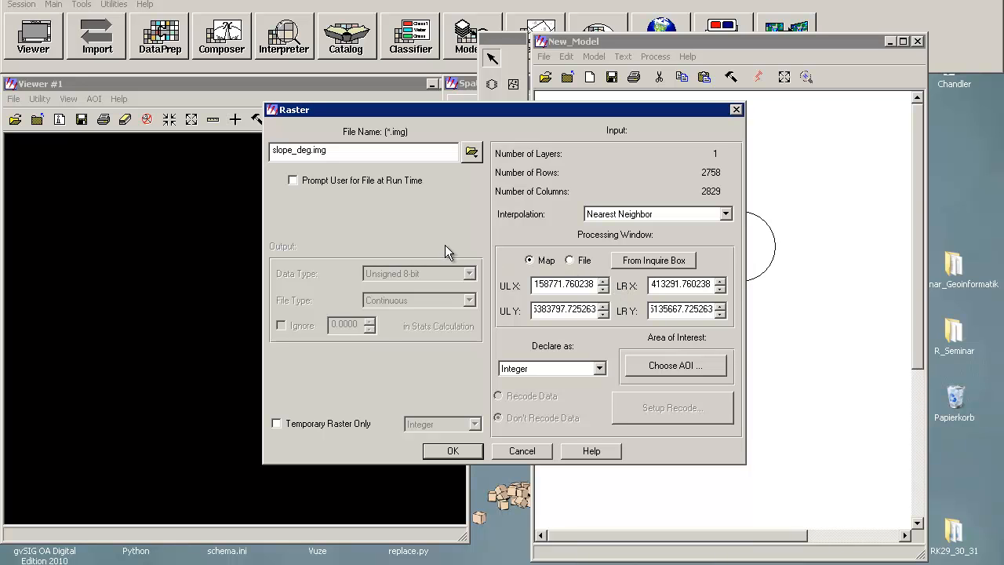
left_click(445, 453)
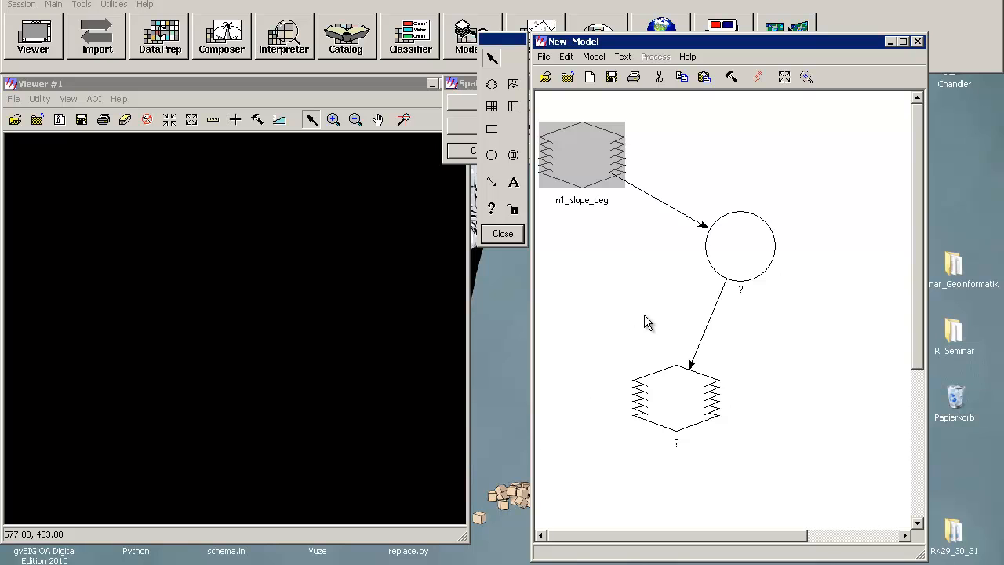
Step: Open the function definition and insert the CONDITIONAL function template
left_click(714, 267)
double_click(714, 267)
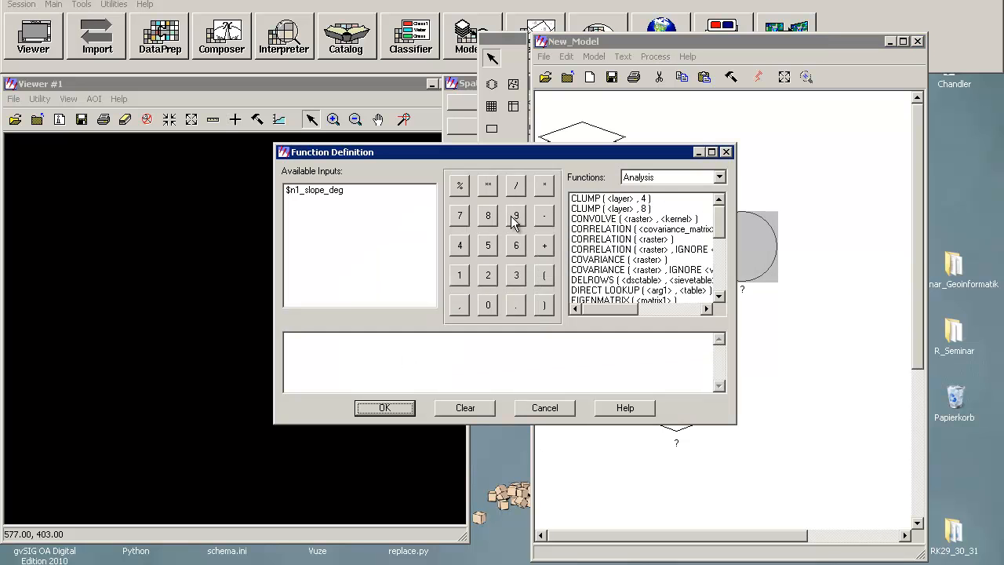
left_click(331, 192)
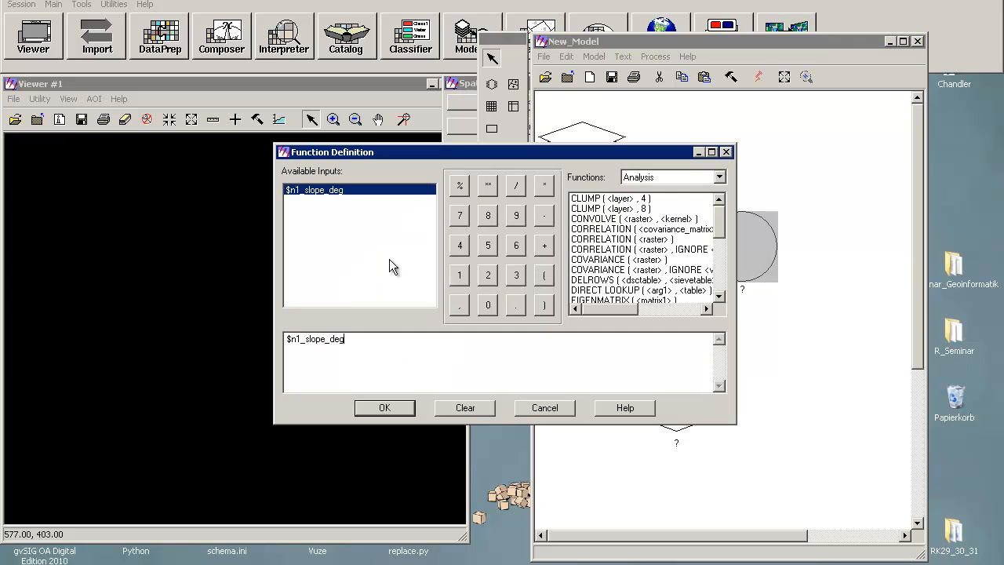
left_click_drag(359, 347, 216, 366)
key("Delete")
left_click(661, 175)
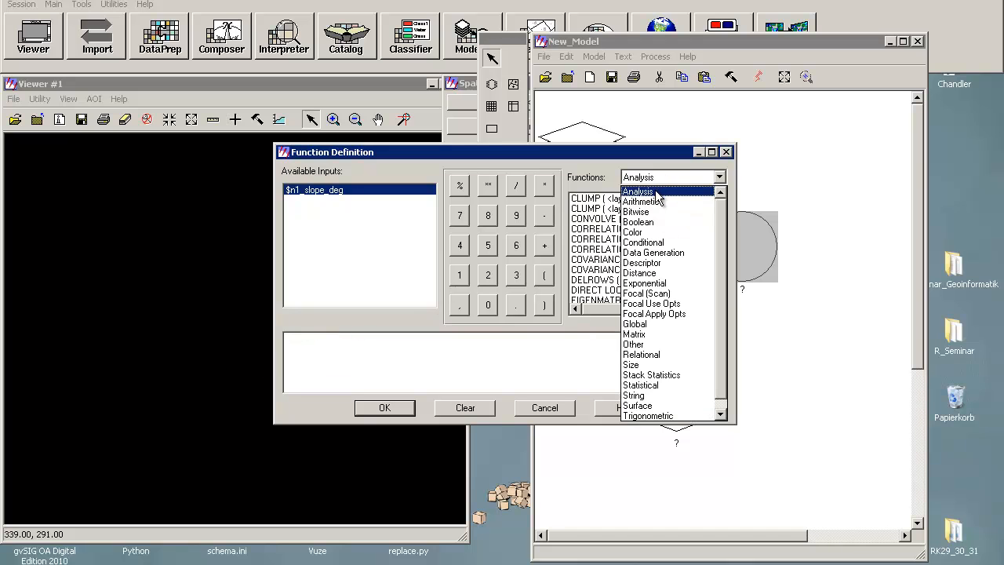
left_click(657, 245)
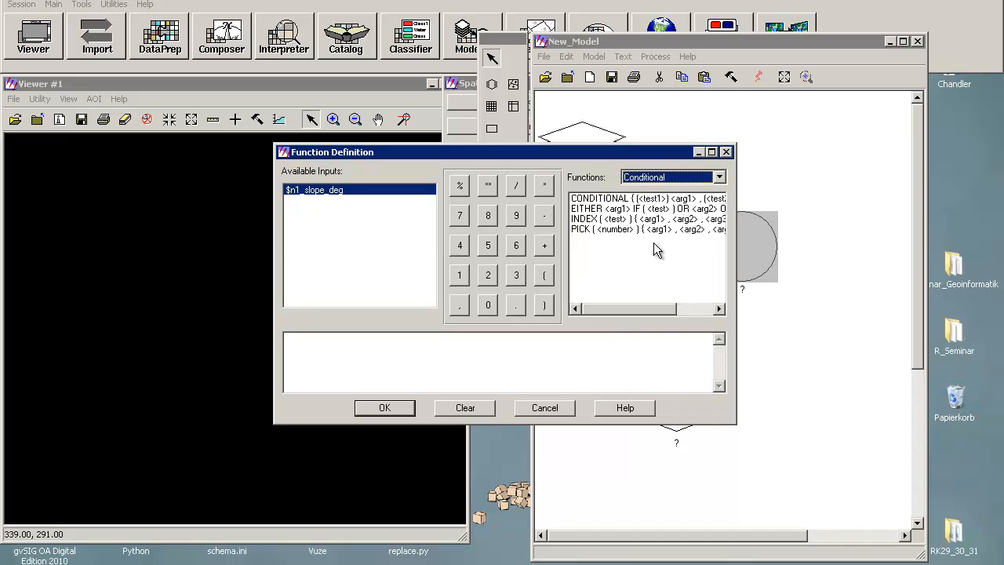
left_click(620, 200)
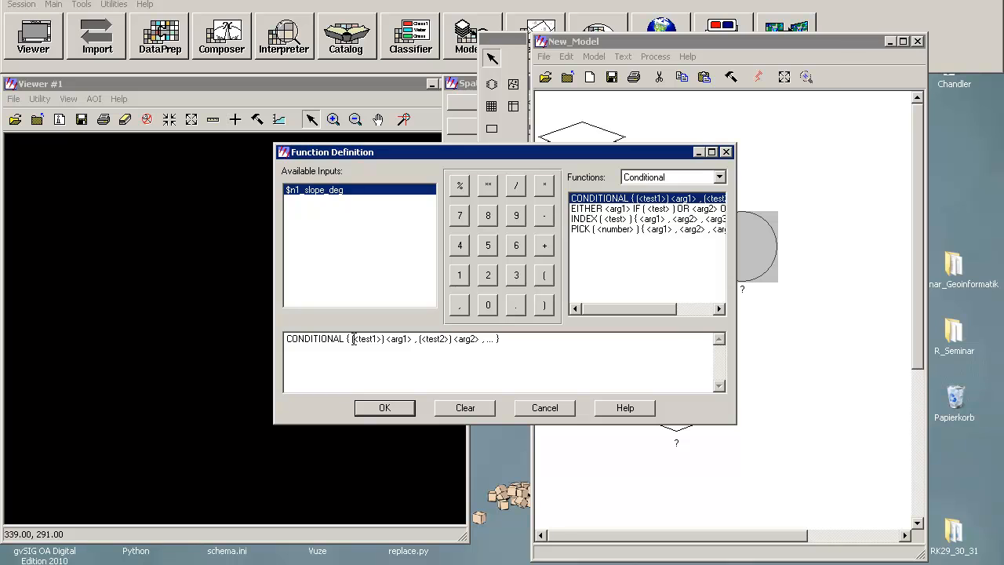
Step: Define the first condition so slopes $n1_slope_deg <= 15 get value 0
left_click_drag(351, 339, 381, 339)
left_click_drag(384, 338, 438, 338)
left_click(381, 339)
key("BackSpace")
key("BackSpace")
key("BackSpace")
key("BackSpace")
key("BackSpace")
key("BackSpace")
key("BackSpace")
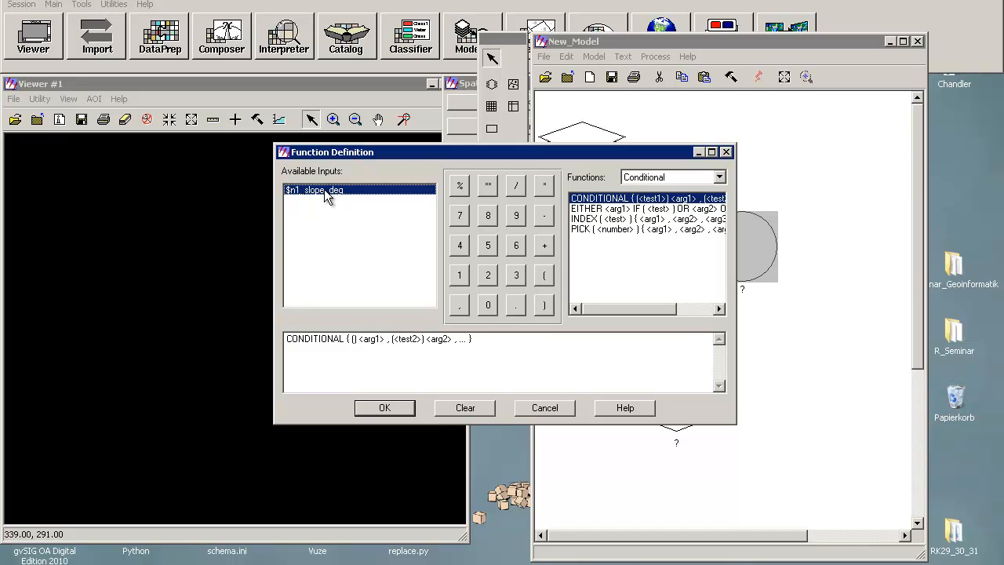
double_click(326, 190)
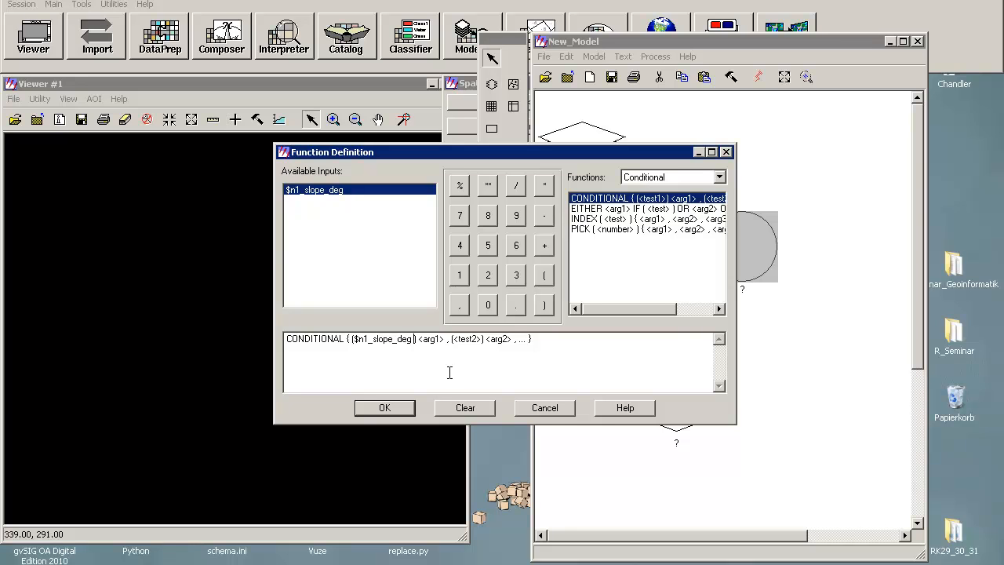
type("<= 25 )")
left_click(353, 338)
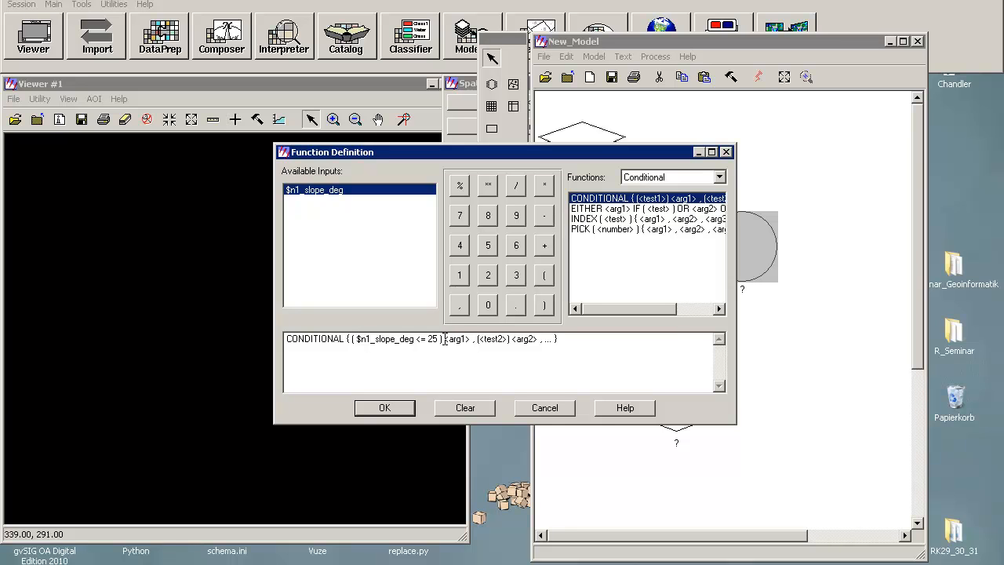
key("Delete")
key("Delete")
key("Delete")
key("Delete")
key("Delete")
key("Delete")
type("0")
double_click(432, 338)
type("15")
left_click_drag(457, 339, 487, 339)
type("0")
Step: Write the second condition as $n1_slope_deg > 15 AND <= 30
left_click(315, 189)
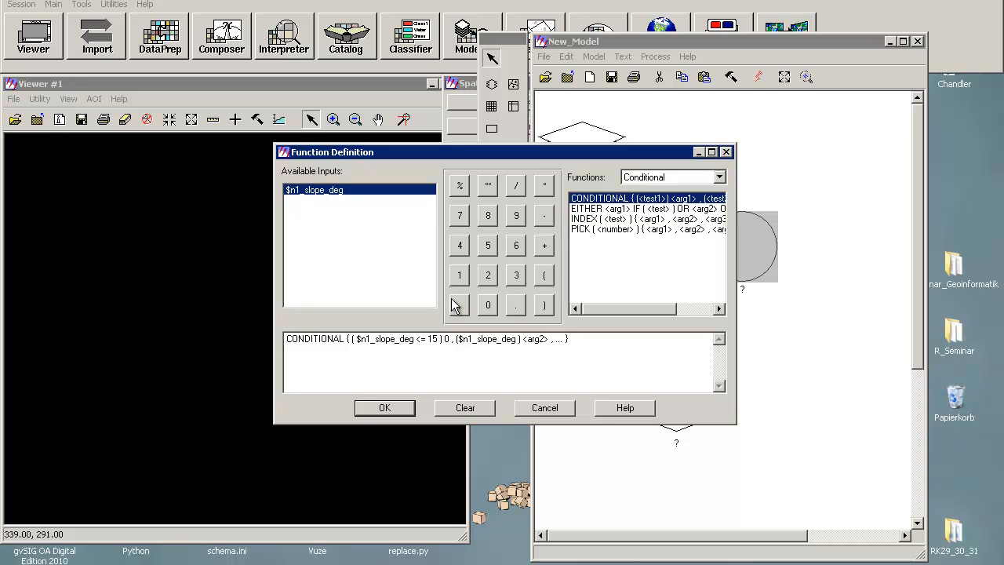
type("<")
key("BackSpace")
key("BackSpace")
type("> 15 AND <= 30")
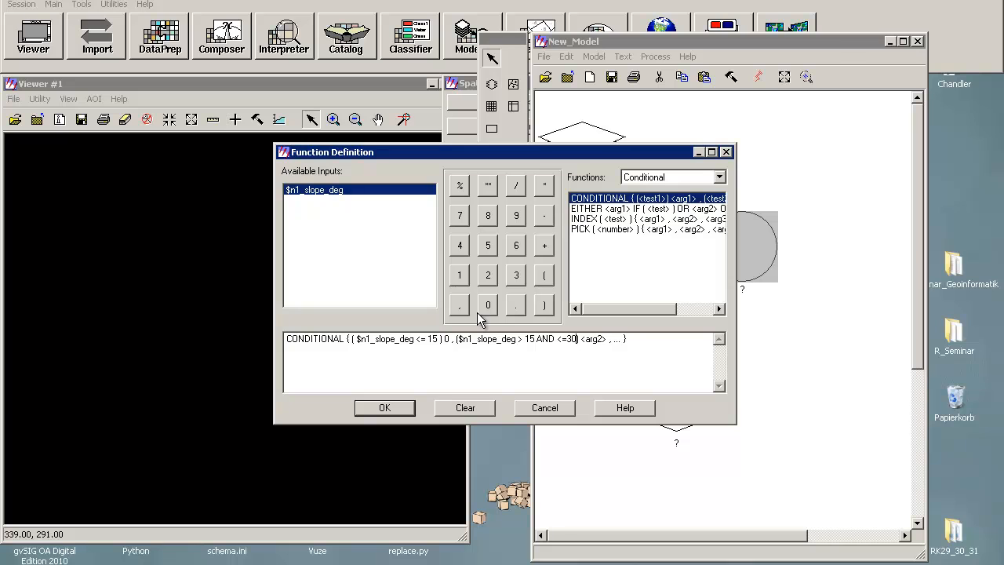
key("Right")
key("Right")
left_click(459, 339)
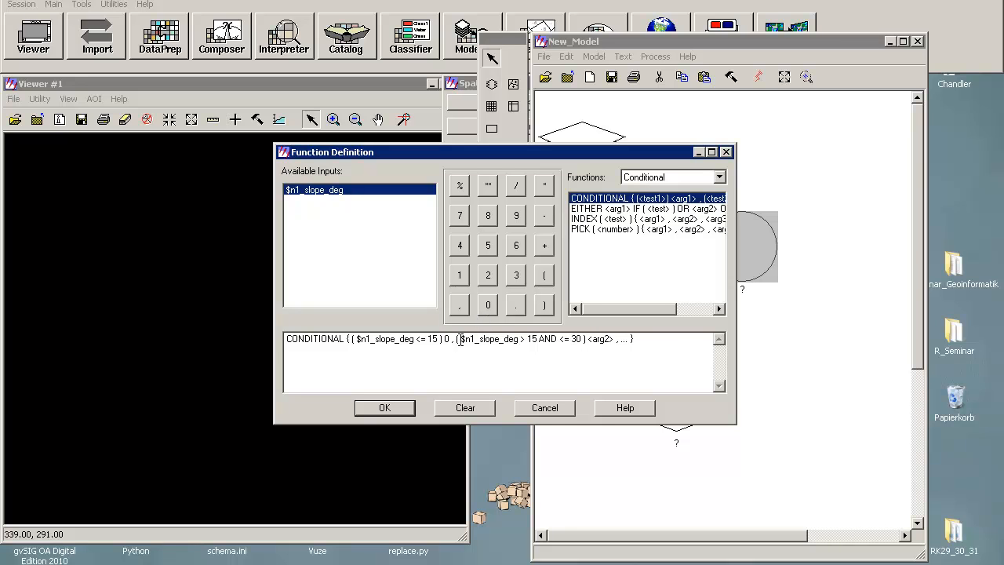
Step: Assign 1 to the second class, add ( $n1_slope_deg > 30 ) with value 2, and confirm the function
left_click_drag(436, 339, 589, 338)
left_click(594, 338)
type("1")
left_click_drag(599, 338, 608, 339)
type("(")
left_click(344, 189)
type(")")
type(">30 )2")
left_click_drag(357, 338, 410, 343)
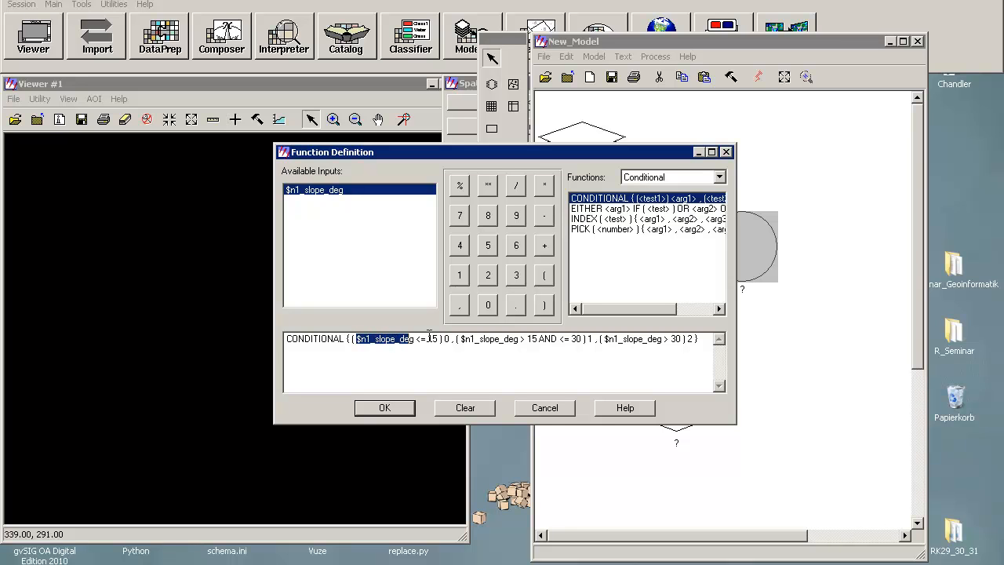
left_click(429, 338)
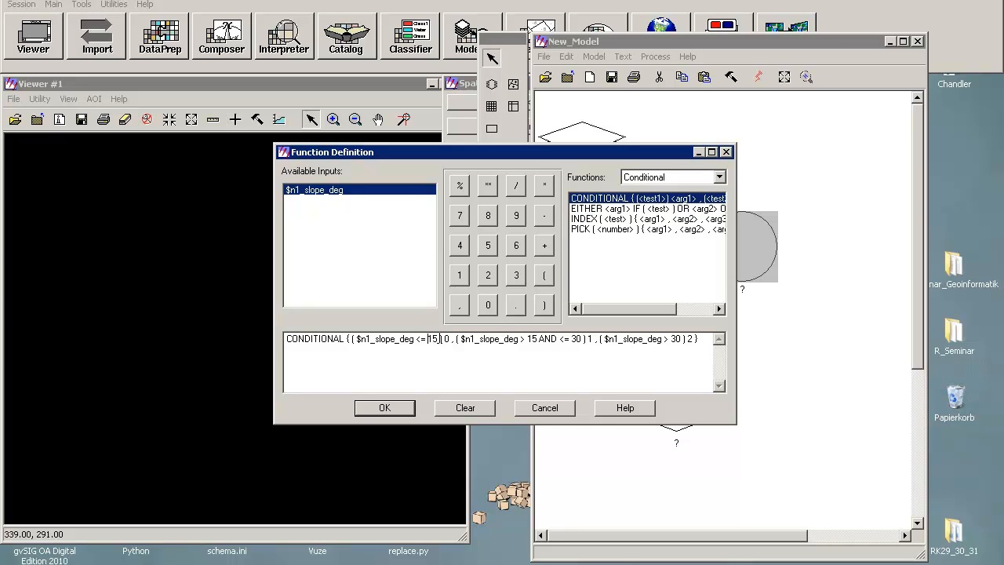
double_click(444, 339)
left_click(382, 407)
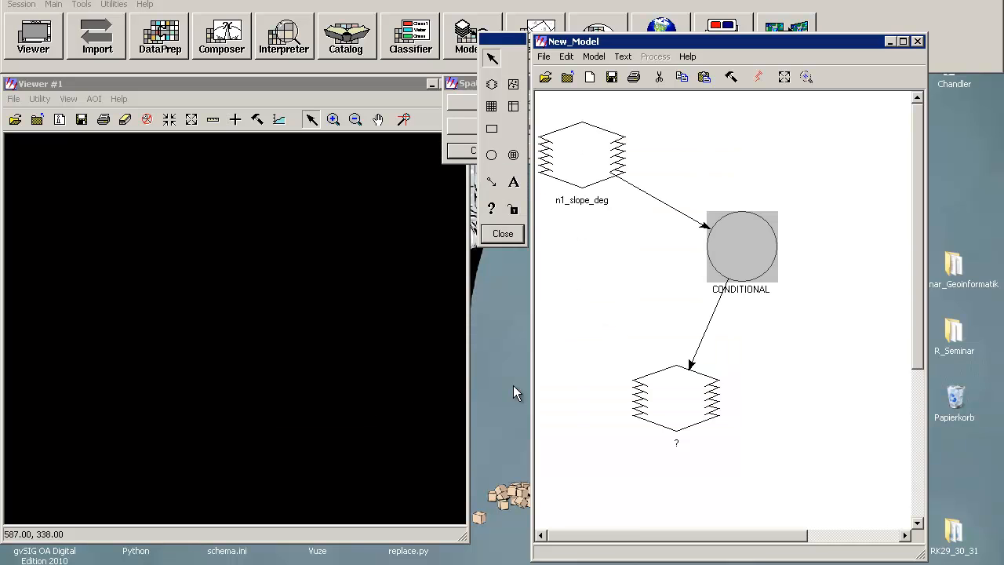
Step: Set the model's output raster file name to classified_slope_3classes.img
double_click(630, 398)
left_click(471, 153)
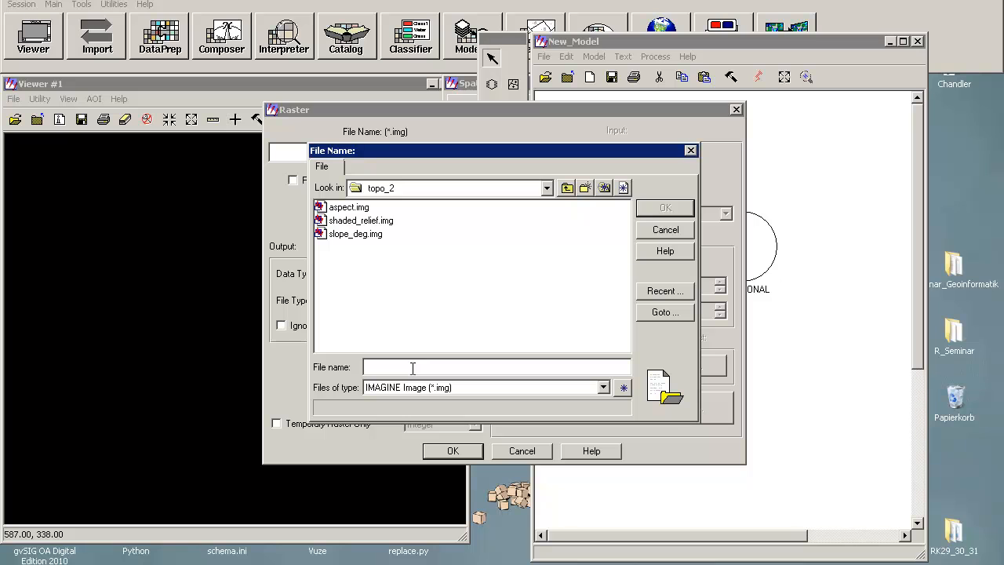
type("s")
key("BackSpace")
type("classified_slope_3classes.img")
left_click(664, 206)
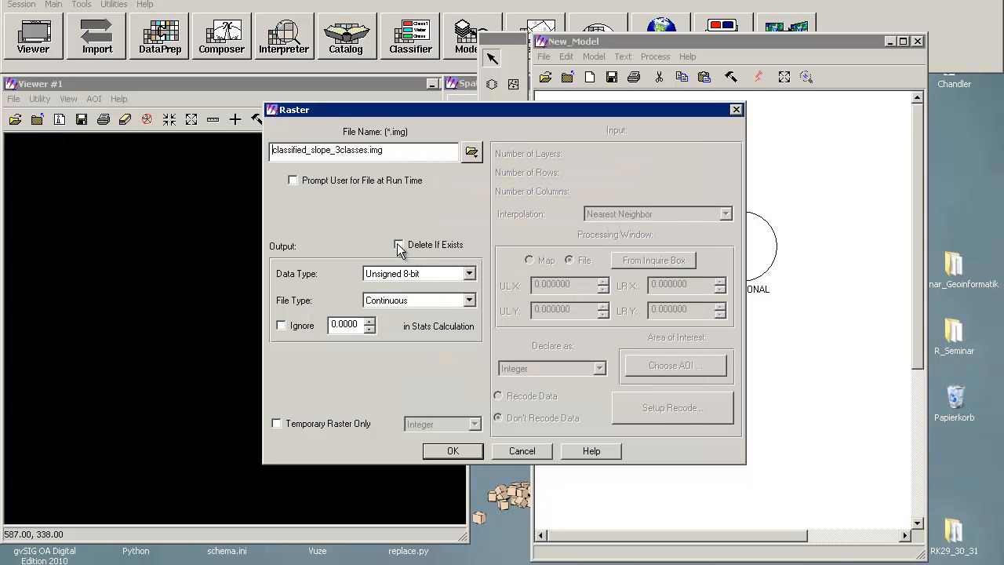
Step: Set the output raster's data type to Unsigned 2-bit and its file type to Thematic, then confirm
left_click(402, 276)
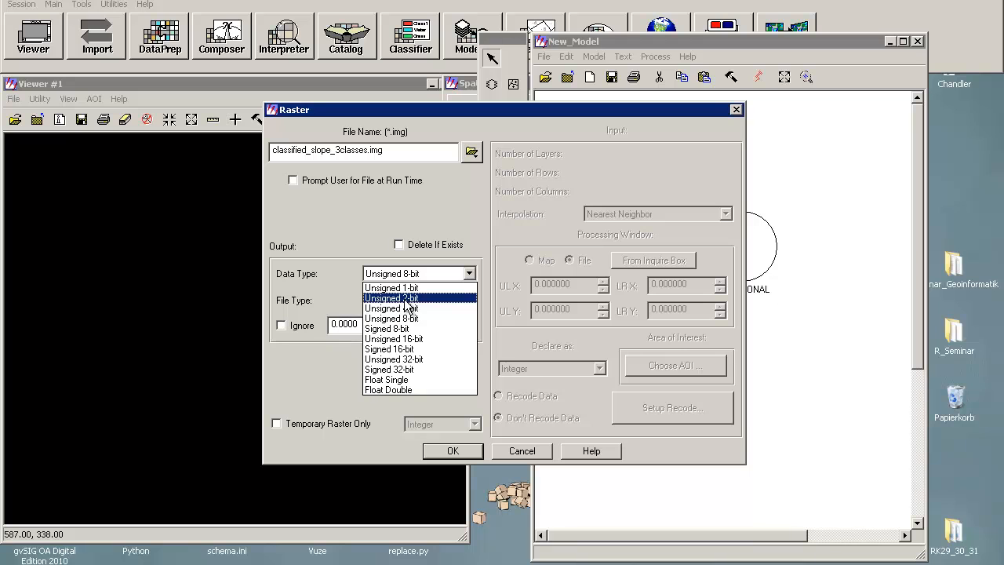
left_click(404, 288)
left_click(400, 276)
left_click(411, 298)
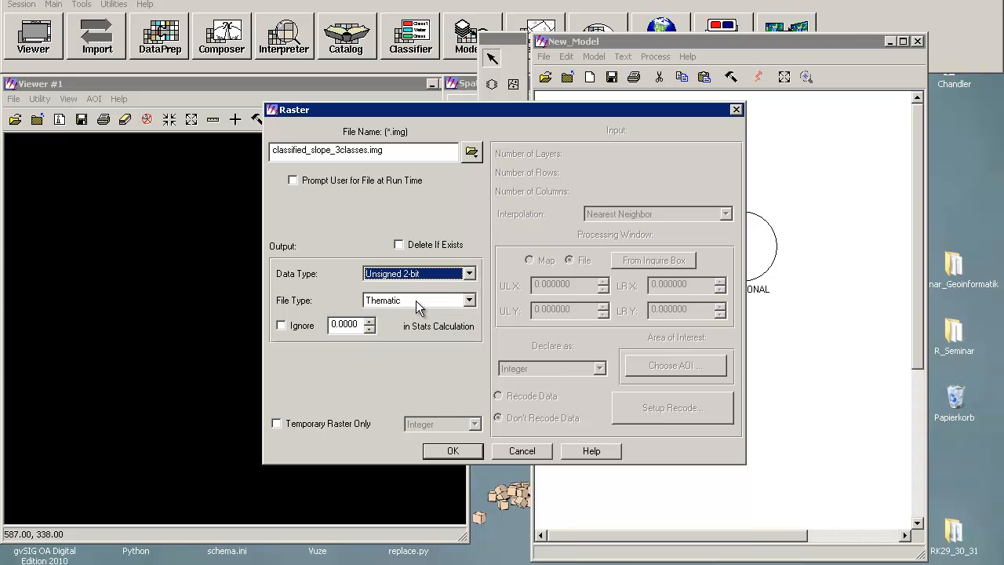
left_click(416, 301)
left_click(408, 303)
left_click(399, 301)
left_click(396, 315)
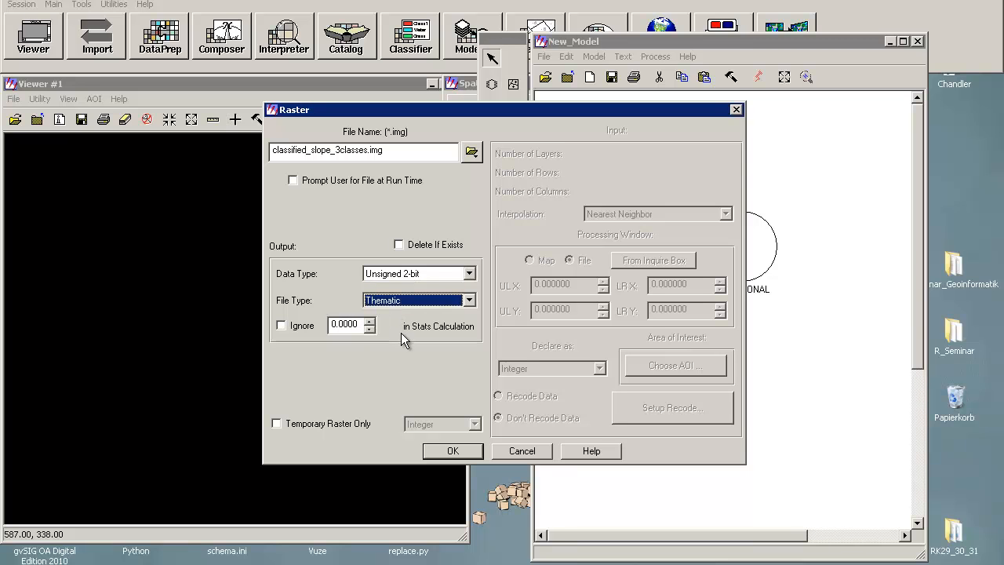
left_click(403, 299)
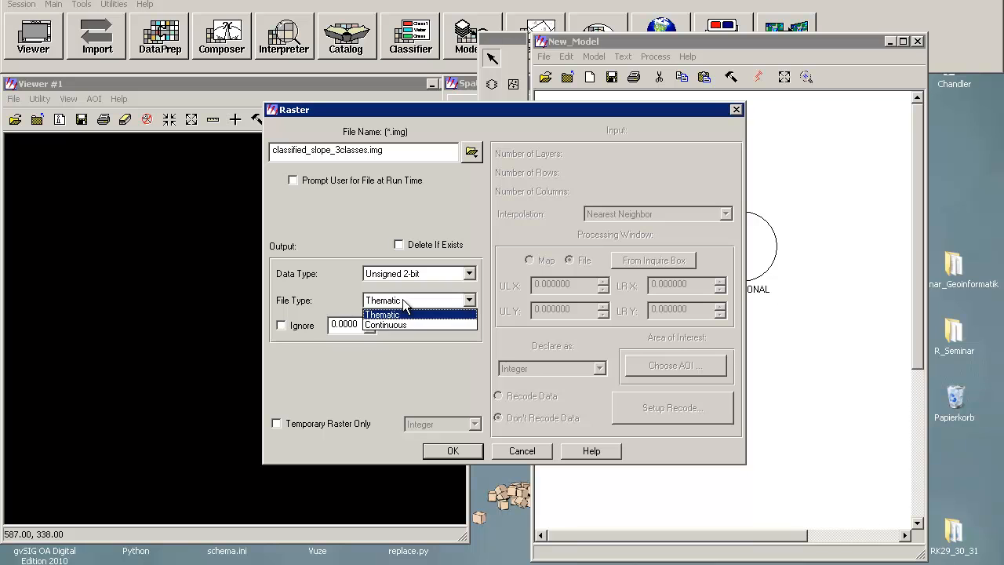
left_click(400, 315)
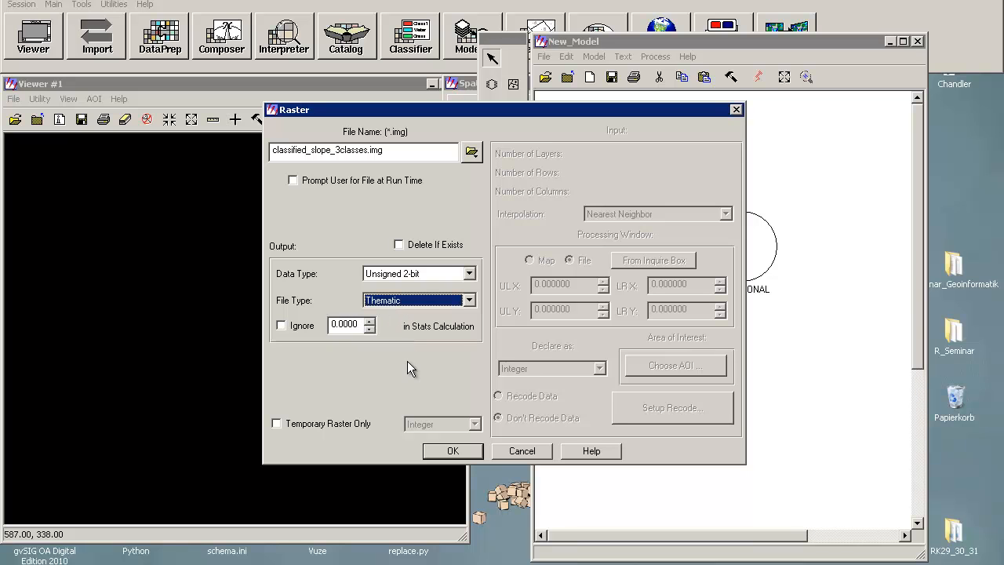
left_click(448, 451)
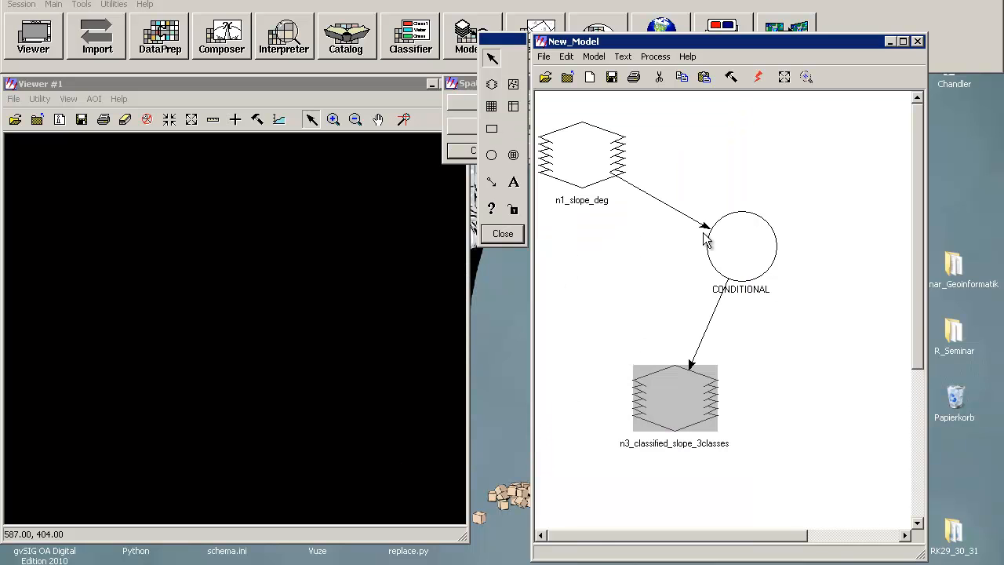
Step: Try to run the model, then close the error and progress dialogs
left_click(758, 77)
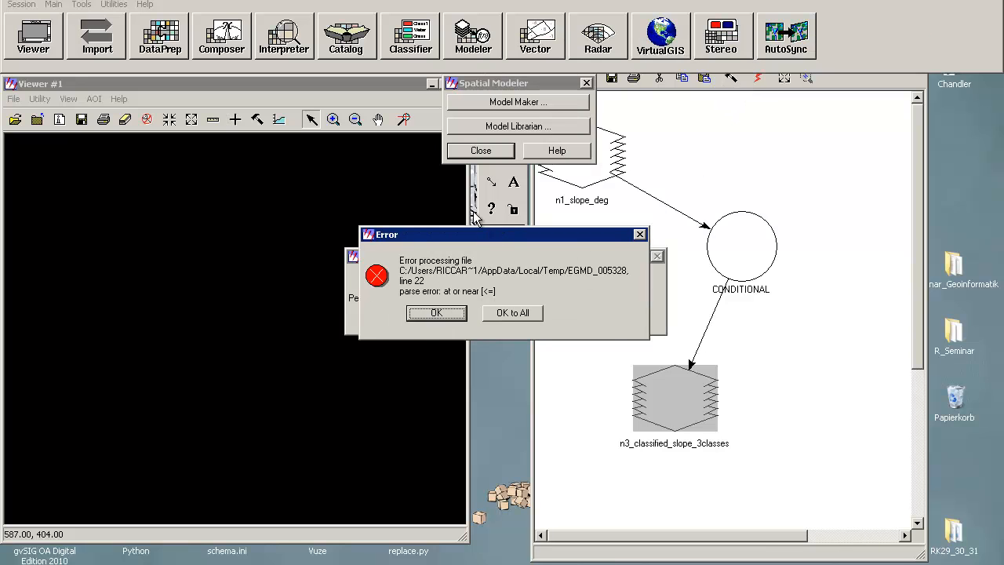
left_click_drag(489, 236, 448, 179)
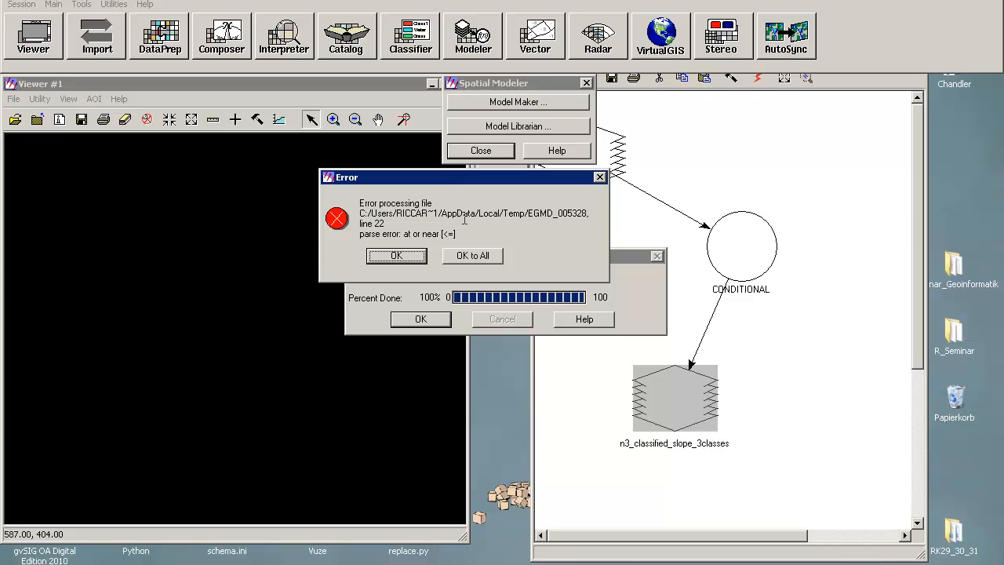
left_click(396, 260)
left_click_drag(403, 233, 464, 229)
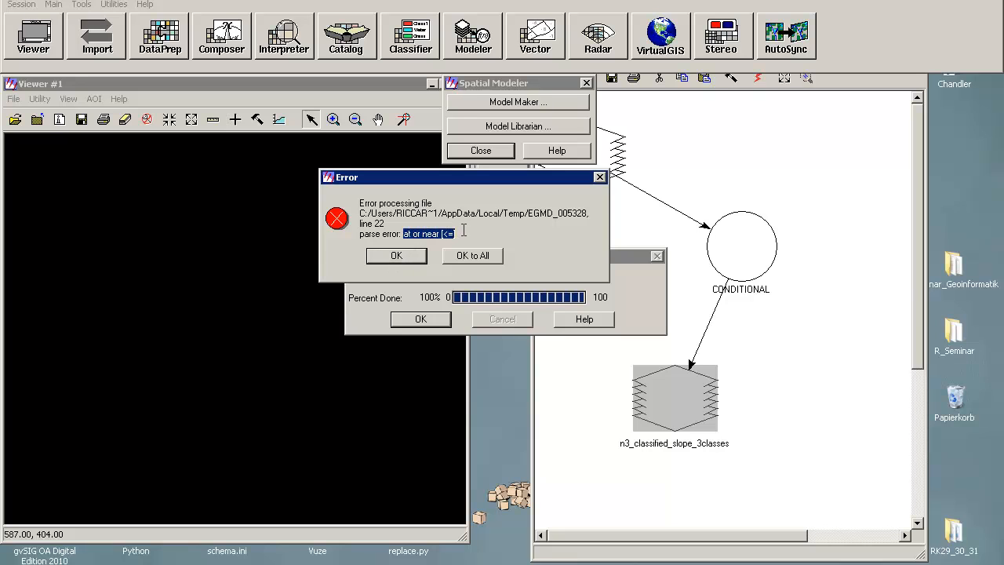
left_click(453, 234)
left_click_drag(445, 234, 455, 233)
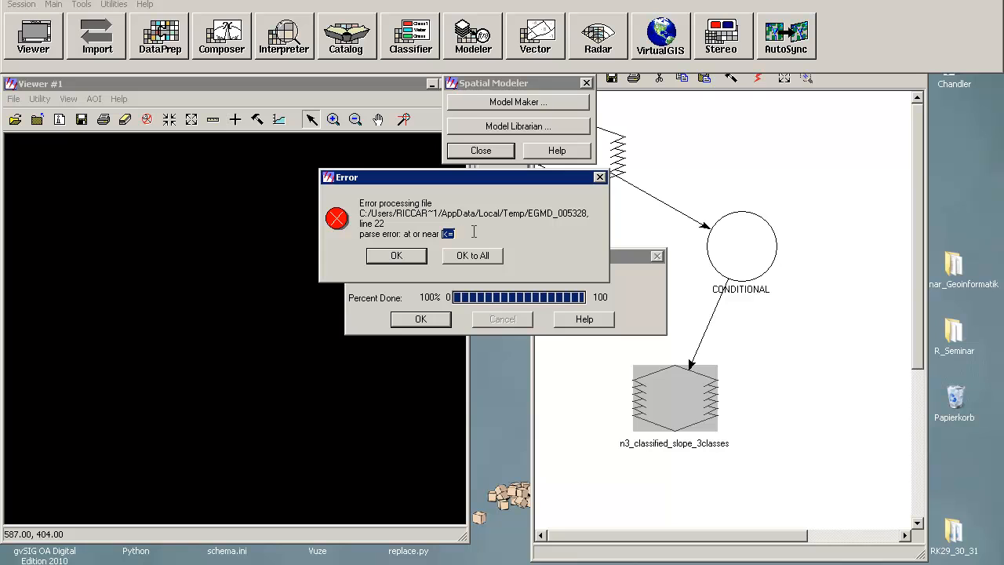
left_click(397, 255)
left_click(420, 318)
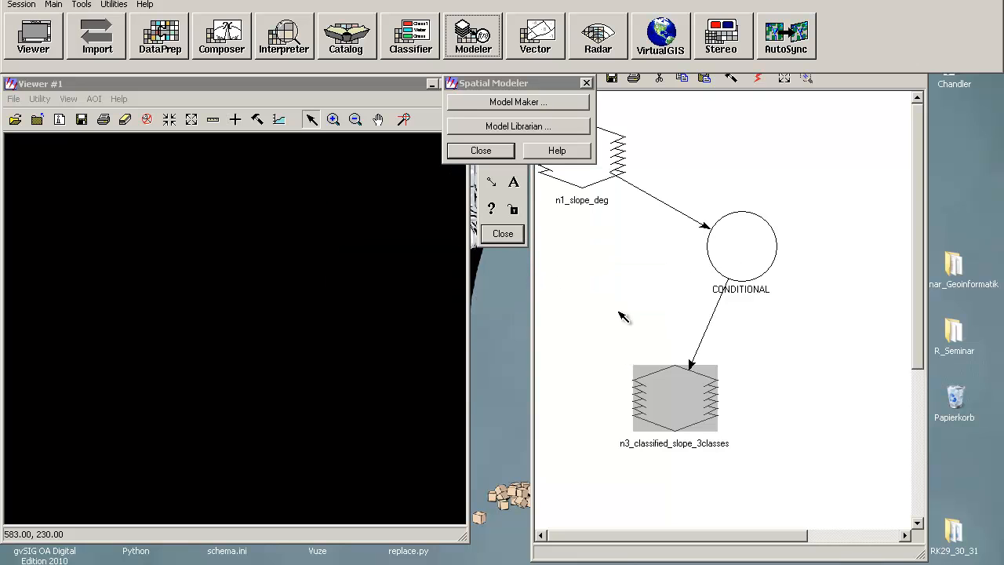
Step: Reopen the CONDITIONAL function definition and retype the AND operator in the second condition
double_click(770, 254)
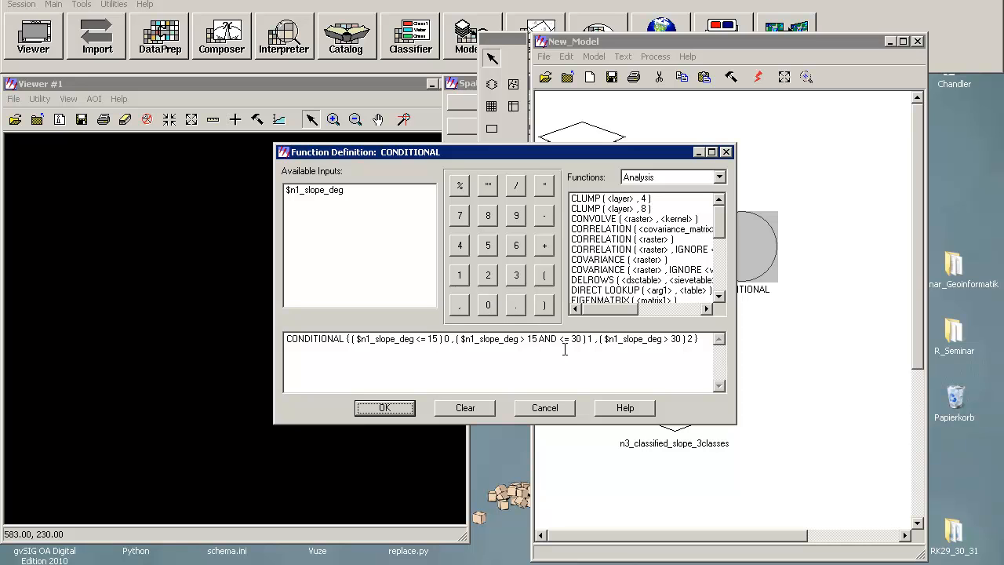
left_click(538, 338)
left_click(569, 338)
key("BackSpace")
key("BackSpace")
type("nd")
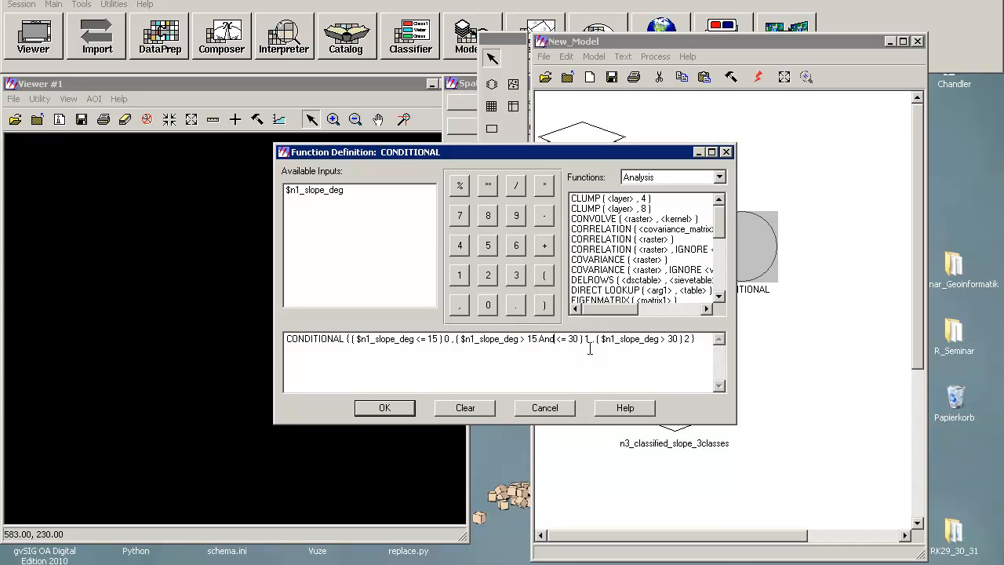
key("BackSpace")
key("BackSpace")
type("ND")
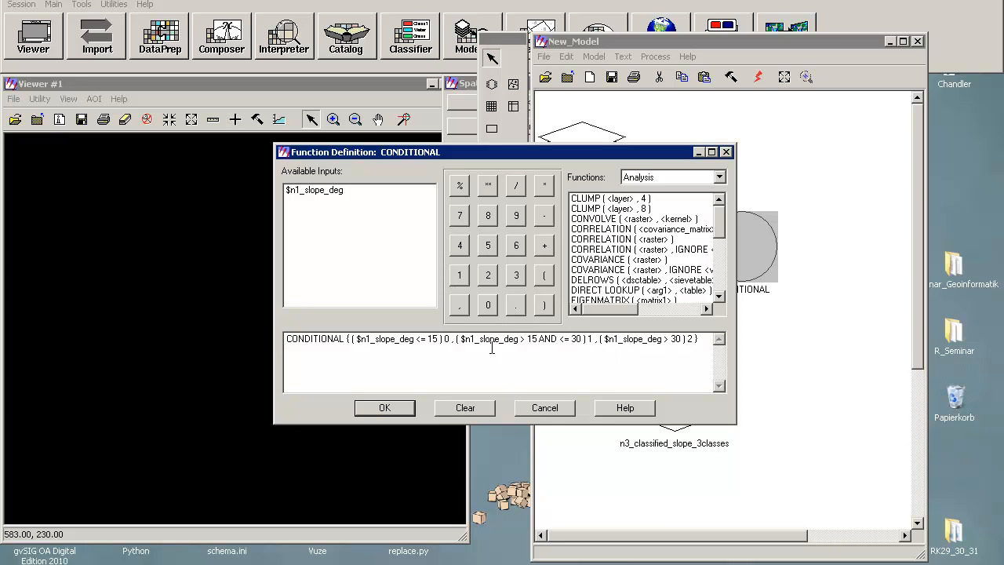
Step: Retype the <= operator in the first condition, $n1_slope_deg <= 15
left_click(416, 342)
key("BackSpace")
key("BackSpace")
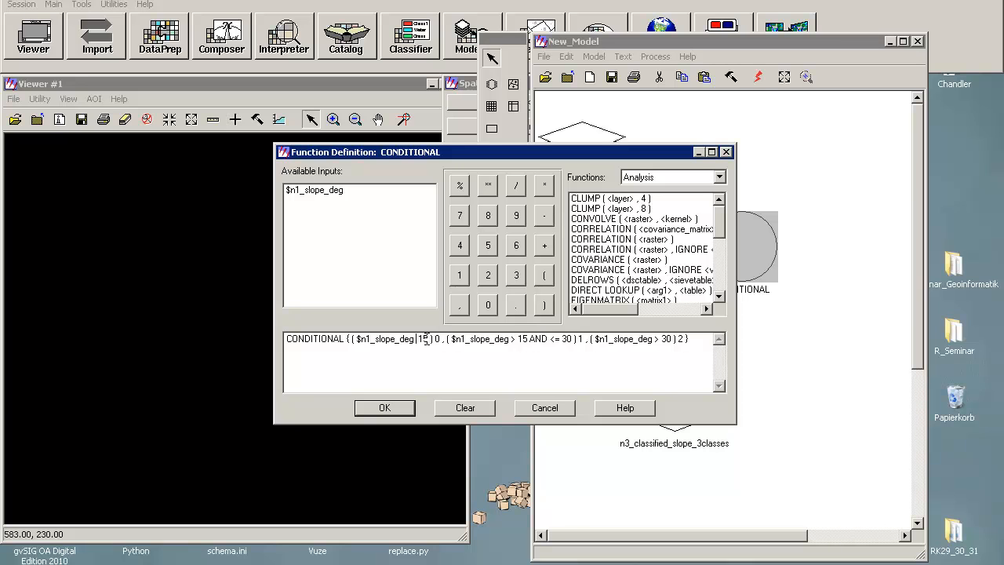
left_click(637, 178)
left_click(628, 221)
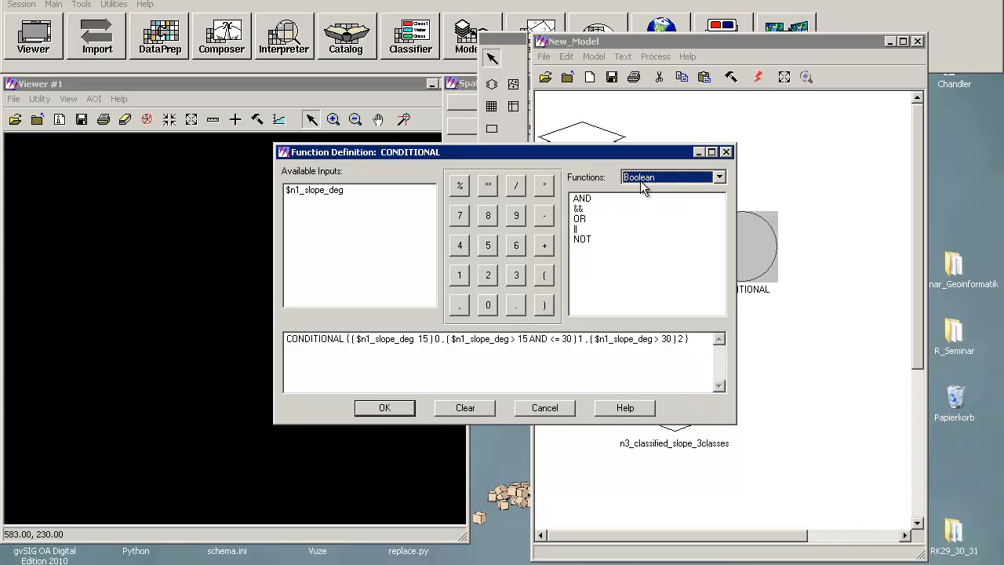
left_click(640, 180)
left_click(643, 200)
left_click(650, 182)
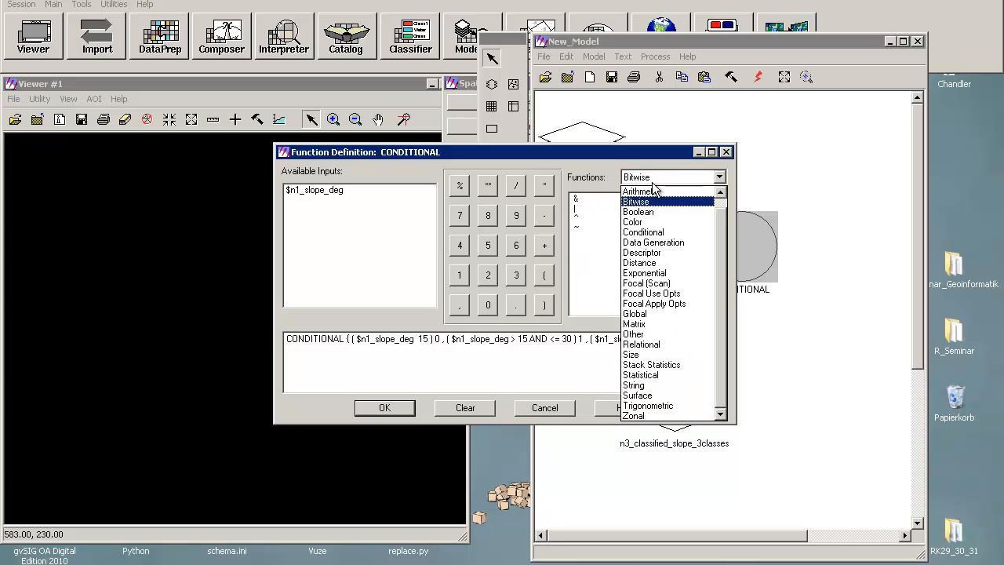
left_click(674, 191)
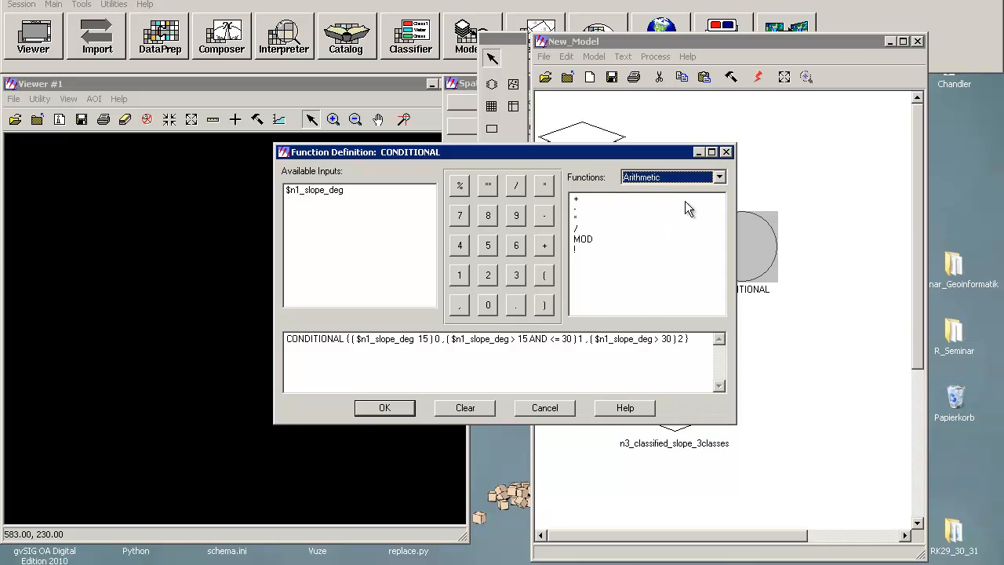
left_click(668, 177)
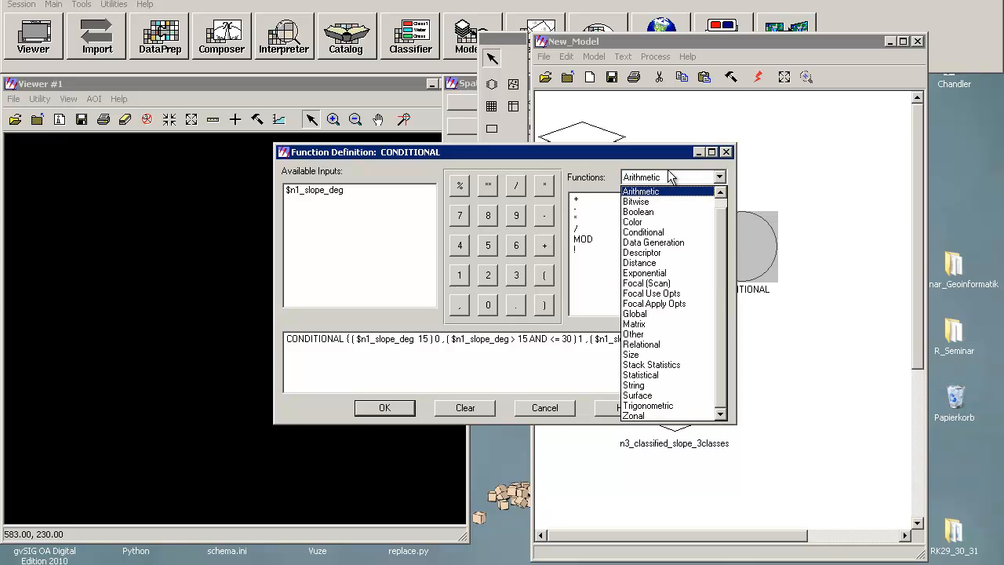
left_click(659, 344)
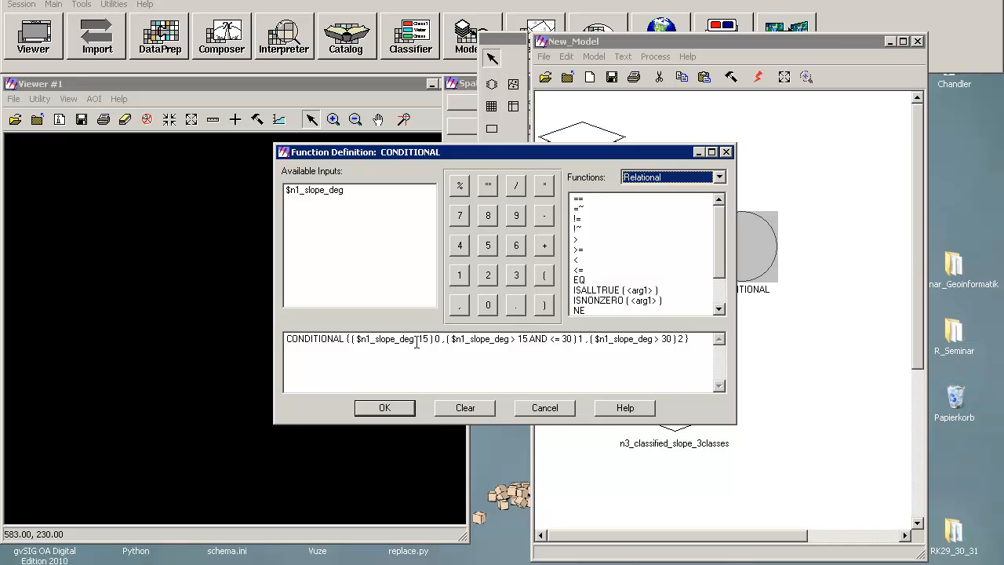
left_click_drag(415, 342, 429, 343)
key("Left")
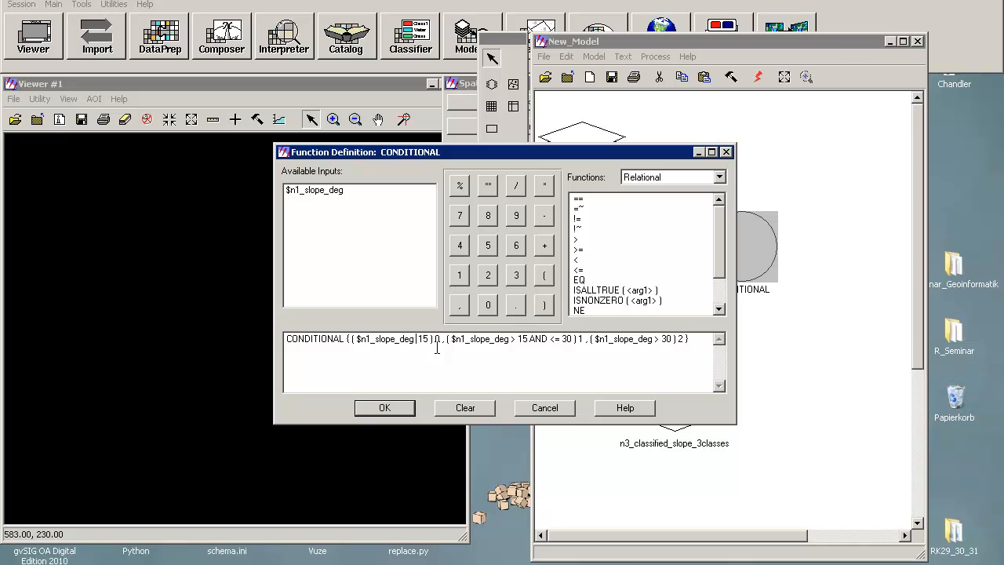
type("<=")
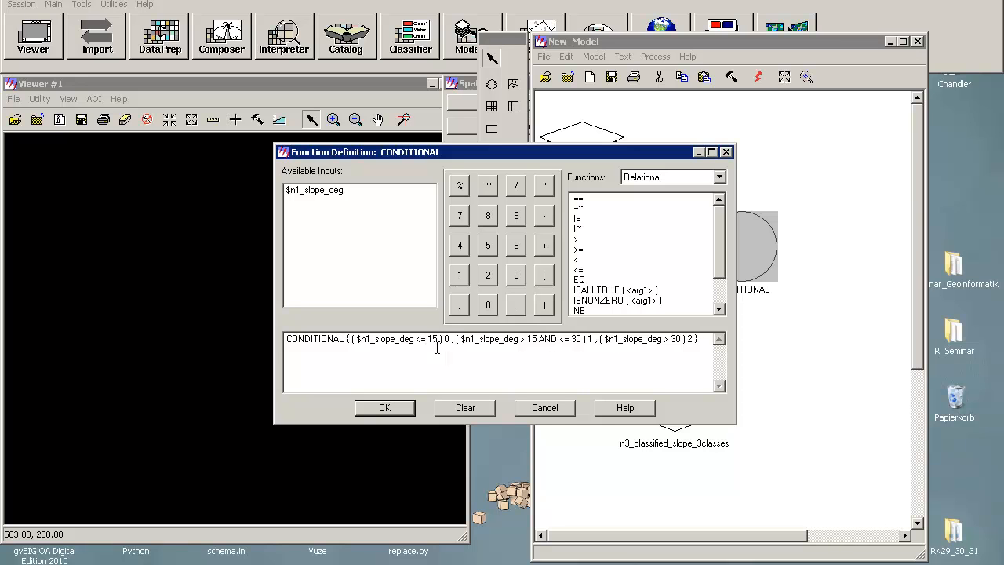
Step: Insert $n1_slope_deg after AND so the second condition reads $n1_slope_deg > 15 AND $n1_slope_deg <= 30
left_click(560, 338)
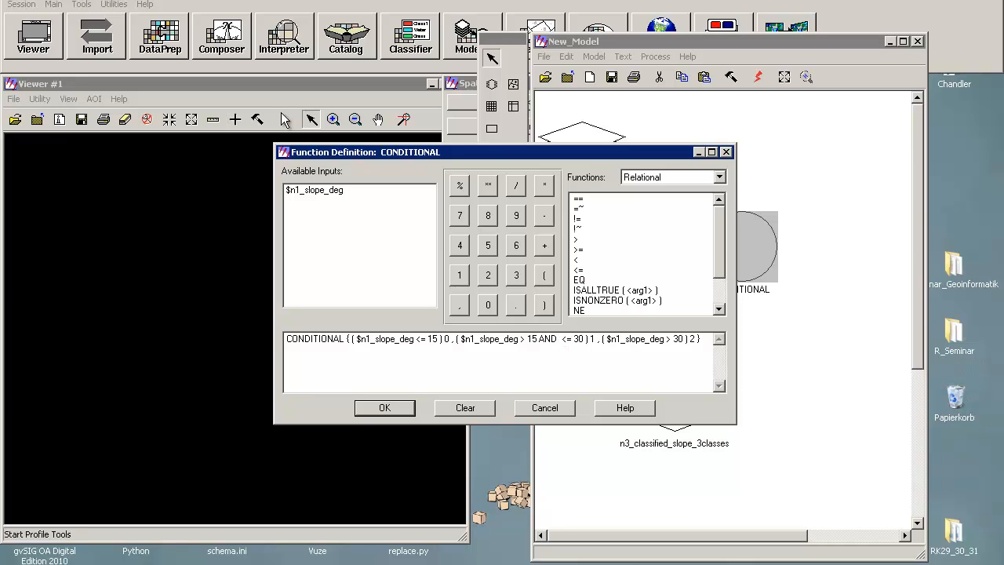
double_click(321, 191)
left_click_drag(557, 339, 499, 339)
left_click_drag(469, 339, 548, 352)
left_click(554, 338)
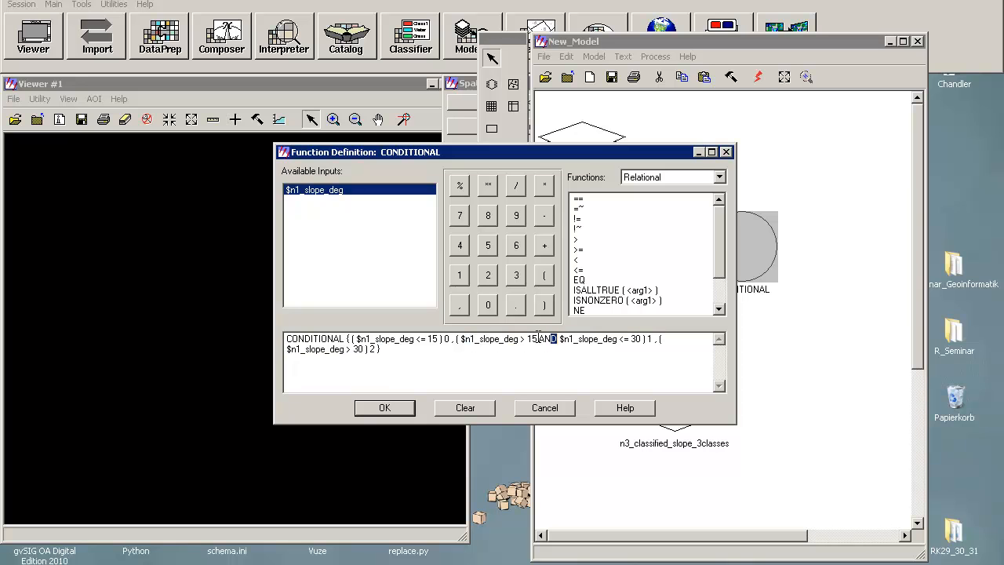
left_click_drag(619, 339, 645, 340)
left_click_drag(560, 339, 617, 339)
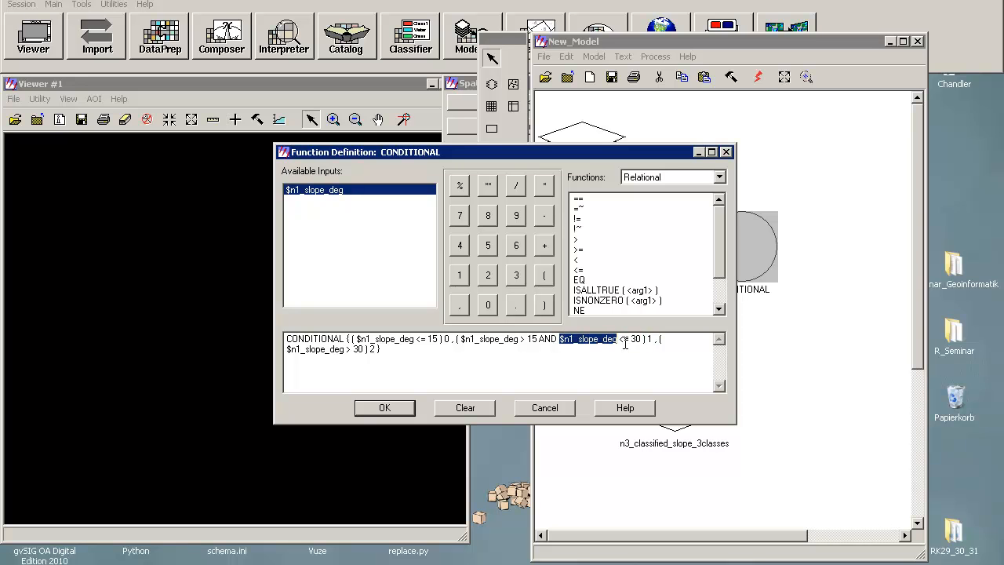
left_click(625, 343)
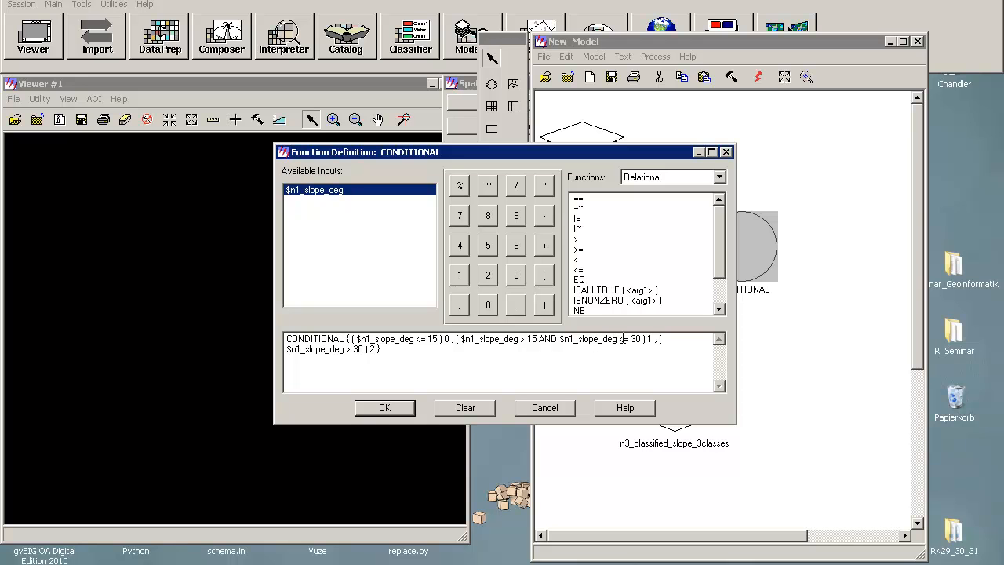
Step: Confirm the function definition, run the model, and close the finished job dialog
left_click(363, 410)
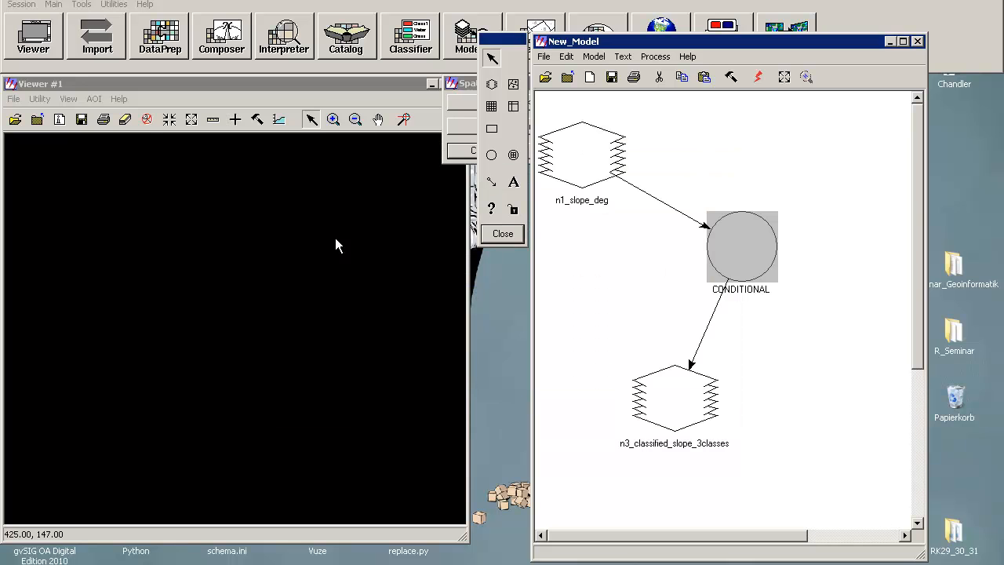
left_click(757, 76)
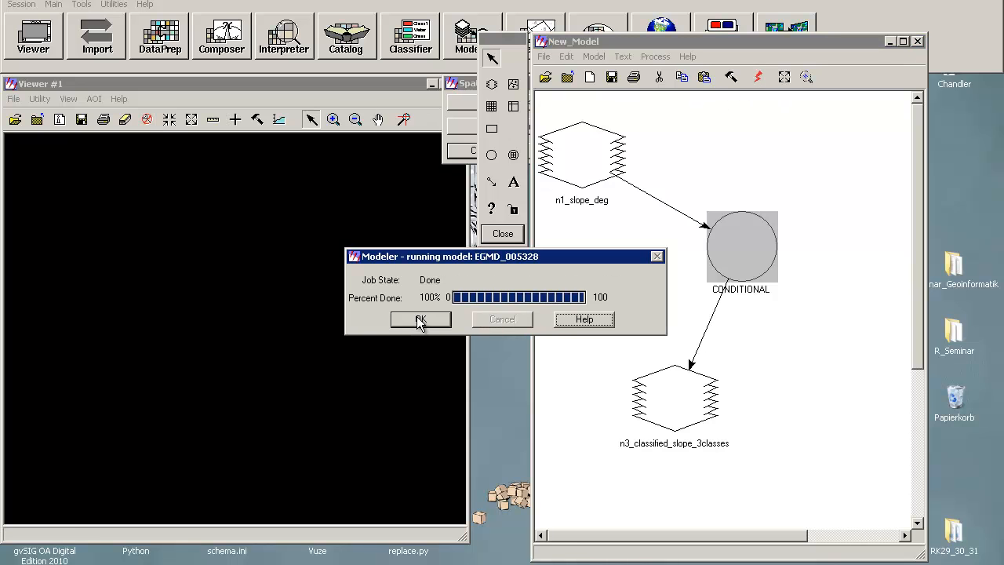
left_click(420, 319)
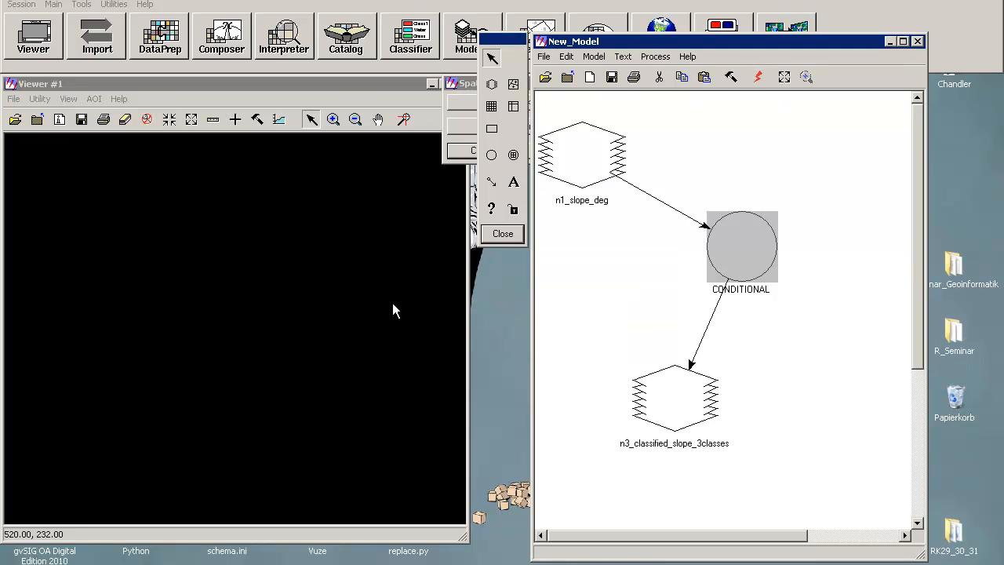
Step: Open classified_slope_3classes.img in the viewer
left_click(15, 119)
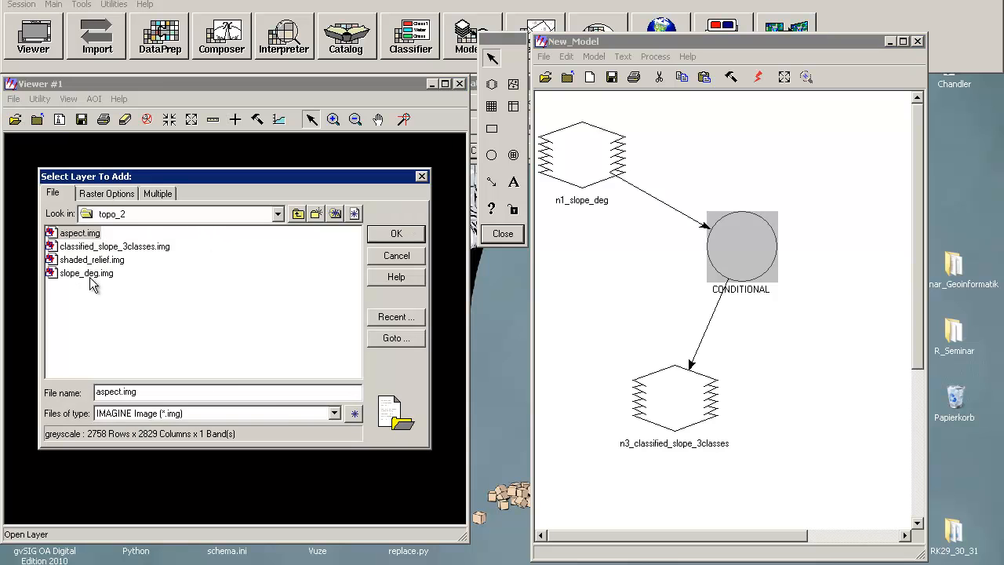
left_click(94, 246)
left_click(397, 233)
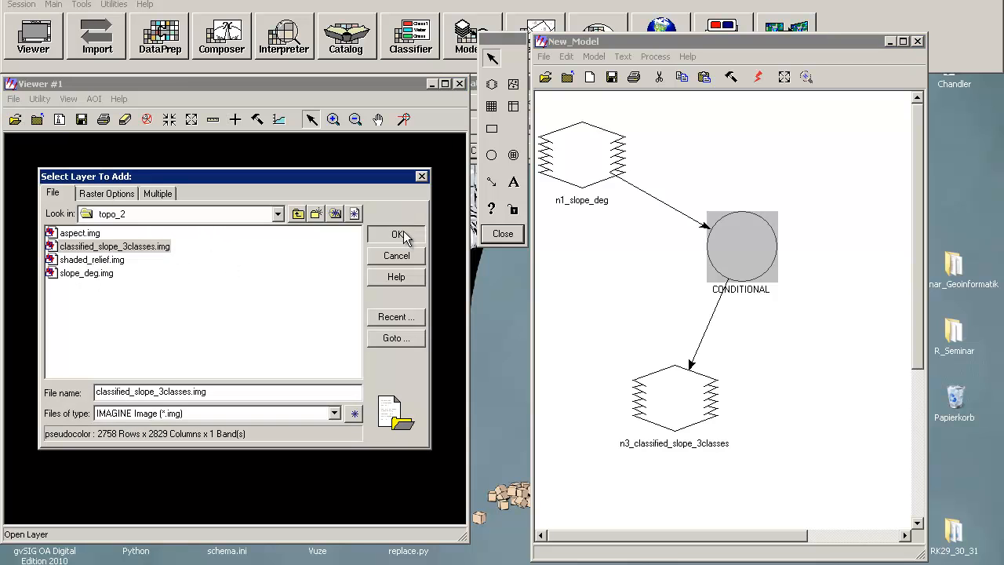
Step: Examine the classified slope image by zooming out and then into a region of it
left_click(355, 119)
left_click(330, 337)
left_click(310, 389)
left_click(280, 420)
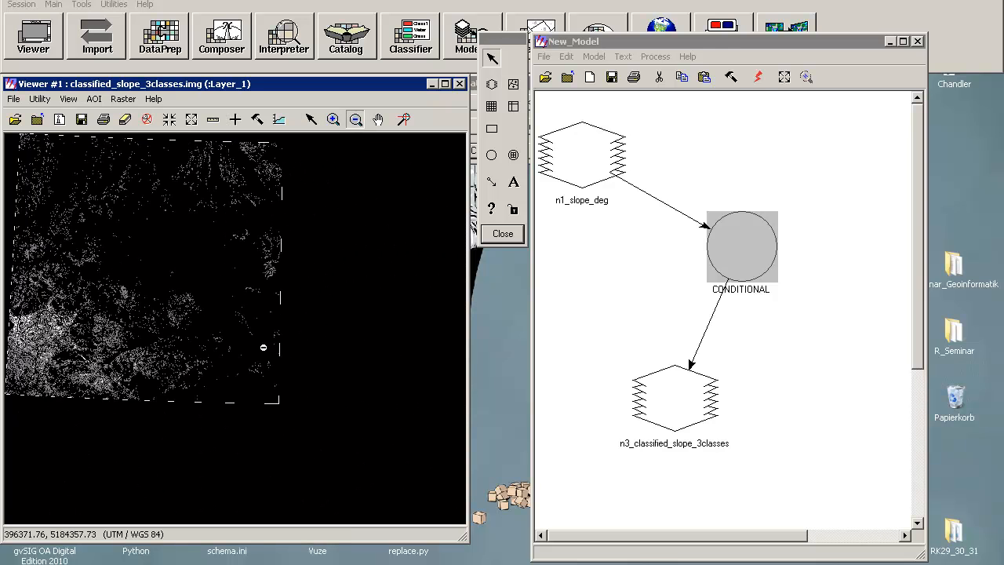
left_click(334, 119)
left_click_drag(16, 304, 165, 400)
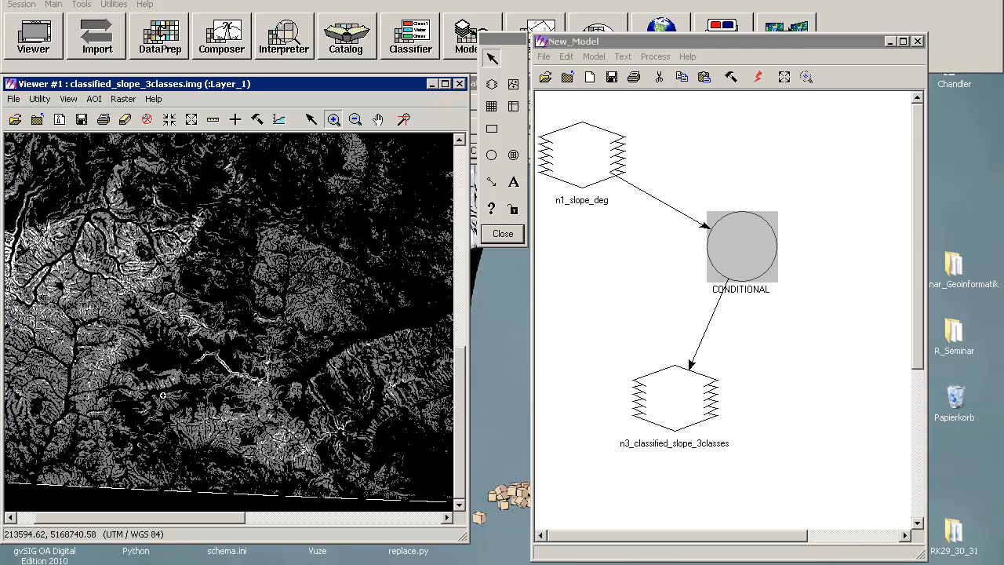
Step: Zoom further into the classified slope image and inspect its pixel class values at several spots with the Inquire Cursor
left_click_drag(17, 211, 304, 413)
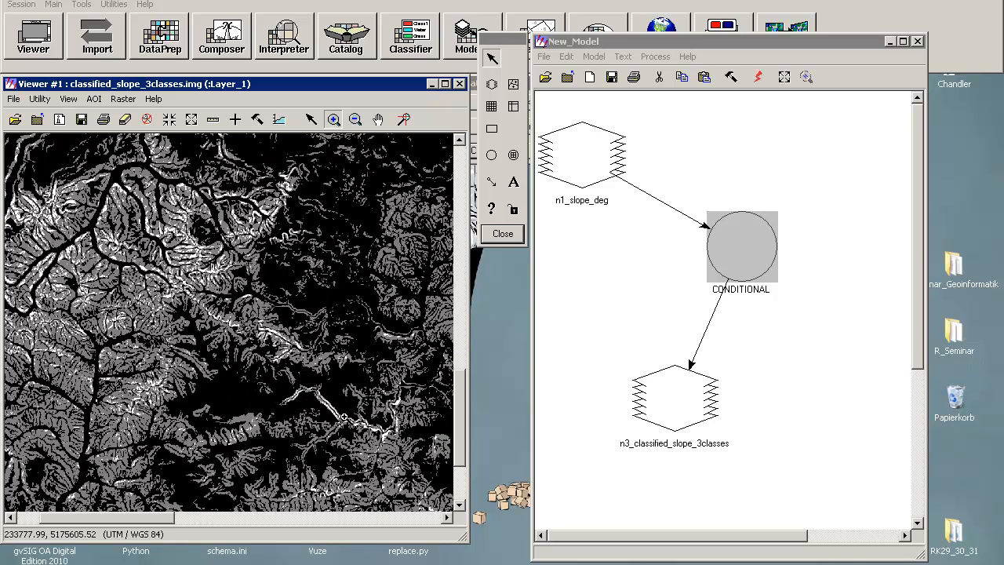
left_click_drag(176, 345, 385, 437)
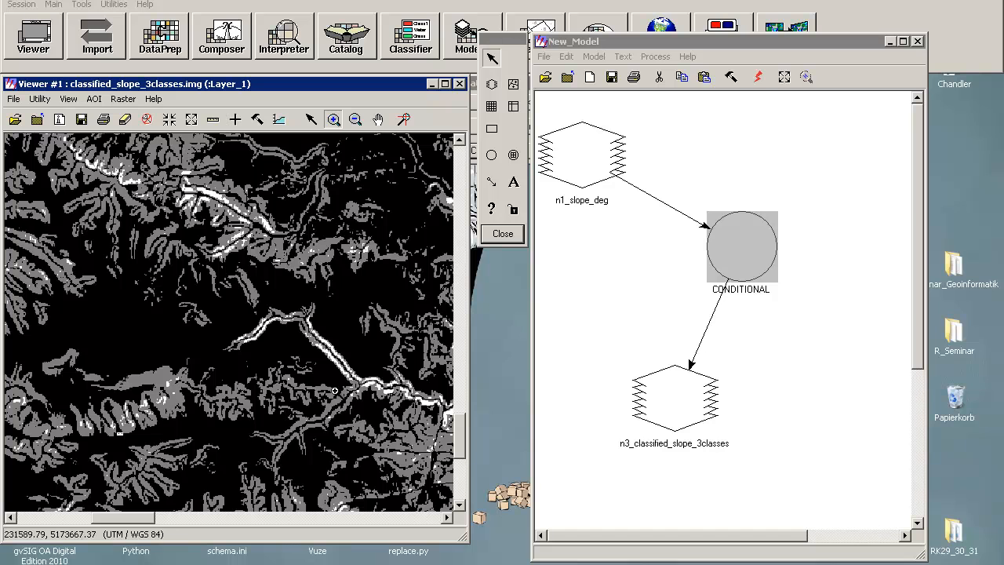
left_click(235, 118)
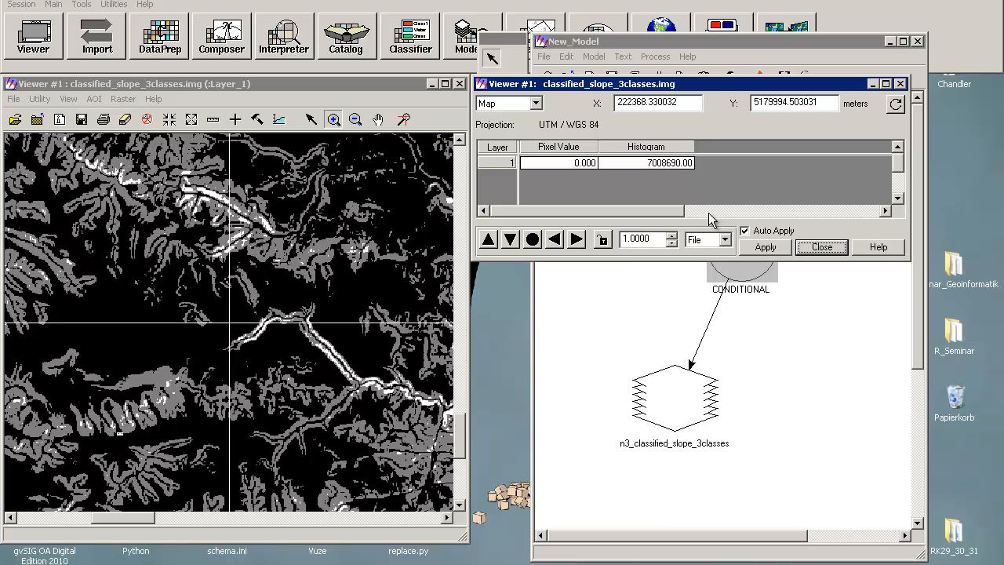
left_click(311, 118)
mouse_move(237, 325)
left_mouse_down()
mouse_move(228, 314)
mouse_move(245, 341)
left_mouse_up()
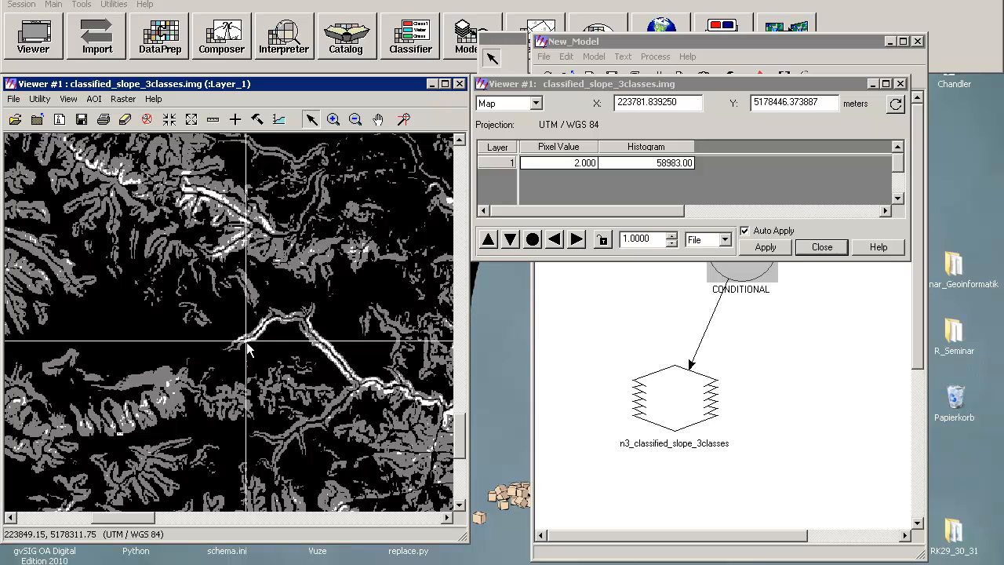
left_click_drag(247, 341, 273, 253)
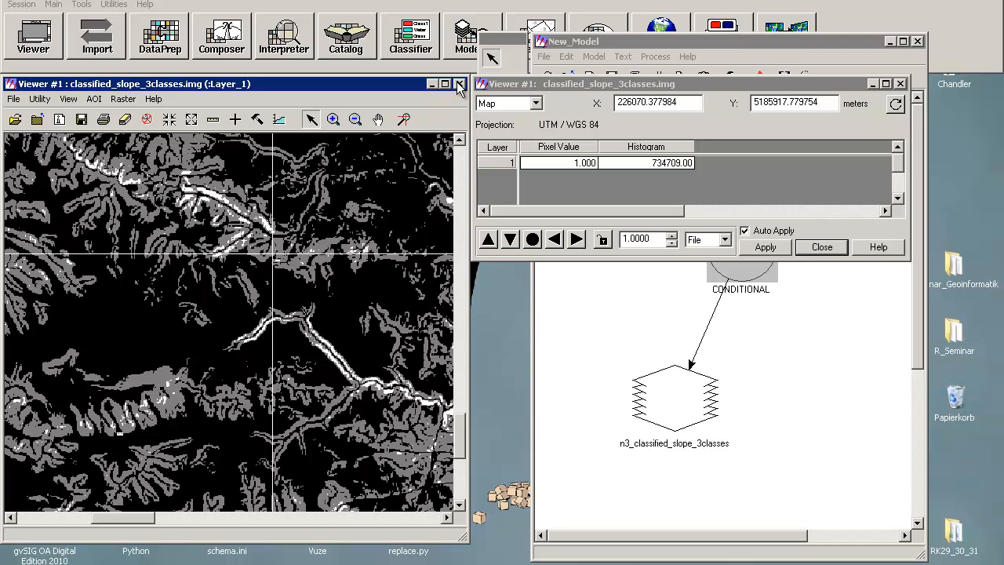
left_click(772, 402)
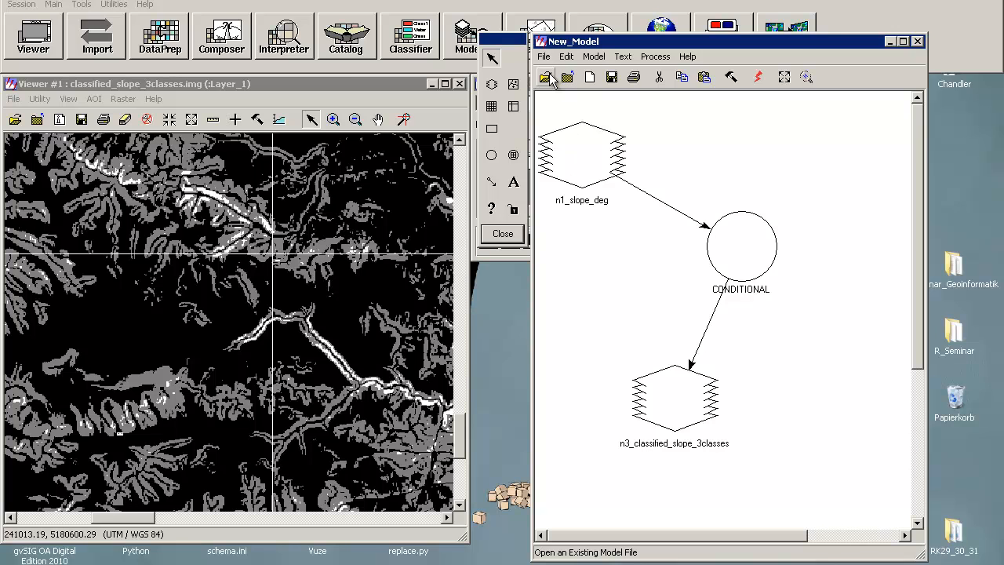
left_click(402, 89)
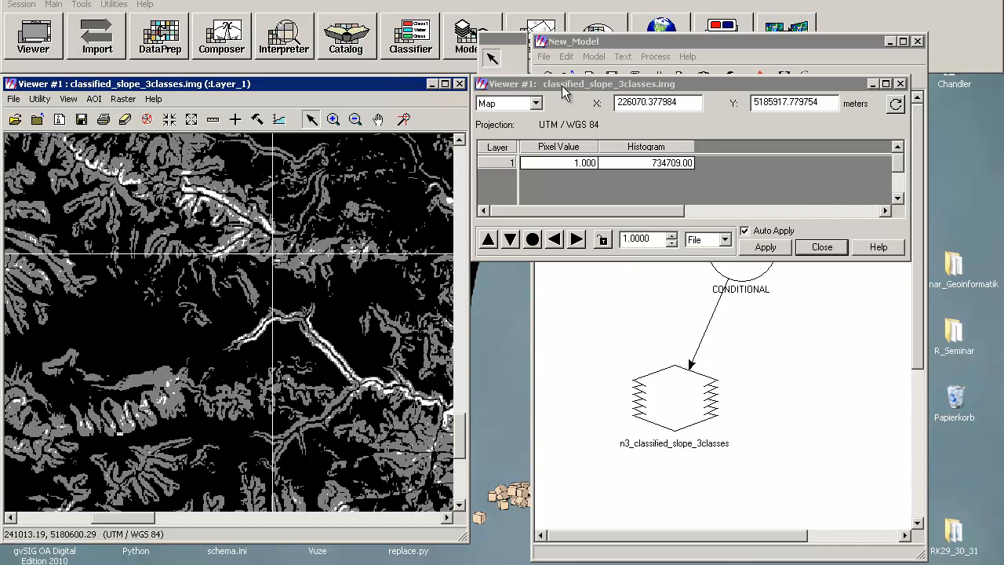
left_click(902, 82)
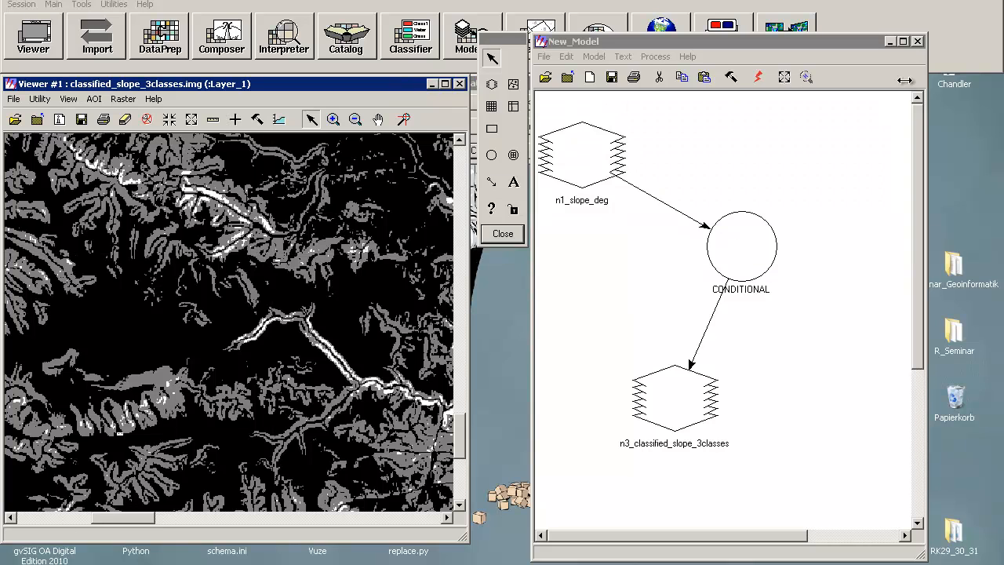